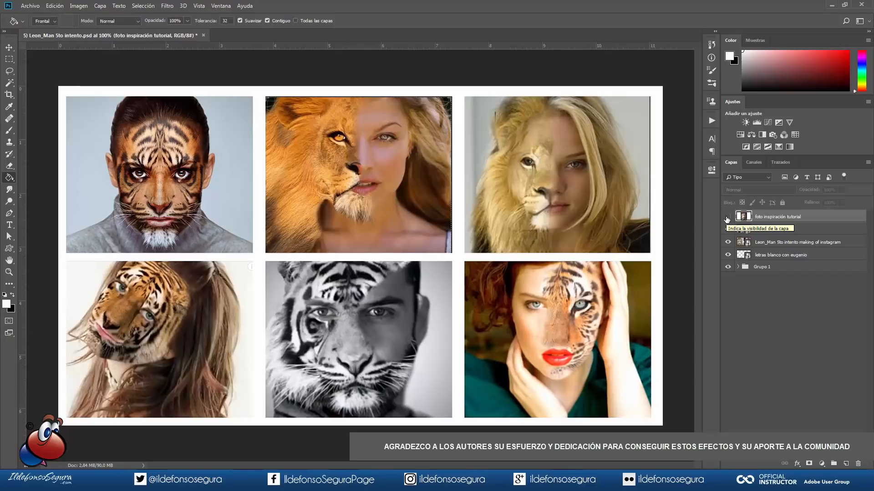
Hide the "foto inspiración tutorial" and "Leon_Man 5to intento making of instagram" layers to view the artwork beneath.
left_click(727, 217)
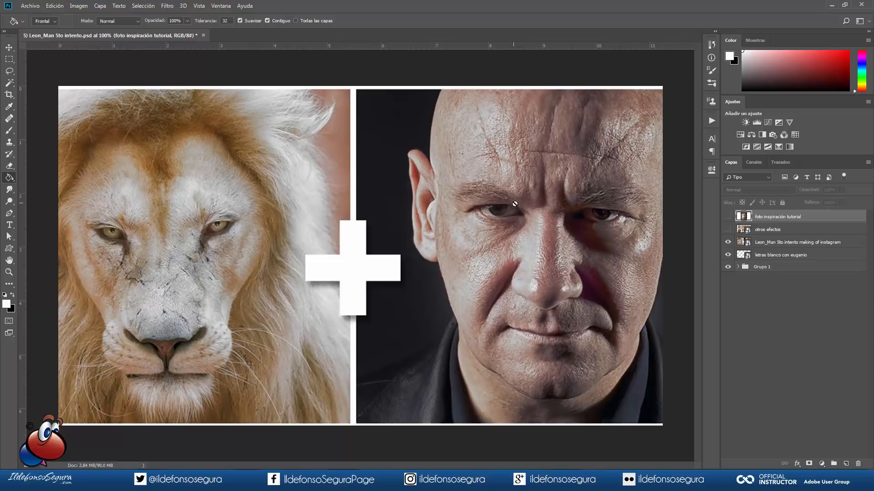
left_click(727, 242)
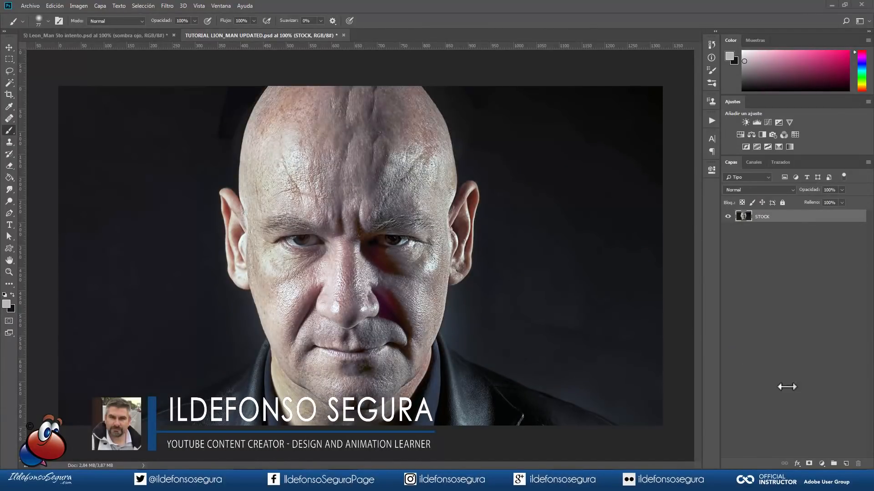
Add a Hue/Saturation adjustment layer above STOCK with the saturation at -100.
left_click(821, 464)
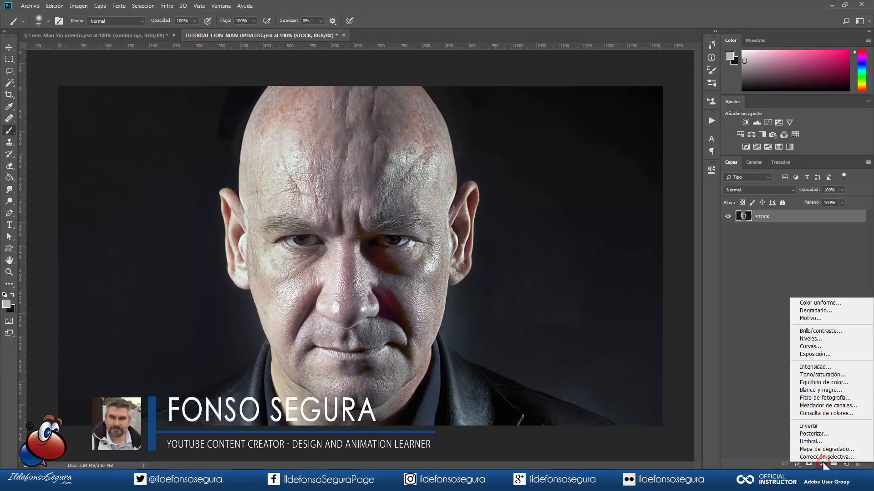
left_click(817, 374)
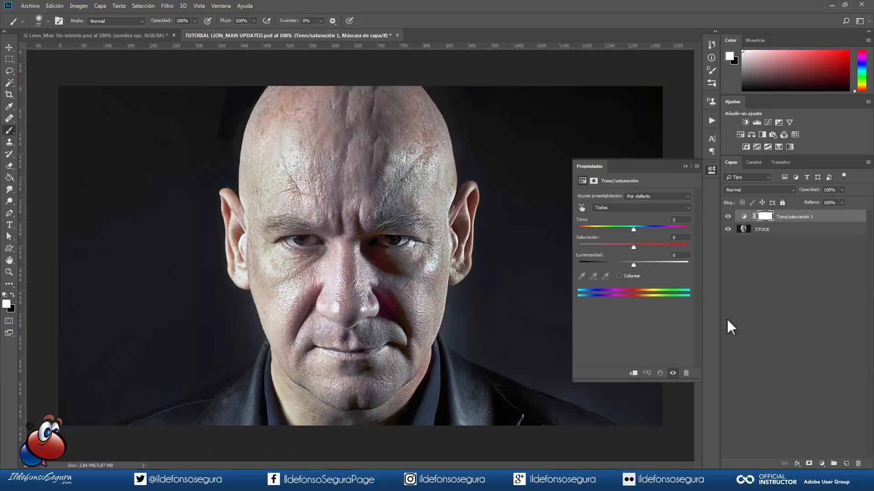
left_click_drag(631, 248, 565, 246)
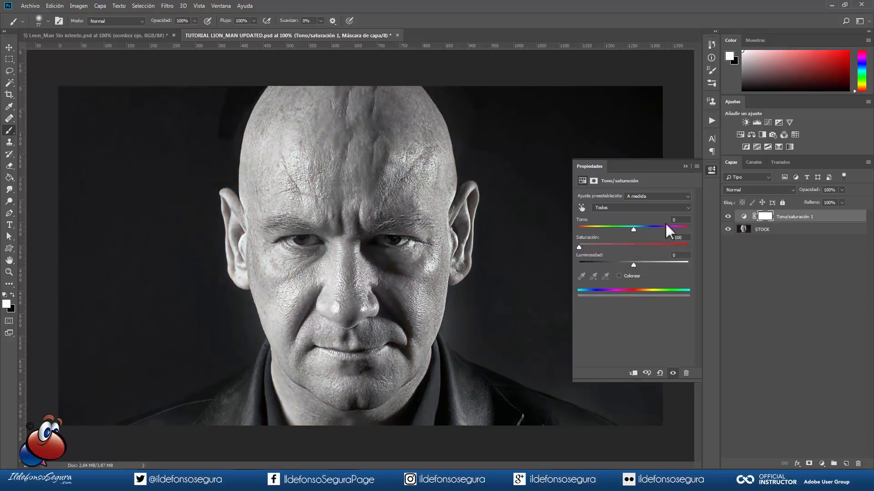
left_click(685, 167)
Invert the adjustment's layer mask and paint white over the reddish shadow beneath the man's left eye.
left_click(765, 216)
key("ctrl+i")
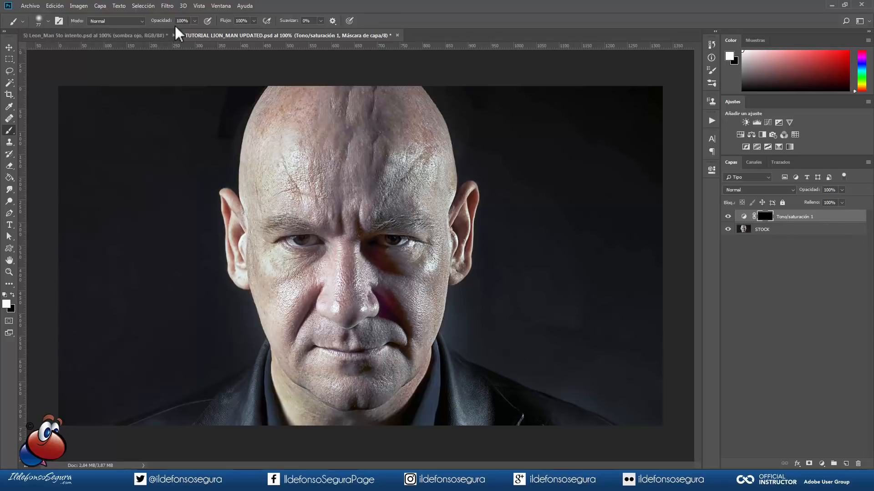
mouse_move(368, 252)
left_mouse_down()
mouse_move(406, 281)
mouse_move(385, 263)
mouse_move(404, 267)
mouse_move(374, 263)
mouse_move(404, 281)
mouse_move(370, 272)
mouse_move(391, 278)
left_mouse_up()
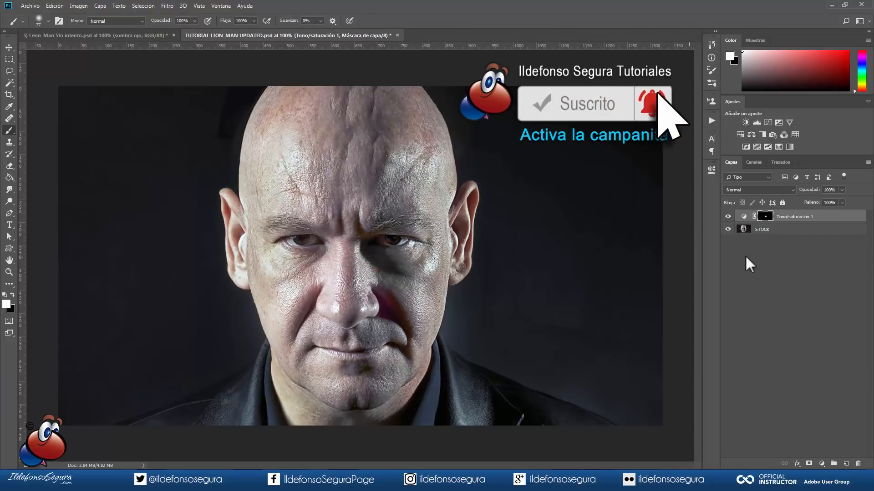
Create a new layer above the adjustment and use bcb7b9 as the foreground color.
left_click(845, 463)
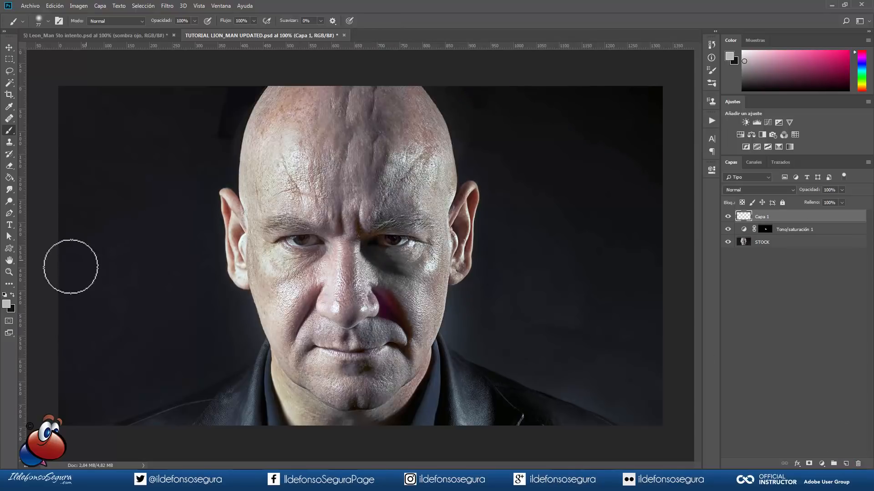
left_click(7, 304)
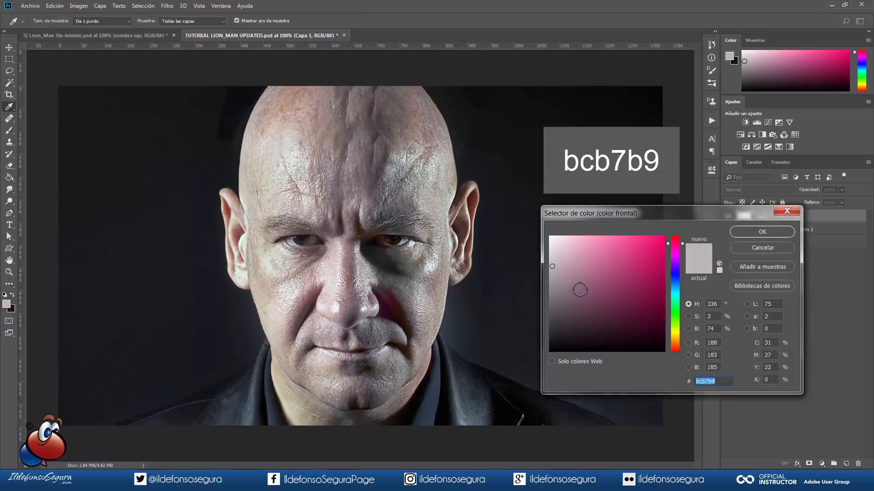
left_click(757, 232)
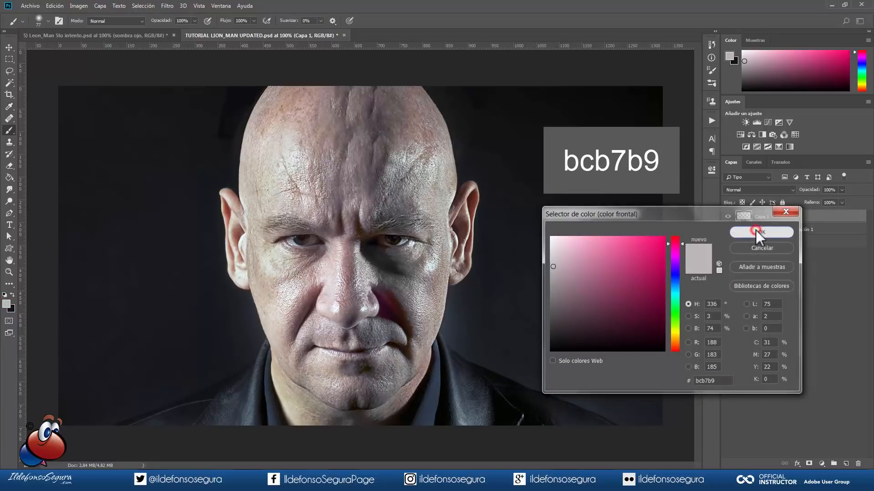
Brush over the shadow beneath the man's left eye at 30% opacity and 10% flow, and clip the layer to the Hue/Saturation adjustment.
key("b")
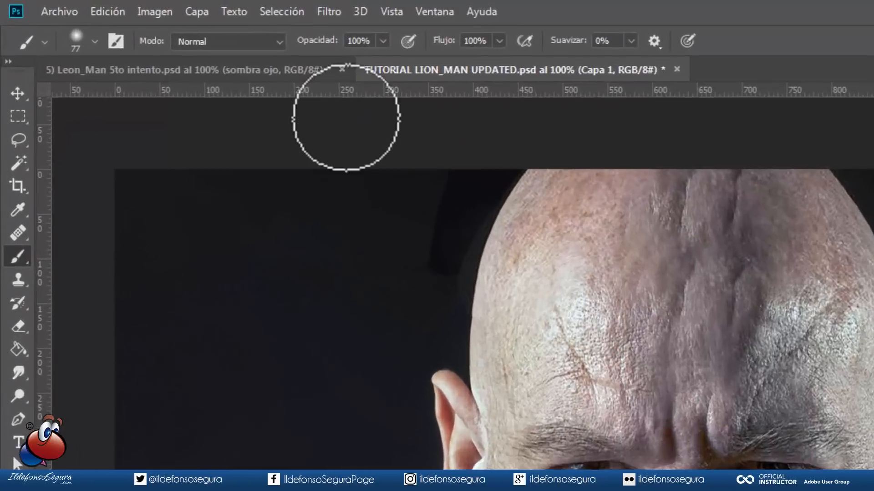
key("3")
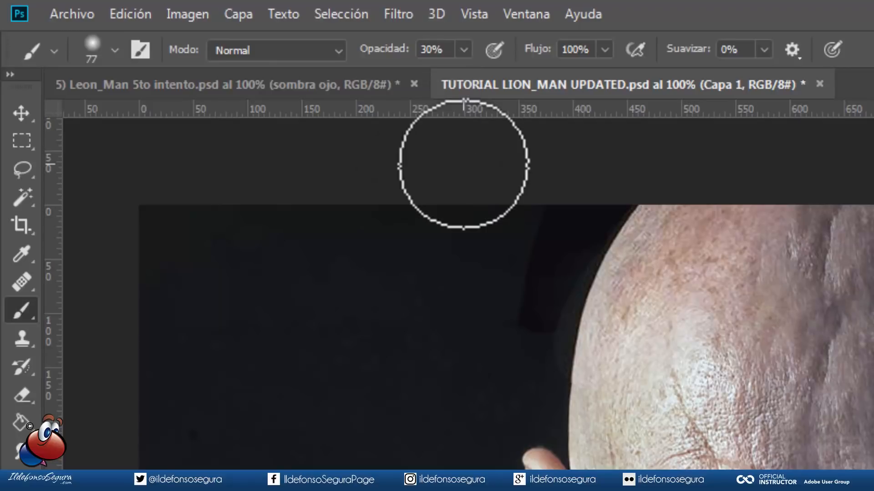
key("shift+1")
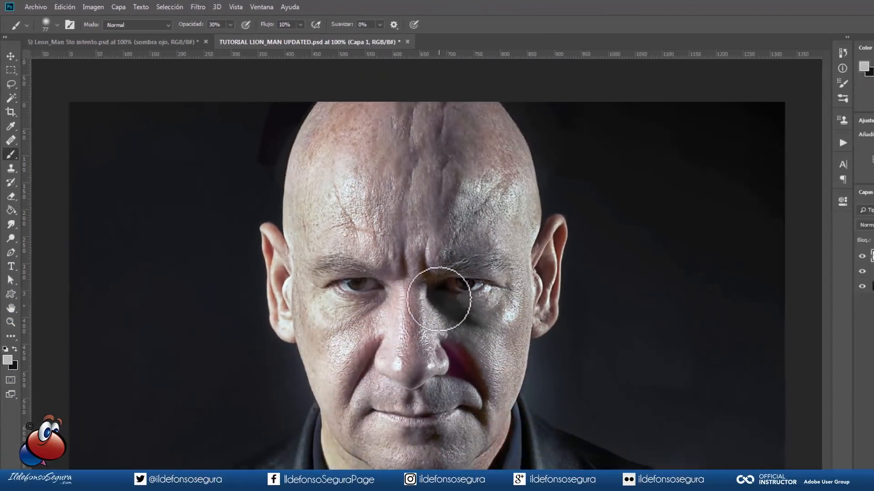
left_click_drag(439, 299, 469, 329)
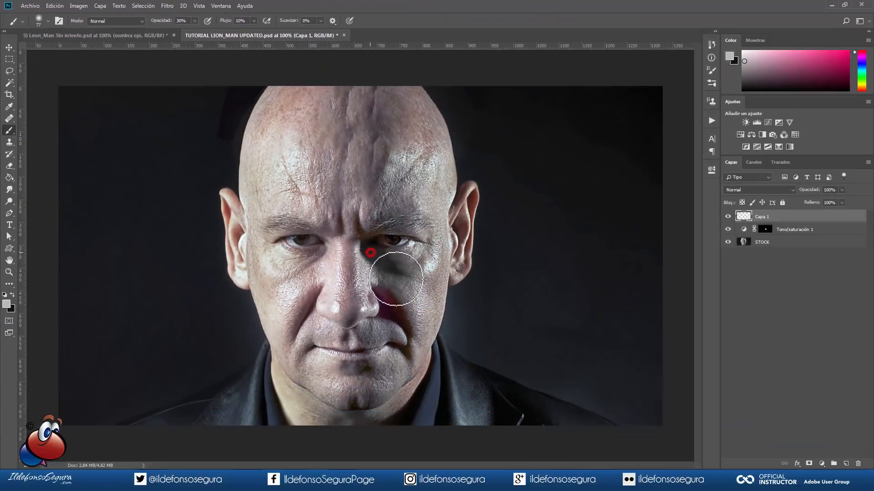
left_click_drag(435, 302, 491, 326)
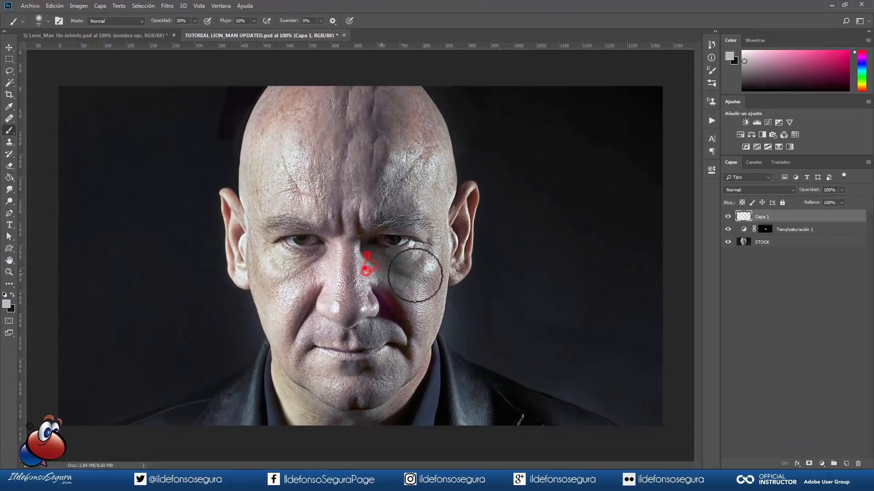
mouse_move(415, 275)
left_mouse_down()
mouse_move(377, 268)
mouse_move(401, 273)
left_mouse_up()
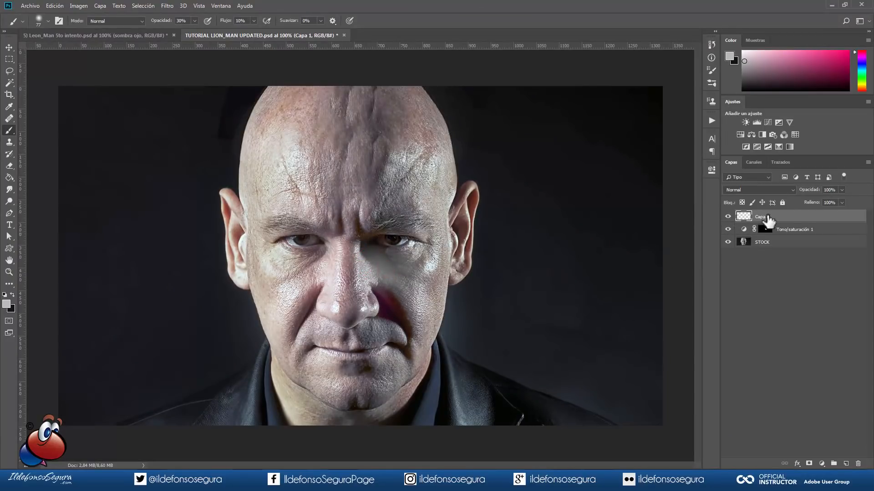
right_click(793, 217)
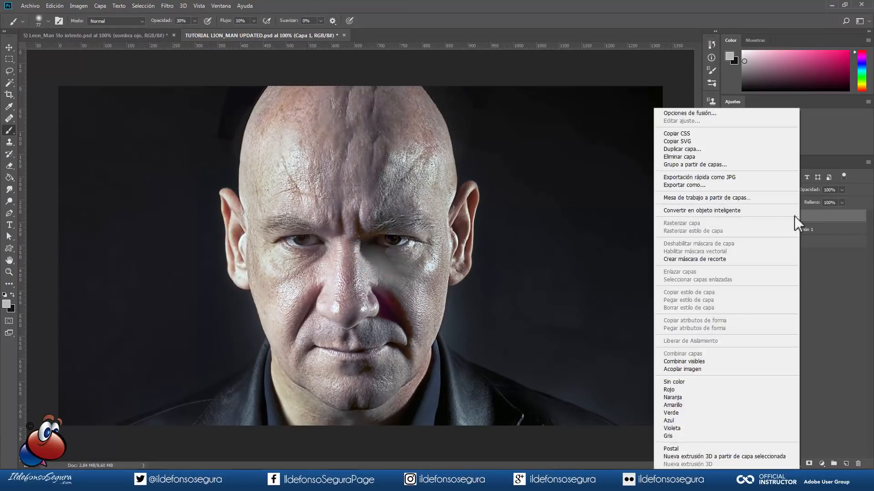
left_click(720, 258)
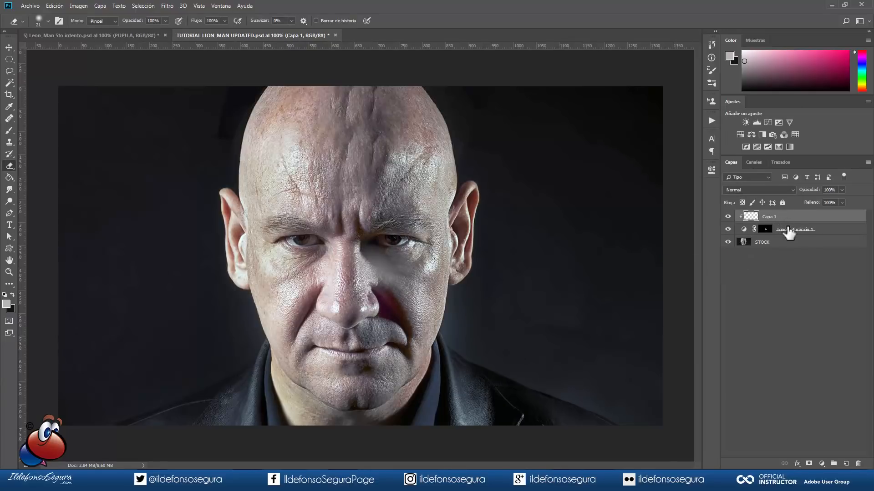
Group the painted layer, the adjustment and STOCK, and name the group "humano".
key("shift")
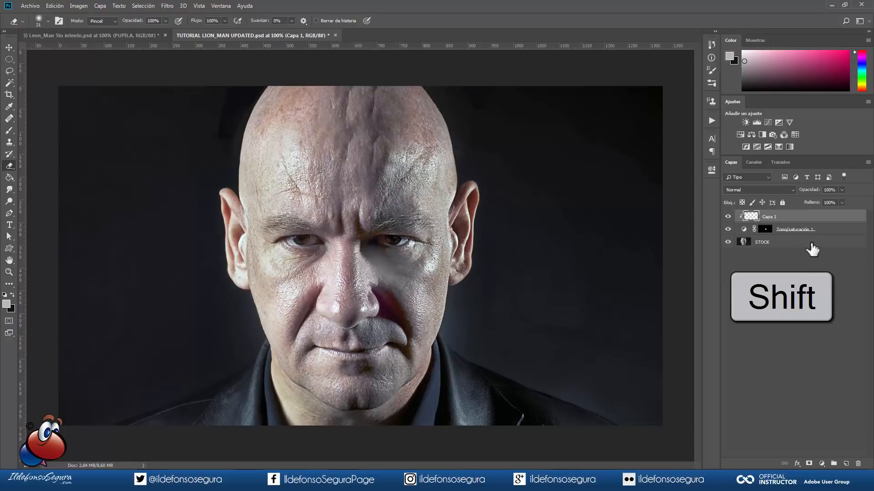
left_click(811, 244, "shift")
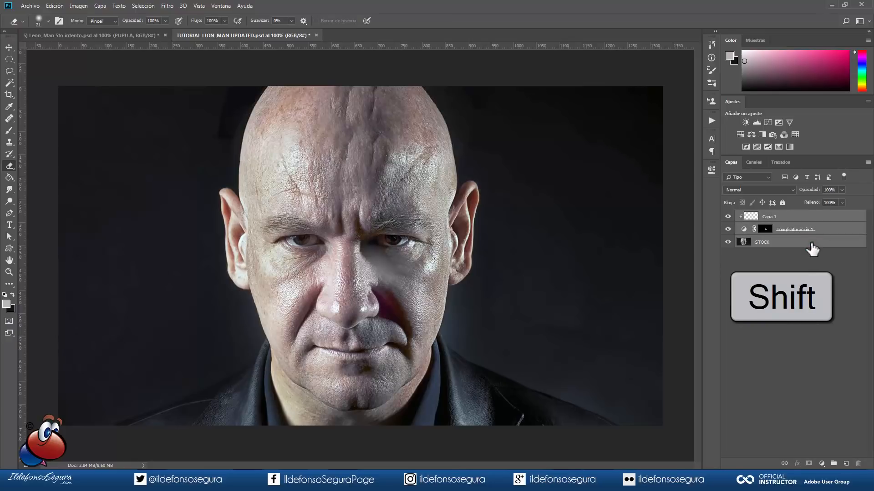
key("ctrl+g")
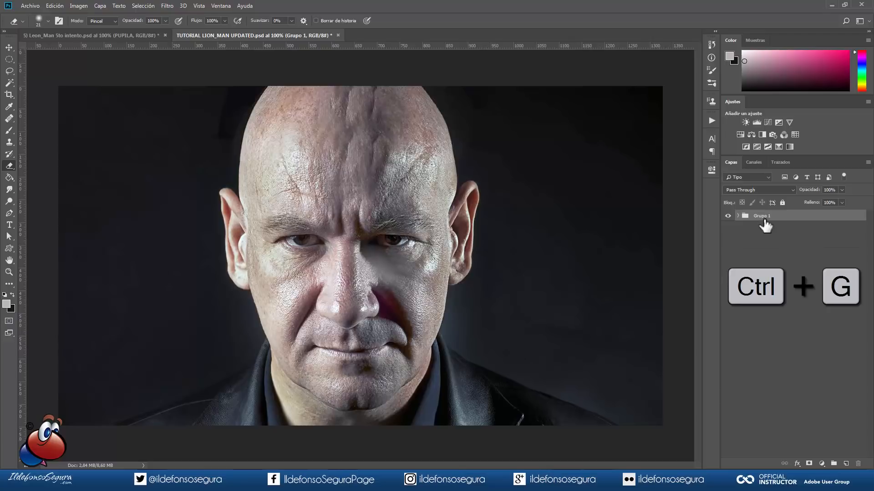
double_click(763, 217)
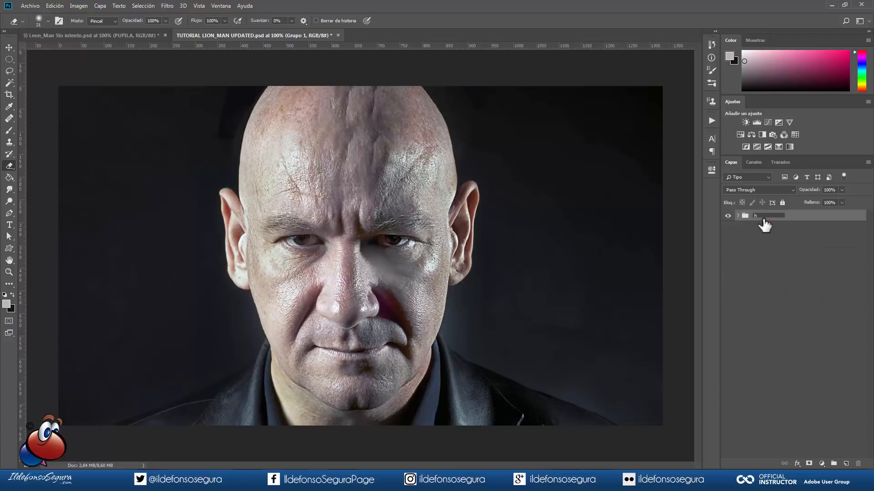
key("Return")
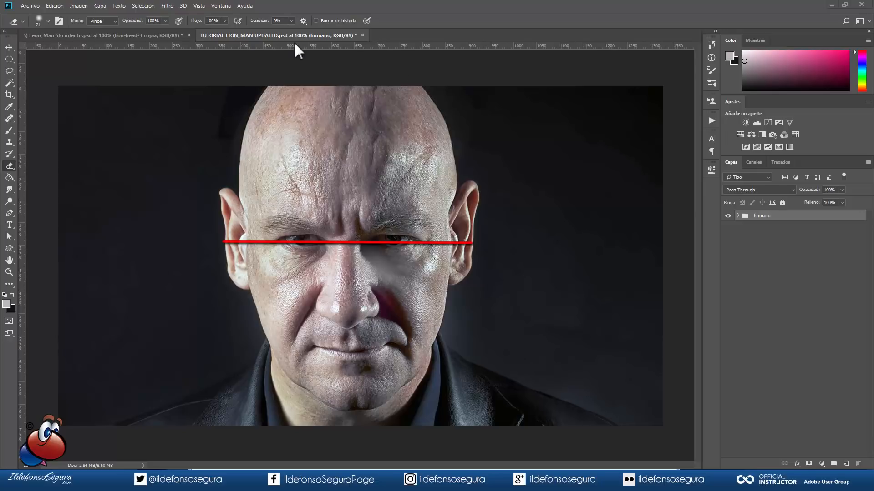
Place three horizontal guides across the man's eyes: through the pupils, under the lower lids at about 355 px, and above the upper lids.
left_click(194, 5)
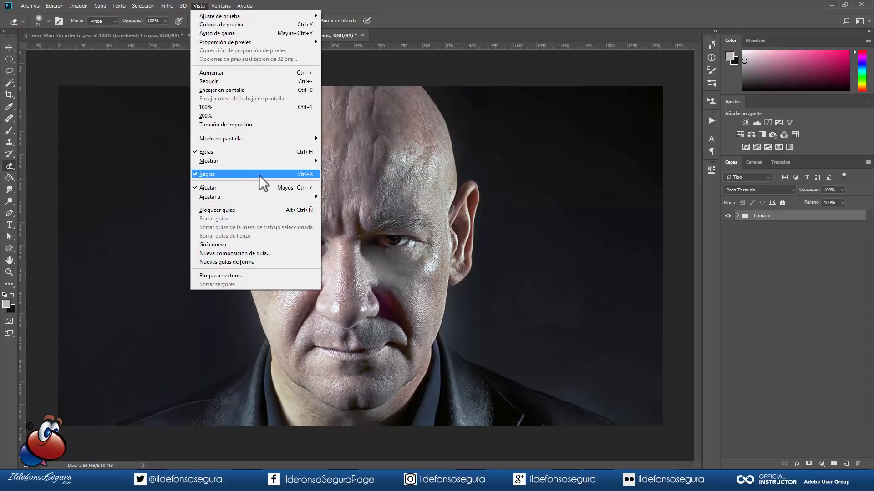
left_click(379, 46)
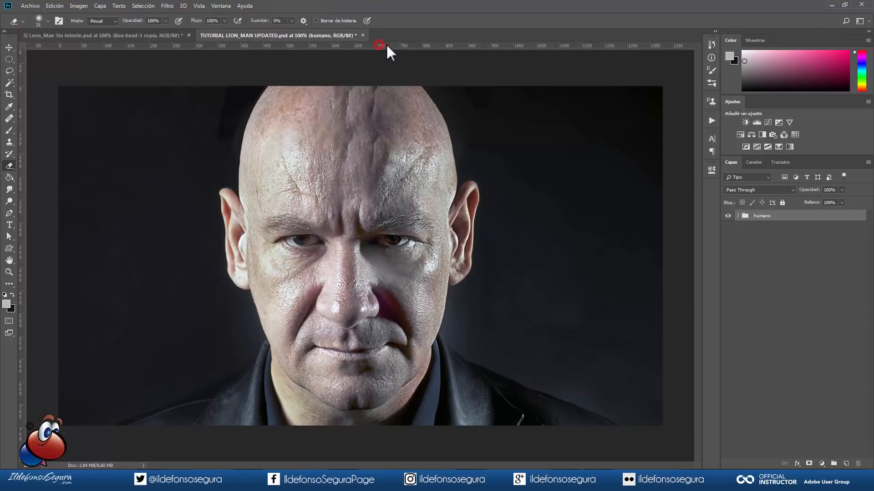
left_click_drag(377, 45, 355, 239)
left_click_drag(390, 44, 380, 247)
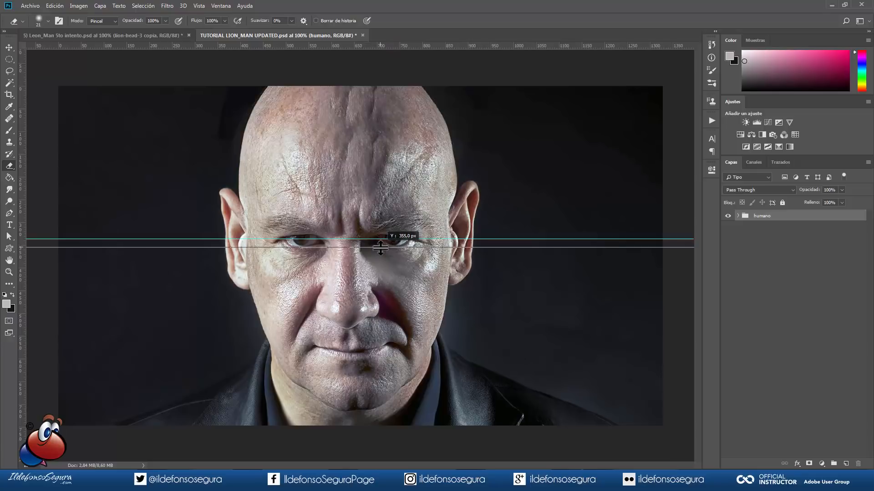
left_click_drag(348, 46, 345, 233)
Fine-tune the lower and upper guides to fit the edges of the man's eyelids.
scroll(348, 235, "up", 8)
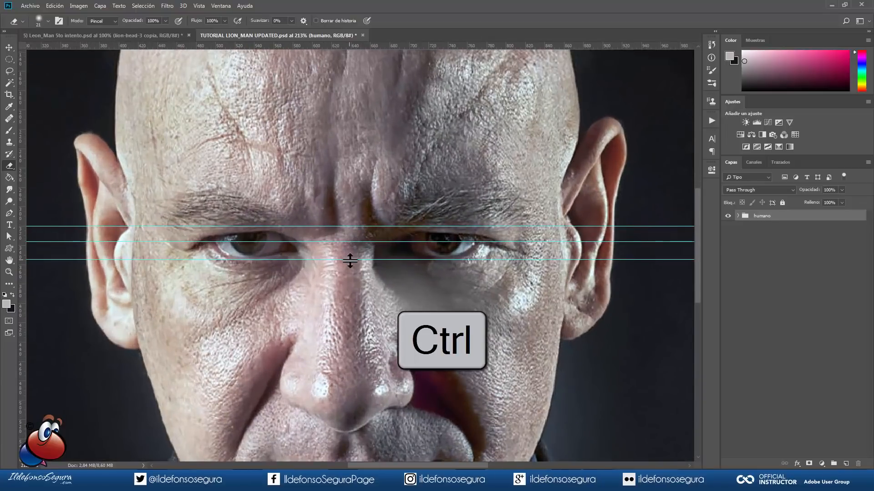
left_click_drag(351, 261, 351, 260)
key("ctrl")
left_click_drag(363, 228, 363, 229)
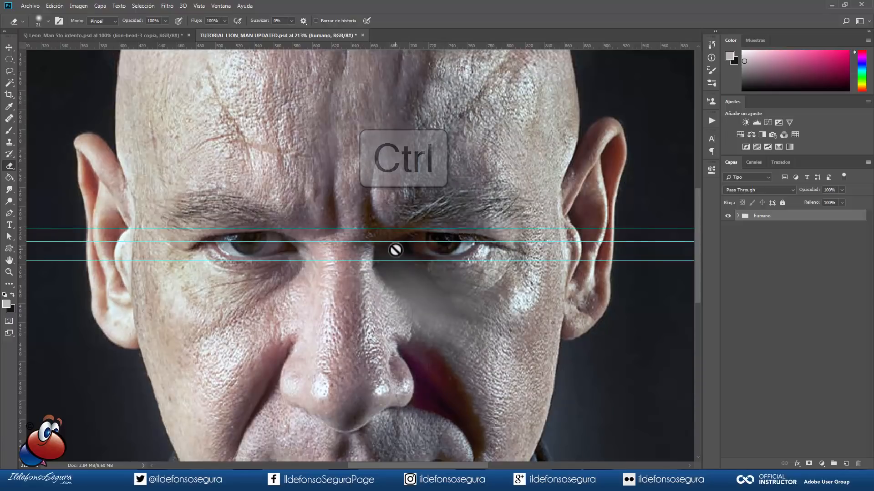
scroll(395, 250, "down", 5)
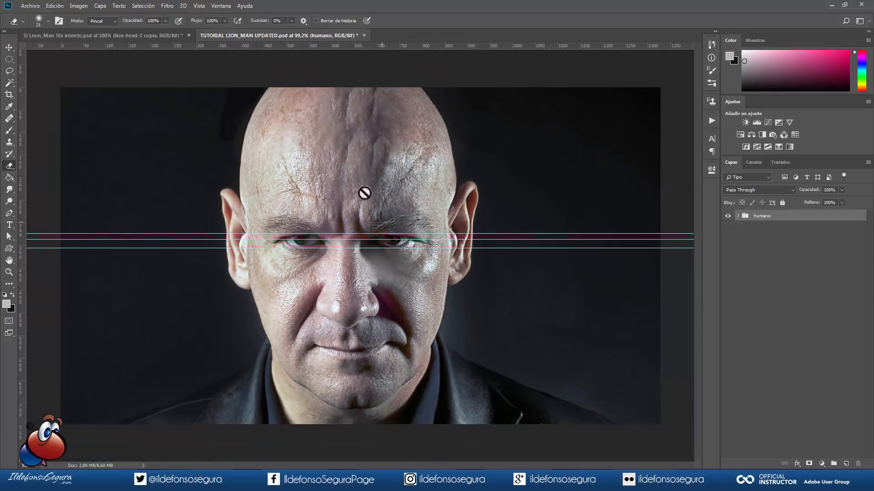
Place the lion-head-3 image as an embedded element above the humano group.
left_click(40, 5)
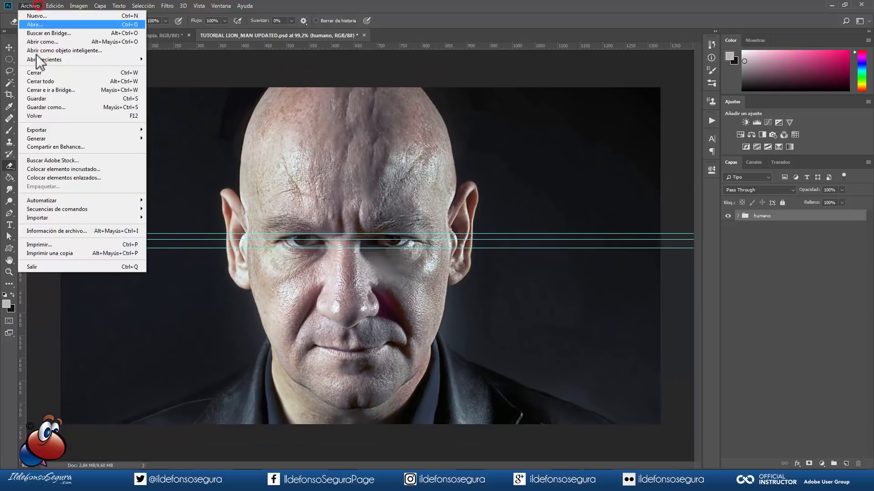
left_click(57, 169)
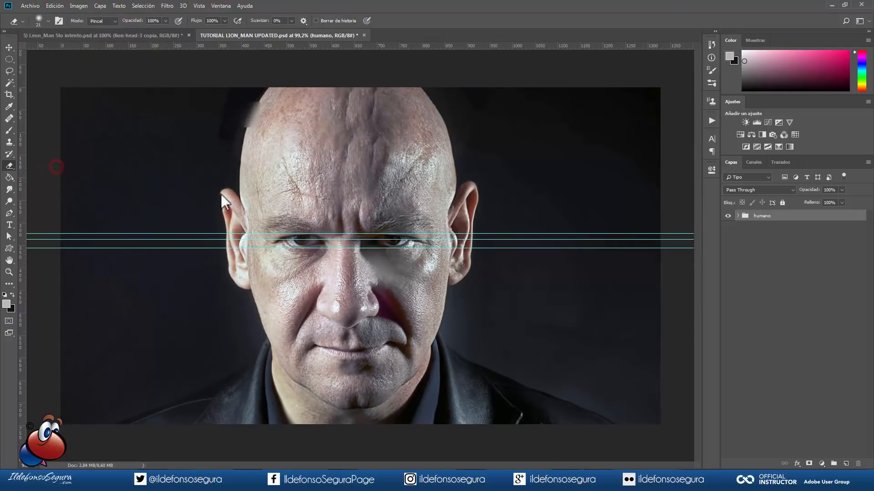
left_click(162, 83)
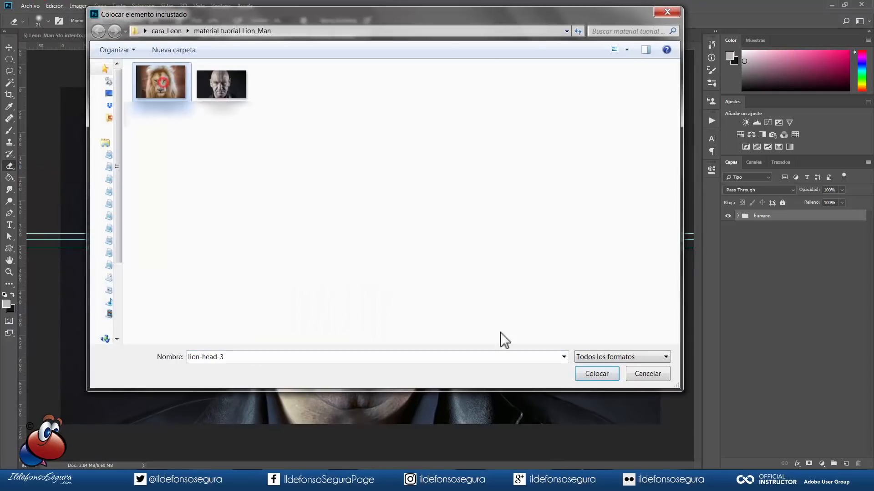
left_click(589, 373)
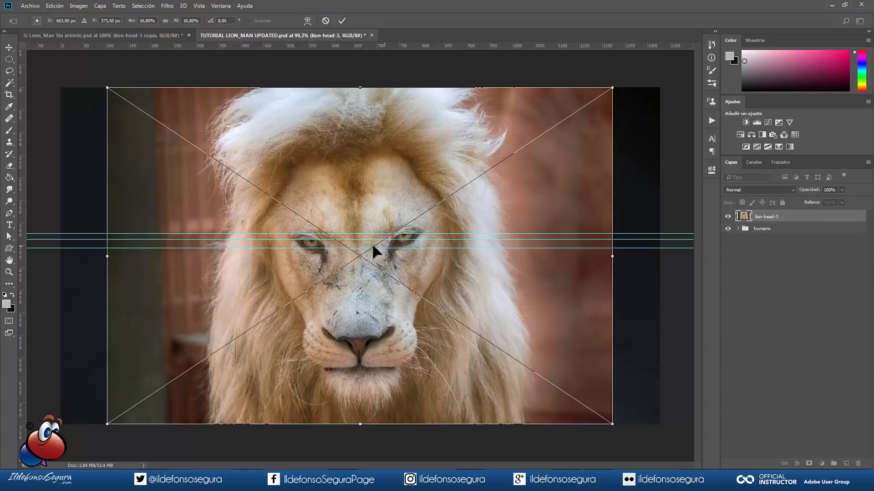
Lower lion-head-3 to 60% opacity, then reposition it, scale it to about 19.7% and rotate it 2.94° to match the man's eyes.
left_click_drag(811, 195, 794, 196)
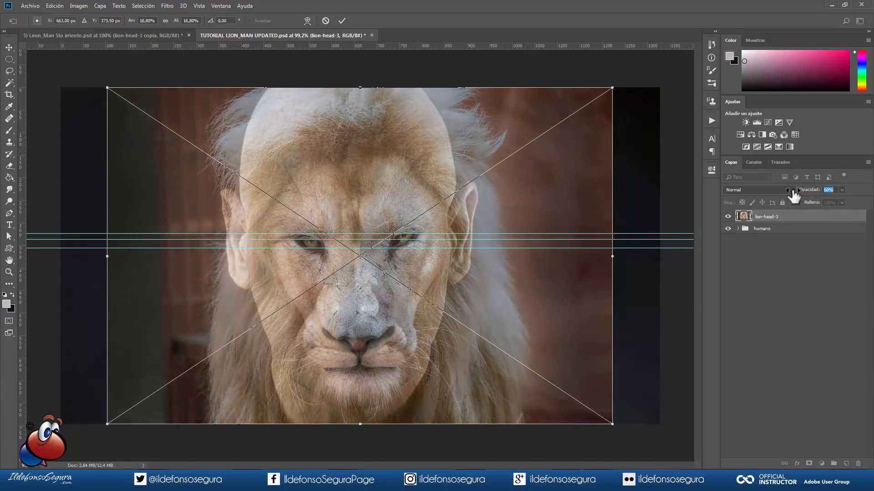
left_click_drag(460, 288, 450, 284)
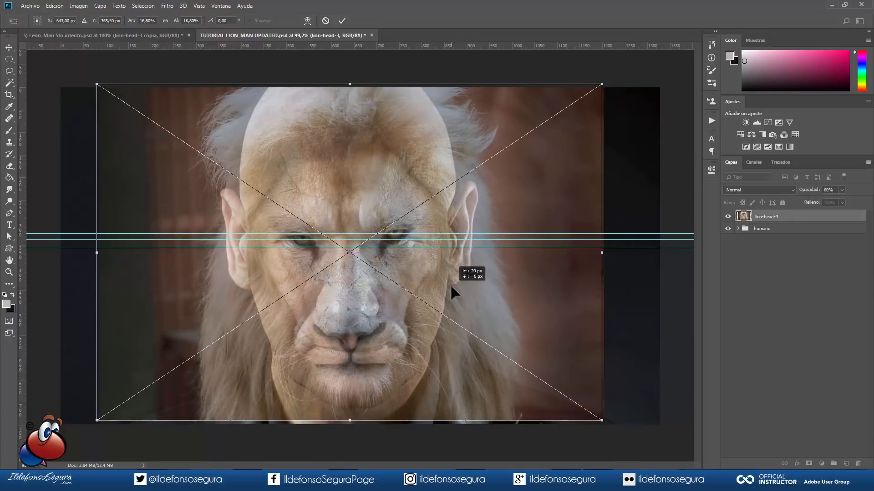
left_click_drag(600, 419, 632, 446)
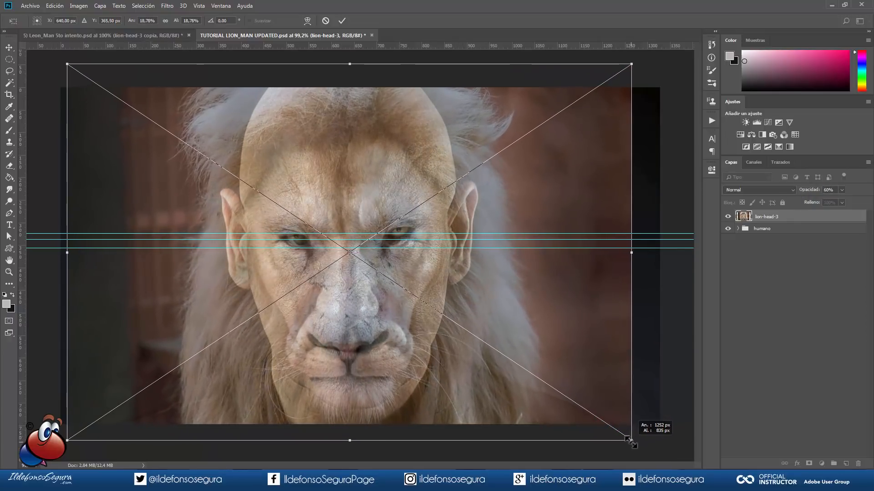
scroll(378, 238, "up", 2)
scroll(685, 264, "down", 2)
left_click_drag(675, 249, 590, 301)
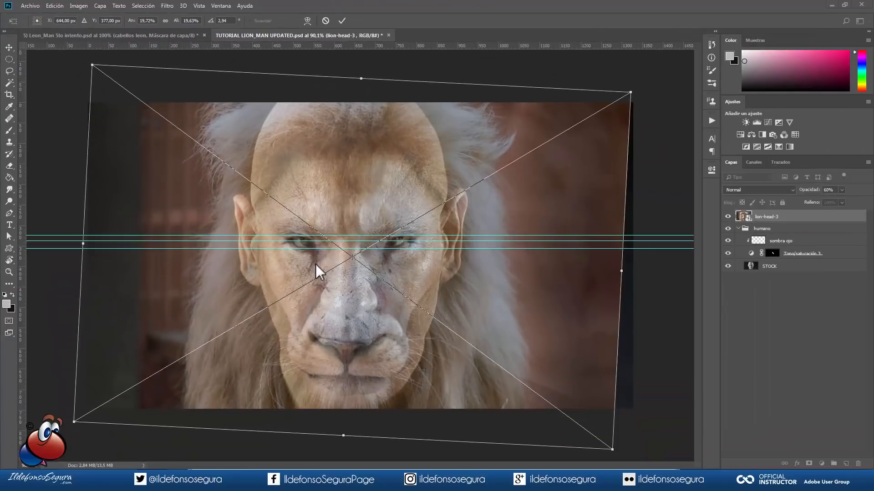
Check the eye, nose and mouth alignment, restore lion-head-3 to 100% opacity and apply the transformation.
scroll(401, 336, "up", 3)
scroll(314, 255, "up", 2)
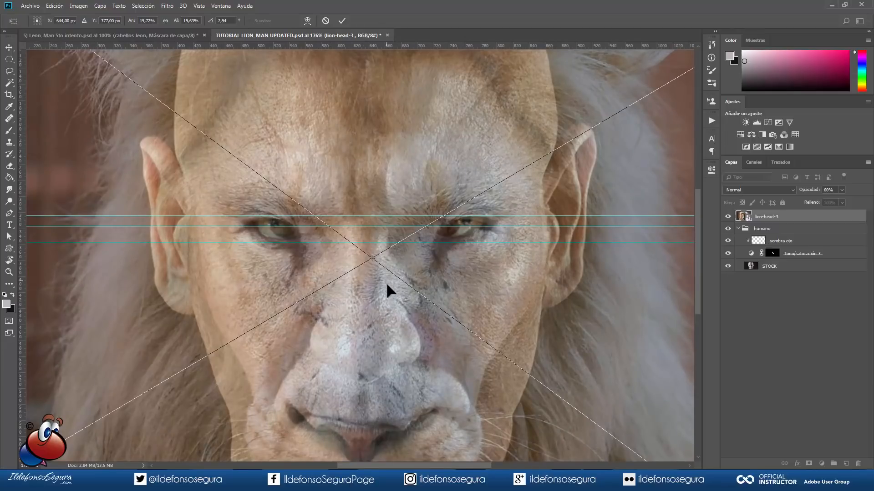
scroll(386, 283, "down", 2)
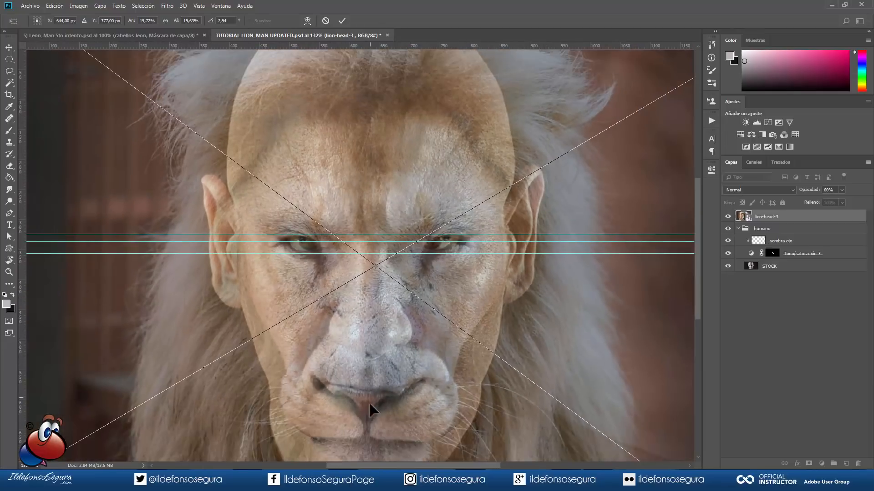
scroll(381, 378, "down", 2)
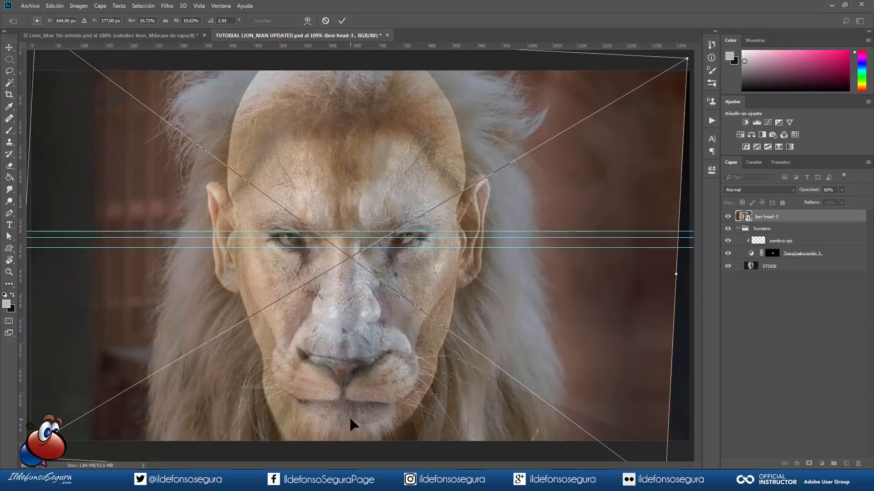
scroll(354, 404, "down", 1)
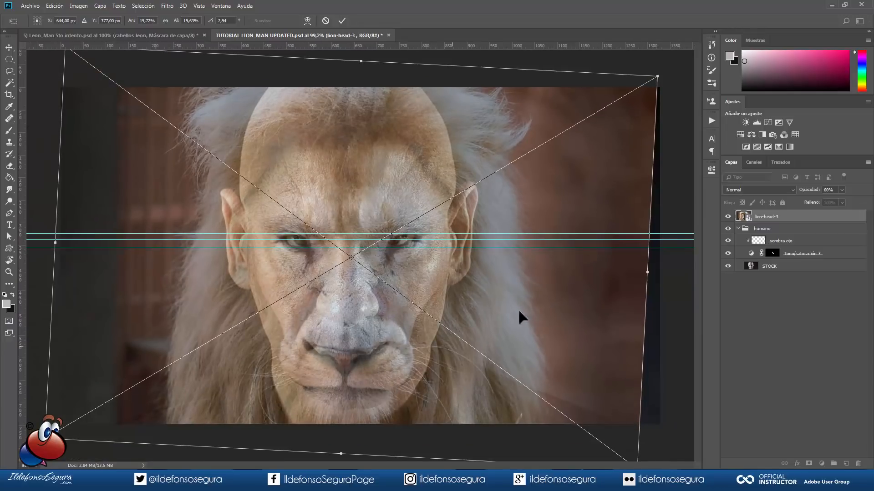
left_click_drag(804, 195, 869, 193)
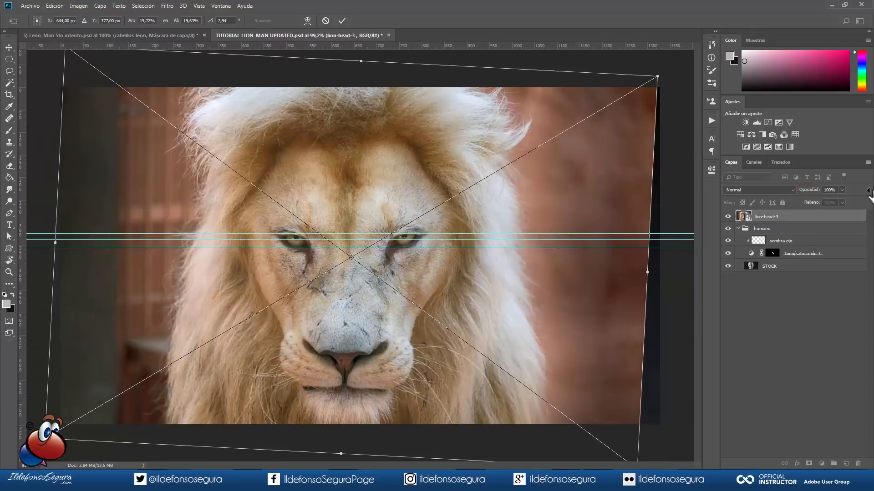
left_click(342, 21)
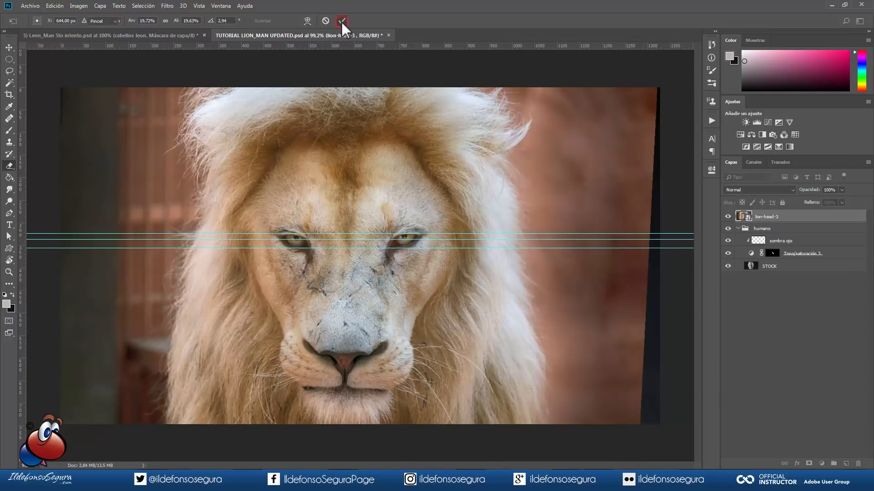
Hide the guides over the image.
key("e")
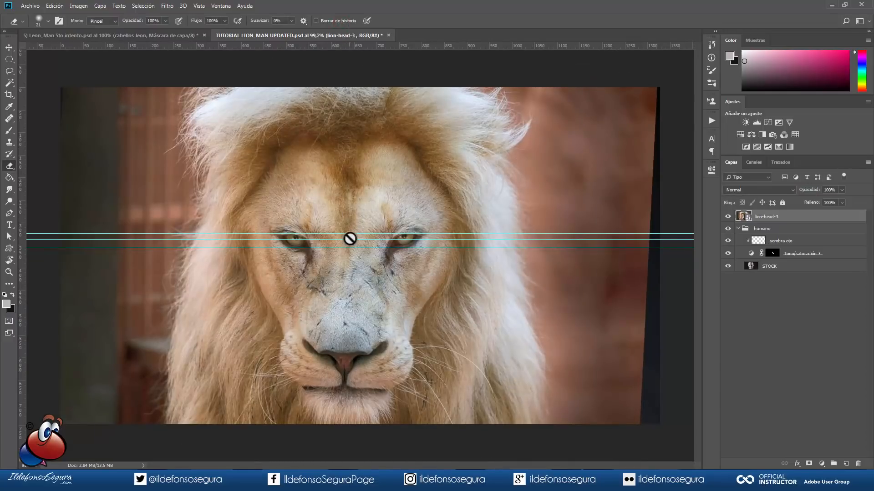
left_click(201, 6)
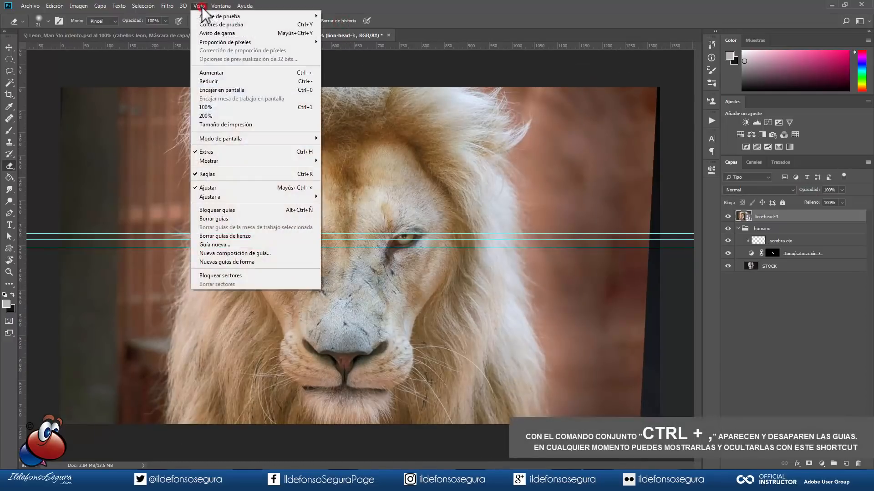
mouse_move(217, 161)
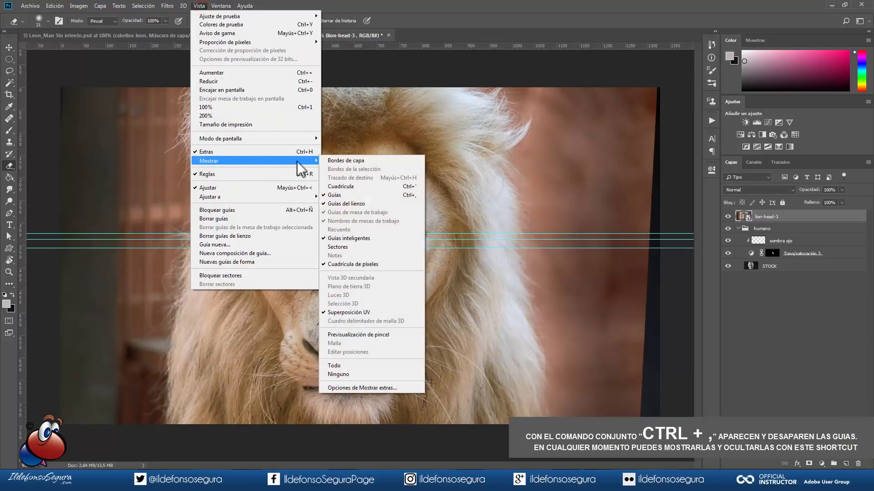
left_click(344, 196)
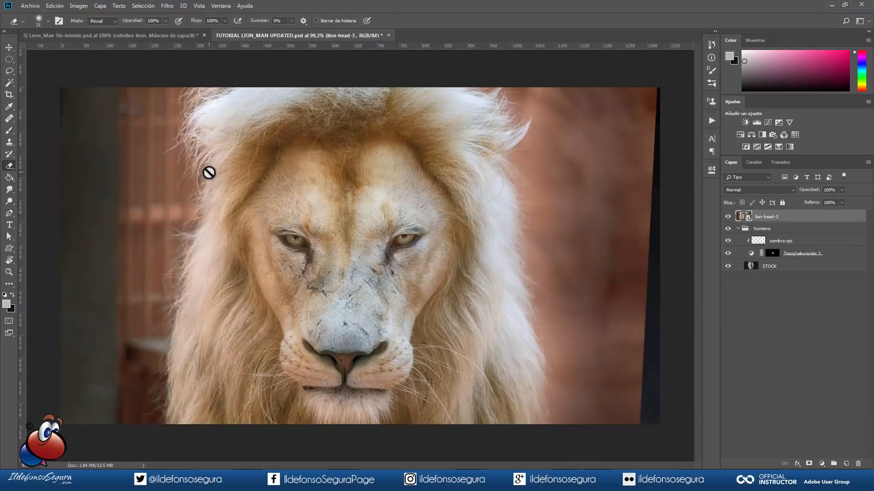
Lasso the lion along the mane's left edge, including everything to the right canvas border, and open the selection in Select and Mask.
left_click(9, 72)
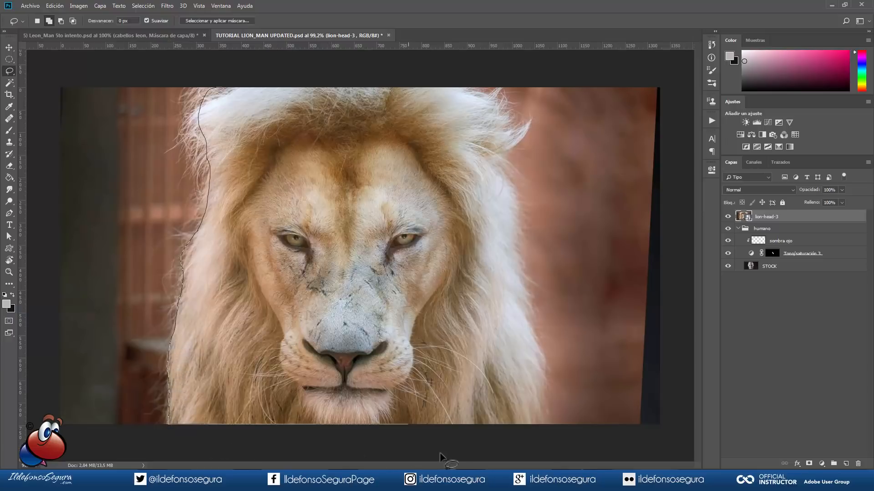
mouse_move(424, 71)
left_mouse_down()
mouse_move(229, 82)
mouse_move(215, 97)
left_mouse_up()
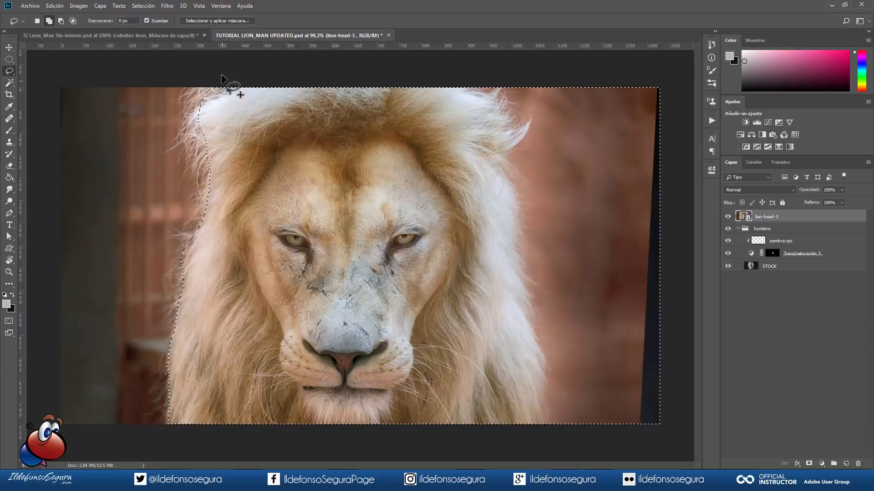
left_click(203, 19)
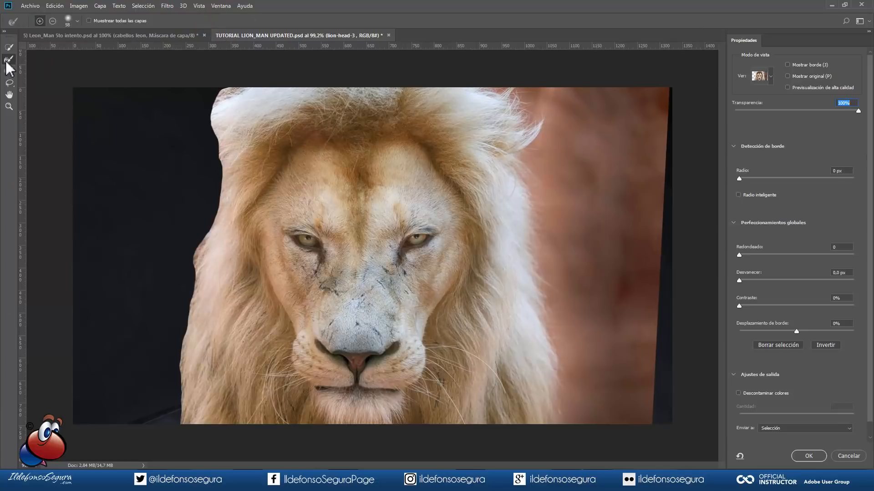
Refine the hair along the mane's left edge with the Refine Edge Brush, setting the preview transparency to 74%.
mouse_move(218, 88)
left_mouse_down()
mouse_move(215, 159)
mouse_move(224, 190)
mouse_move(190, 252)
mouse_move(200, 253)
mouse_move(176, 332)
mouse_move(176, 426)
left_mouse_up()
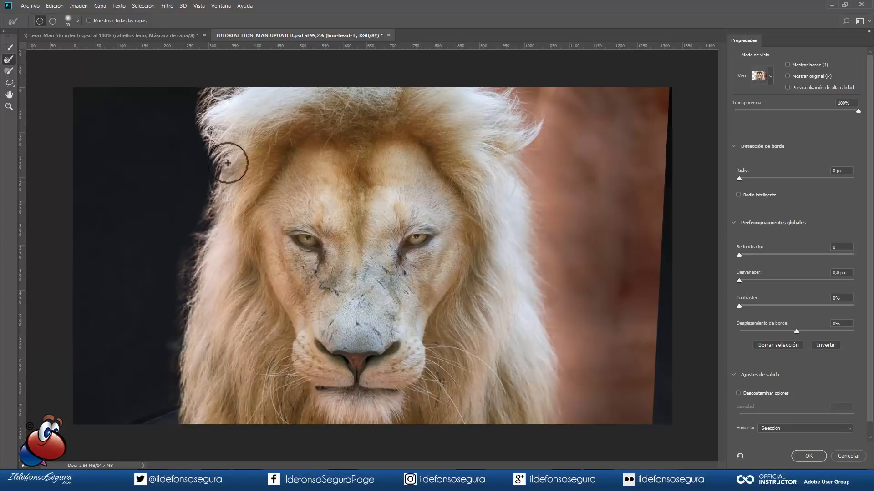
left_click(770, 76)
left_click(771, 77)
mouse_move(840, 111)
left_mouse_down()
mouse_move(775, 113)
mouse_move(827, 113)
left_mouse_up()
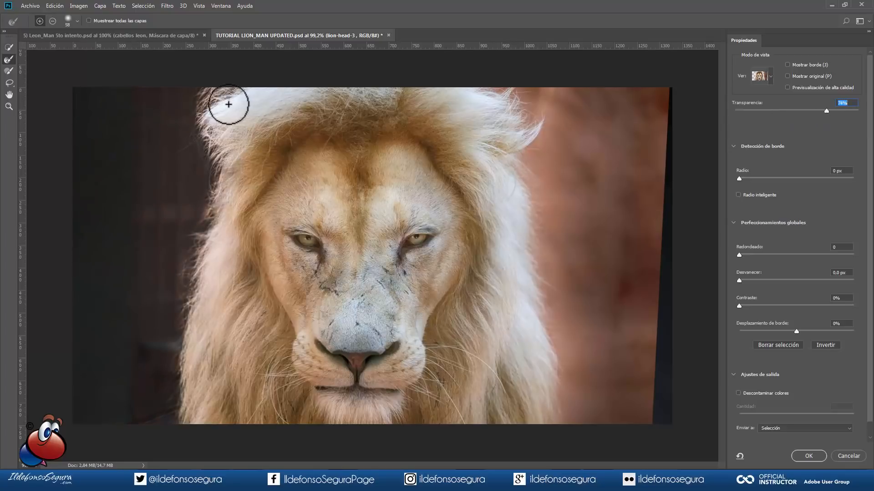
mouse_move(186, 103)
left_mouse_down()
mouse_move(204, 141)
mouse_move(197, 162)
mouse_move(224, 168)
mouse_move(189, 279)
left_mouse_up()
mouse_move(189, 319)
left_mouse_down()
mouse_move(172, 376)
mouse_move(176, 423)
left_mouse_up()
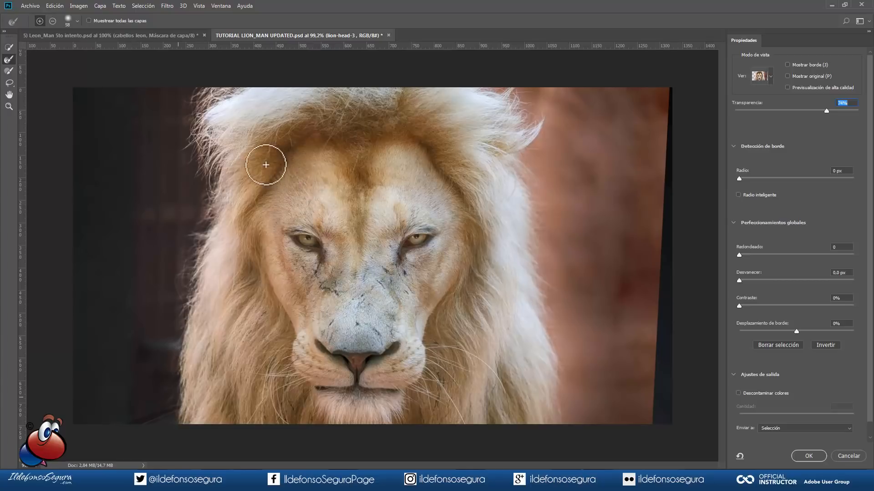
Decontaminate the edge colours at 100% and output the selection as a new layer with a layer mask.
left_click(782, 394)
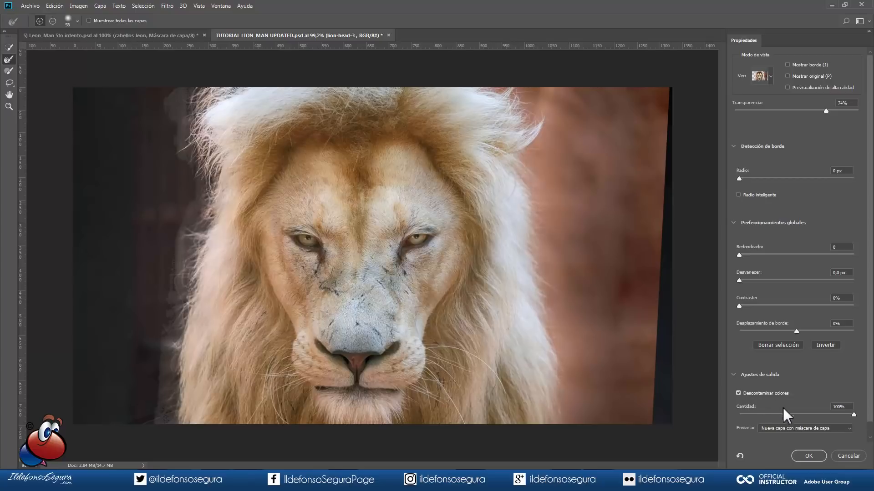
left_click(808, 456)
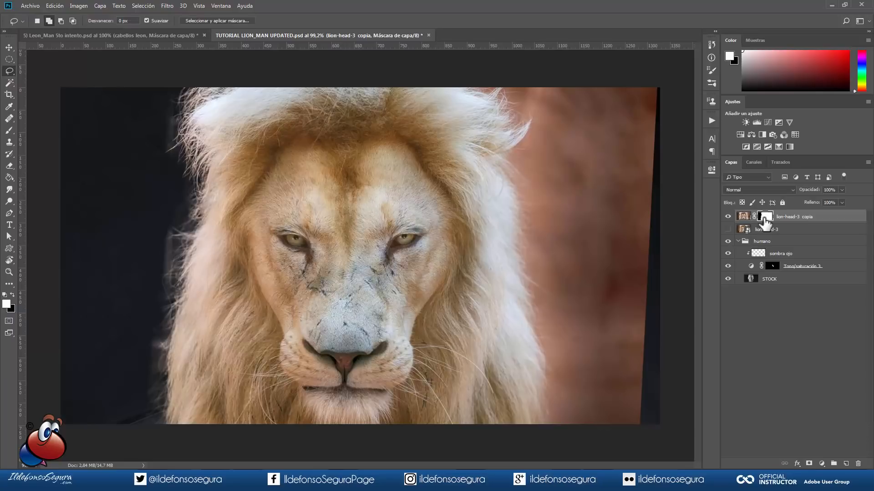
View the lion copy's mask alone and paint the grey haze outside the mane black with the brush in Overlay mode at 42% opacity.
key("alt")
left_click(765, 222, "alt")
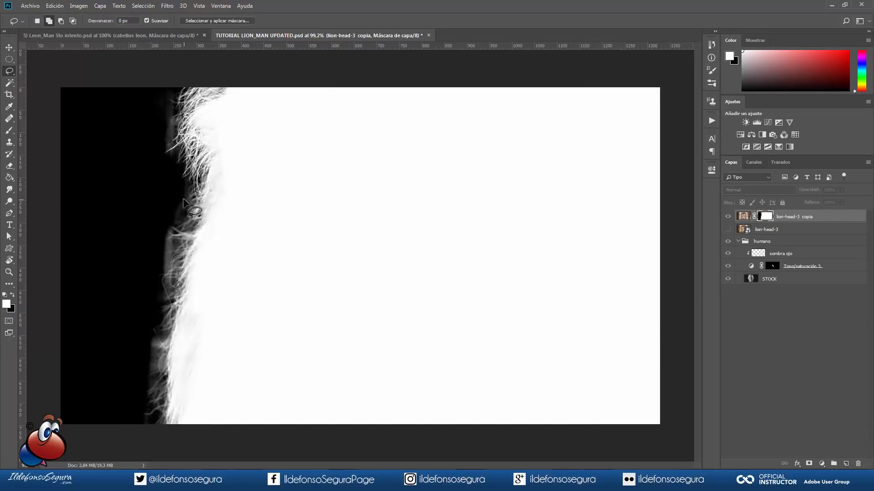
left_click(9, 130)
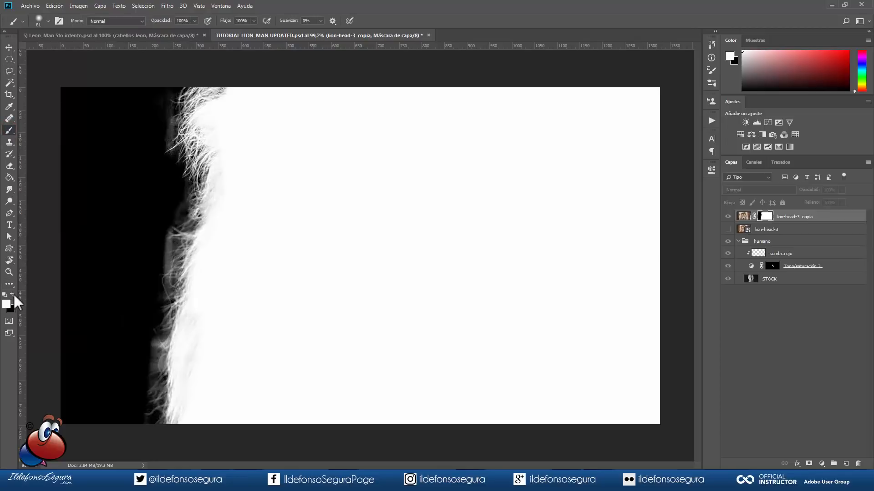
left_click(128, 20)
left_click(100, 146)
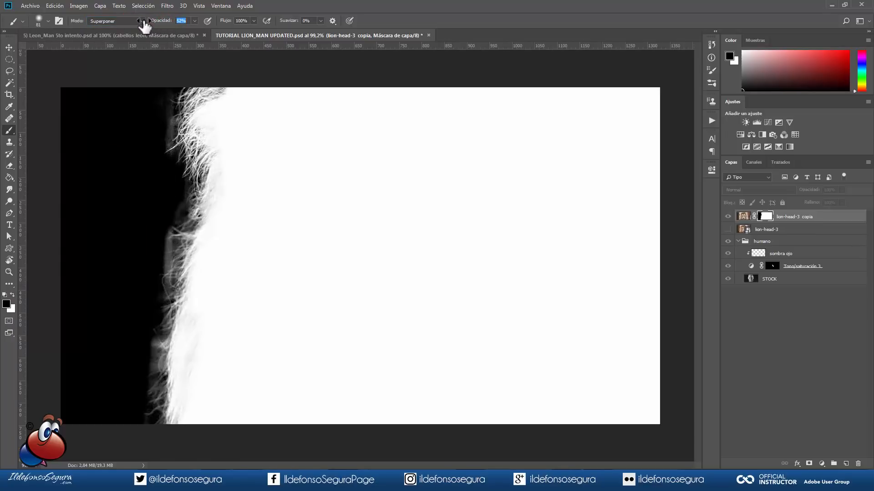
mouse_move(178, 111)
left_mouse_down()
mouse_move(187, 107)
mouse_move(169, 154)
mouse_move(163, 130)
mouse_move(176, 175)
left_mouse_up()
mouse_move(179, 179)
left_mouse_down()
mouse_move(177, 206)
mouse_move(148, 268)
mouse_move(152, 243)
mouse_move(135, 400)
mouse_move(149, 364)
mouse_move(137, 408)
mouse_move(149, 395)
mouse_move(180, 239)
left_mouse_up()
left_click(185, 199)
left_click(171, 173)
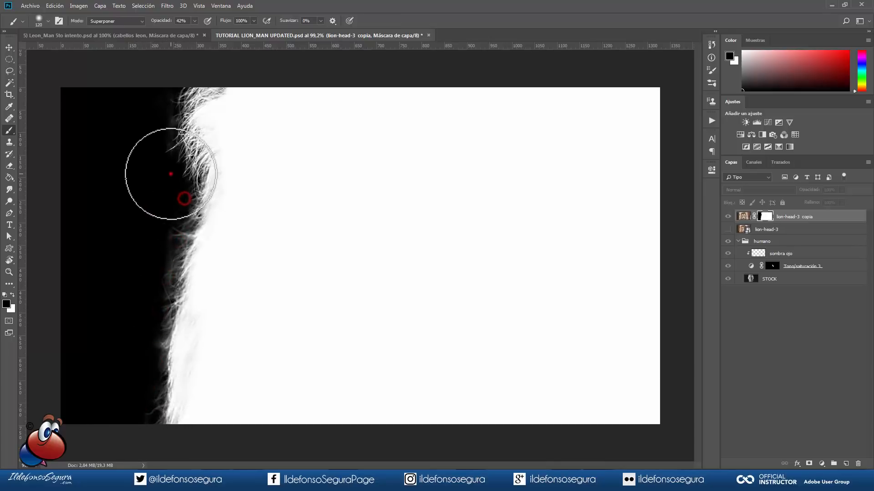
Clean the mask inside the mane with a white brush in Normal mode at 100% opacity, and return to the image view.
left_click(130, 23)
left_click(124, 30)
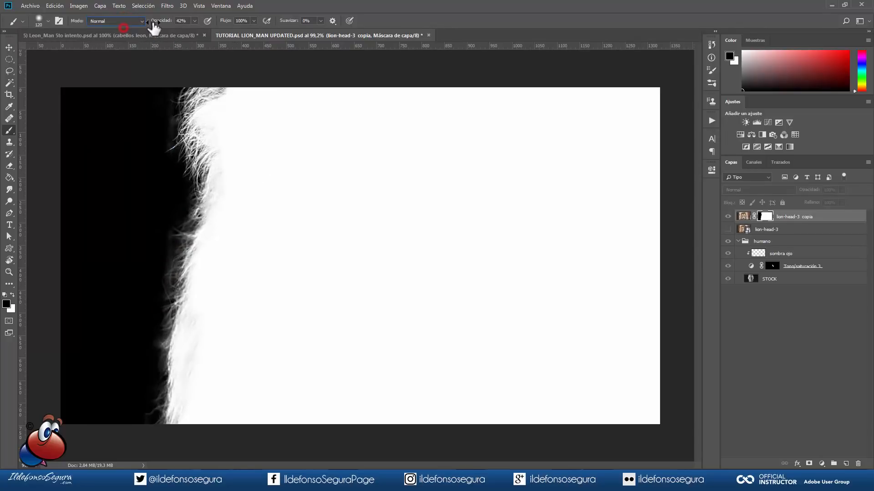
left_click(12, 296)
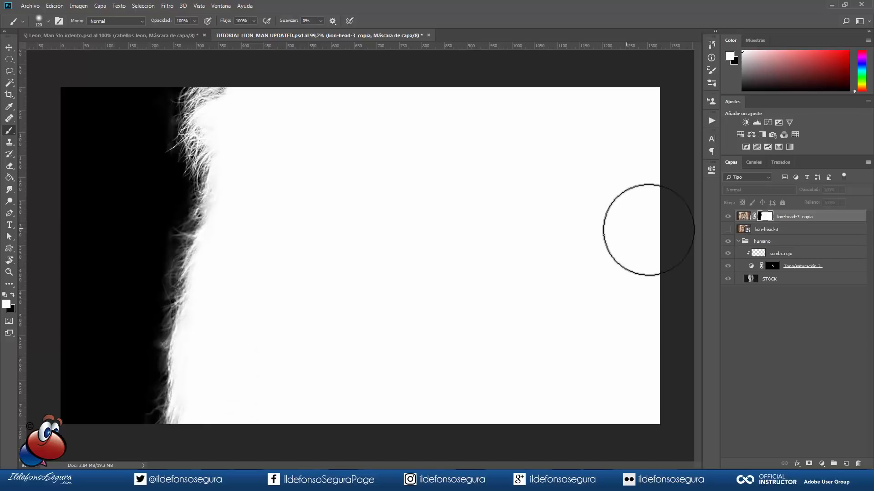
left_click(765, 222, "alt")
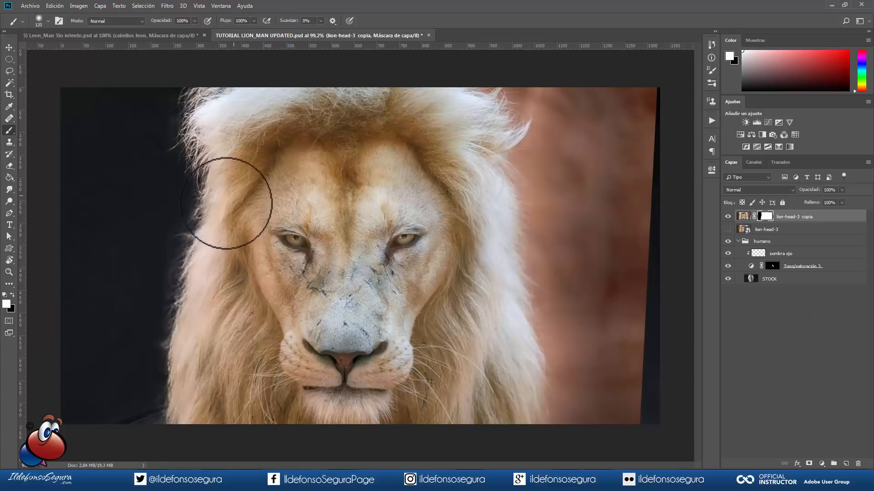
Add an empty layer above lion-head-3 copia and choose the Clone Stamp tool for it.
left_click(743, 218)
left_click(845, 464)
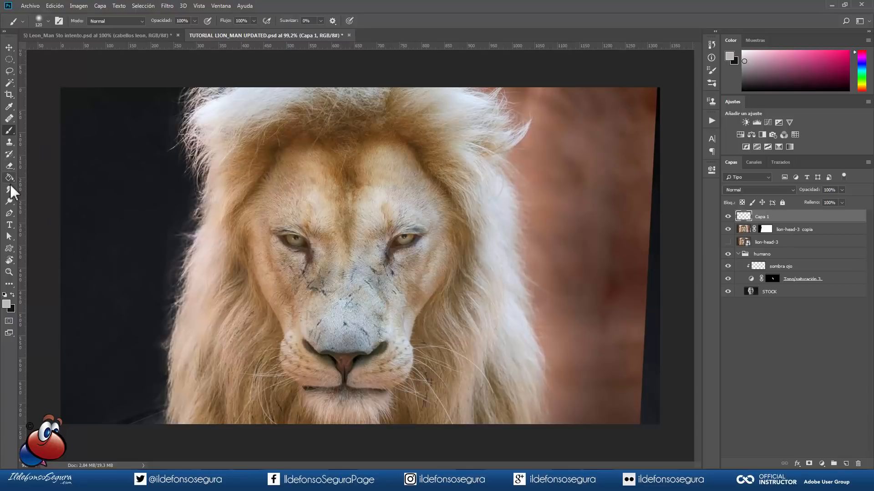
left_click(10, 143)
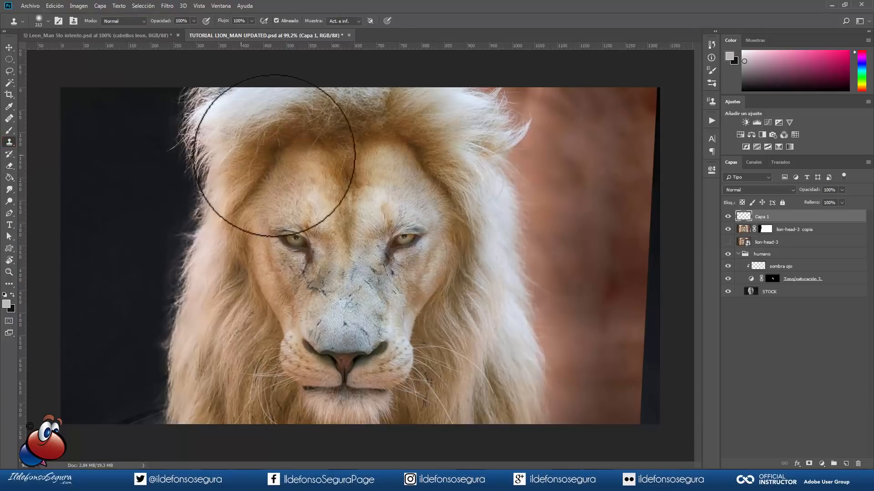
Load the 1054 brush from Ilde Pelo y Cabello into the Clone Stamp, rotate its tip and set its size to 221 px.
right_click(308, 155)
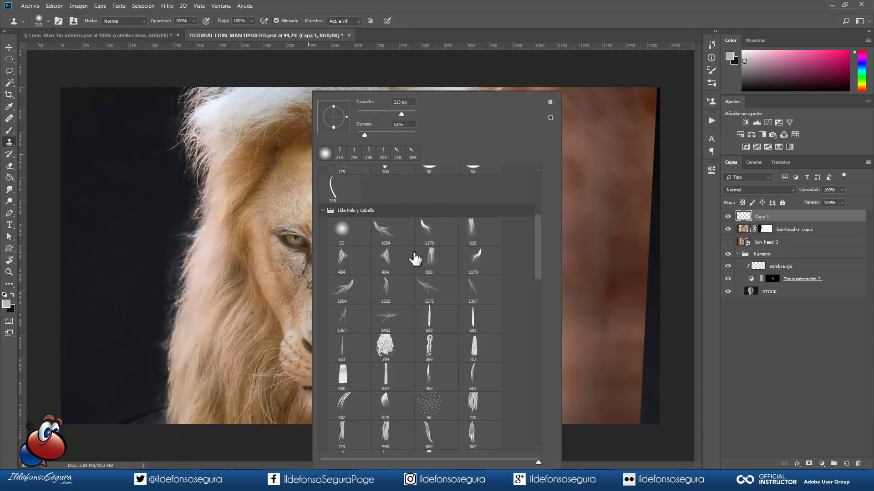
left_click(373, 236)
mouse_move(203, 237)
left_mouse_down()
mouse_move(99, 237)
mouse_move(207, 239)
mouse_move(141, 239)
left_mouse_up()
right_click(213, 236)
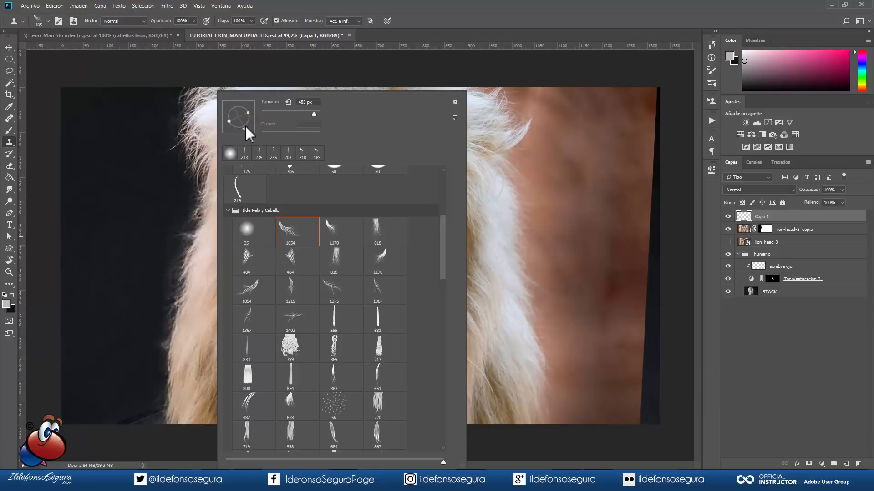
left_click_drag(187, 206, 143, 206)
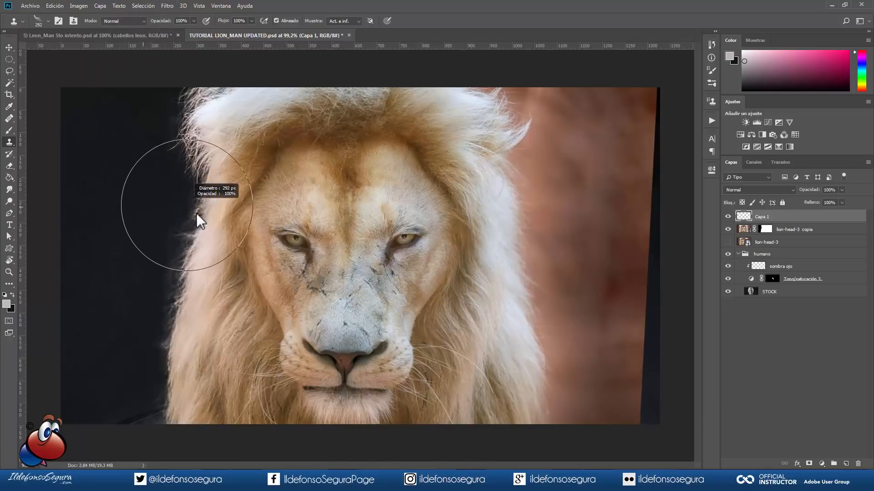
right_click(232, 95)
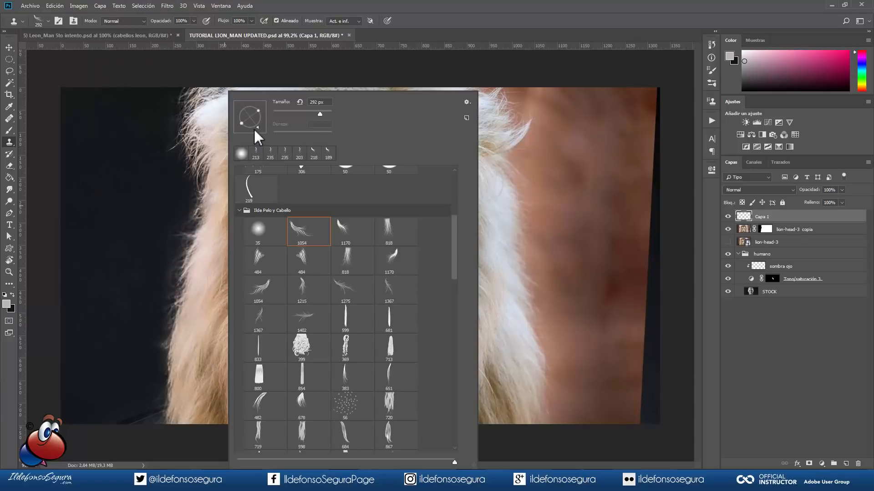
left_click_drag(208, 195, 192, 193)
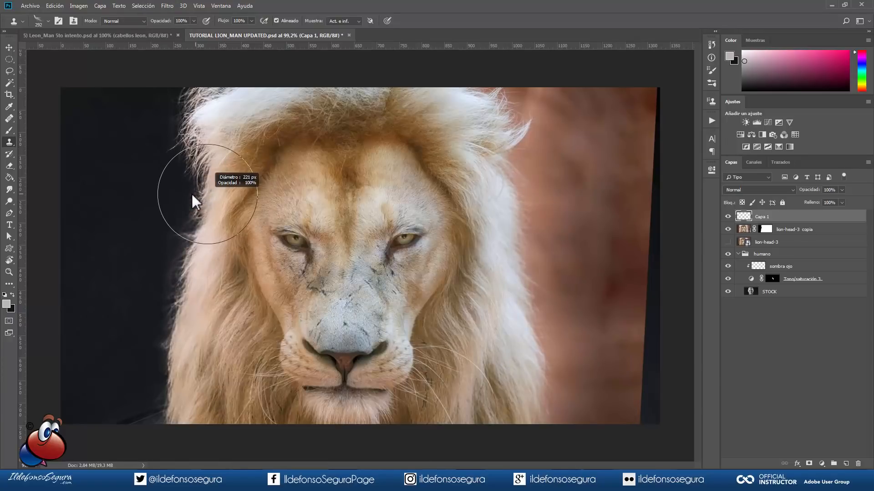
Sample the mane beside the lion's forehead and clone hair strands over its left edge on Capa 1.
key("alt")
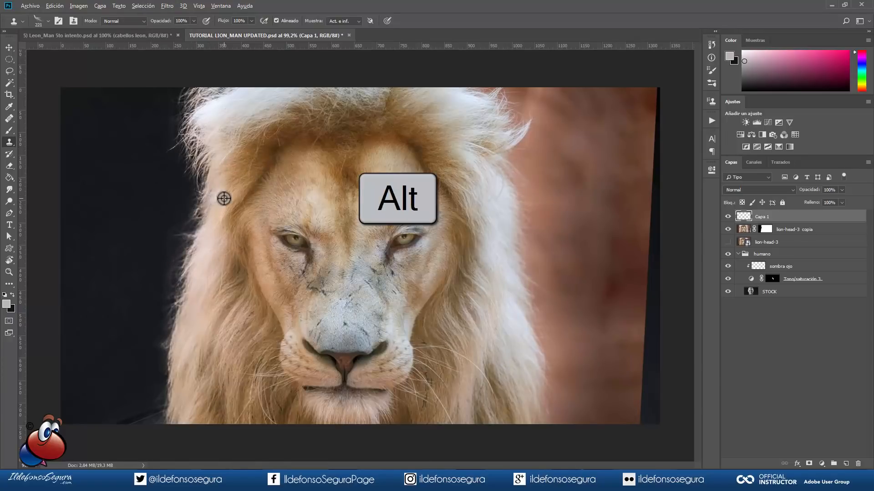
left_click(223, 198, "alt")
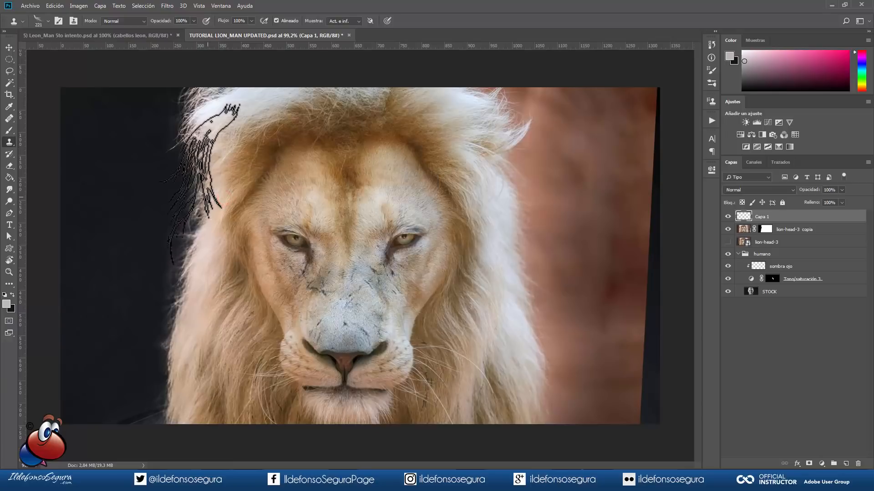
key("alt")
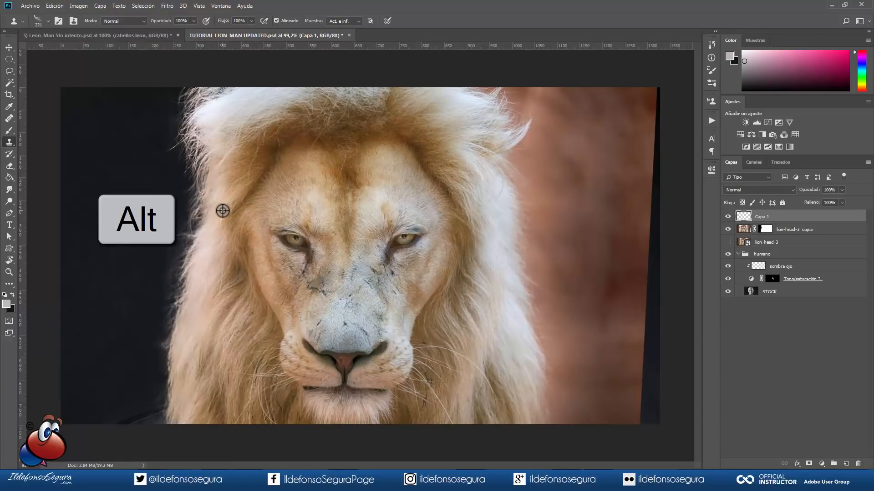
left_click(219, 209, "alt")
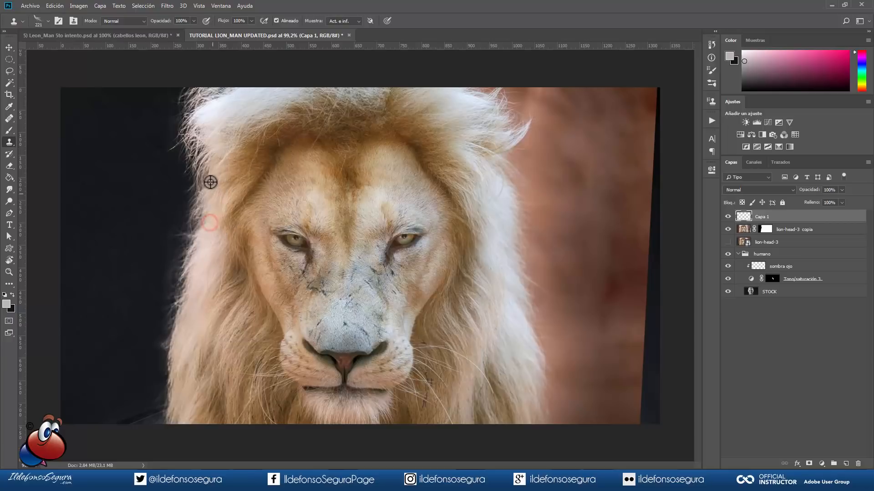
Extend the upper left edge of the mane with cloned hair, using the hair brush rotated again and reduced to 165 px.
right_click(221, 132)
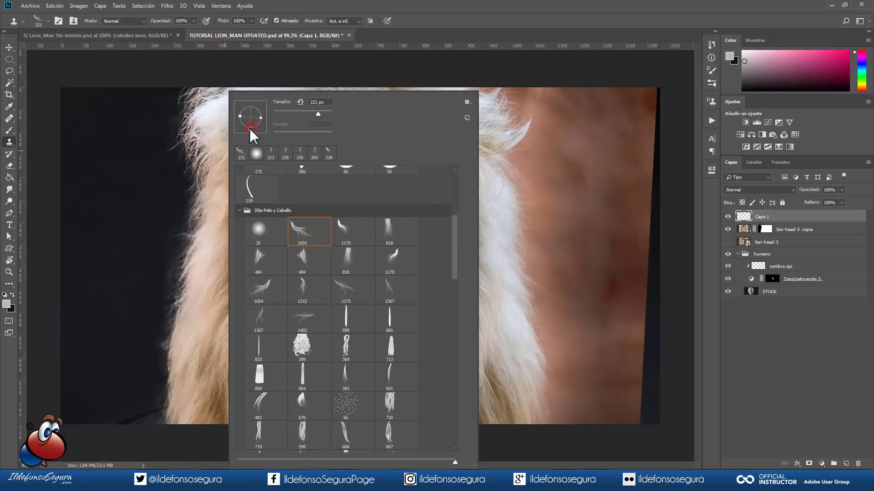
left_click_drag(215, 150, 202, 150)
left_click(220, 126, "alt")
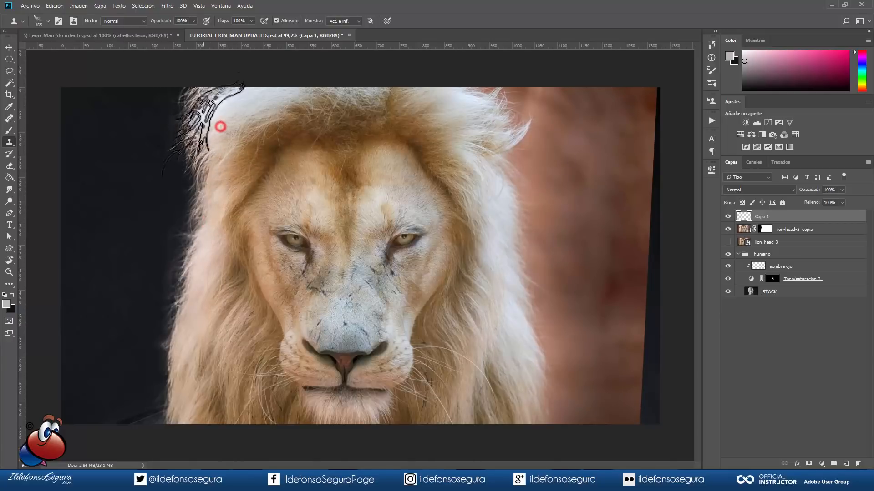
left_click(197, 143)
left_click(211, 156, "alt")
left_click(205, 161)
left_click(232, 168, "alt")
left_click(214, 172)
left_click(216, 142, "alt")
left_click(207, 138)
left_click(229, 110, "alt")
left_click(230, 124)
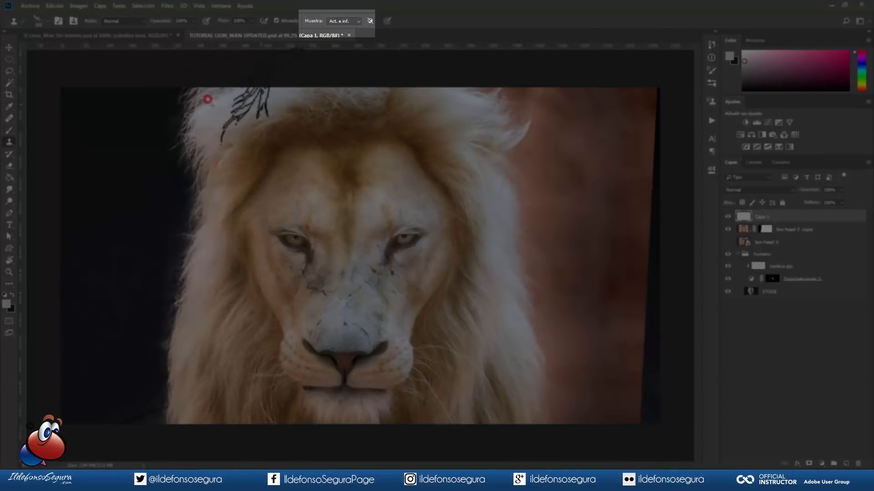
Continue cloning hair down the left edge of the mane to the canvas bottom, re-angling the hair brush and reducing it to 150 px.
left_click(229, 172)
left_click(205, 199, "alt")
left_click(208, 222)
left_click(206, 228)
right_click(214, 212)
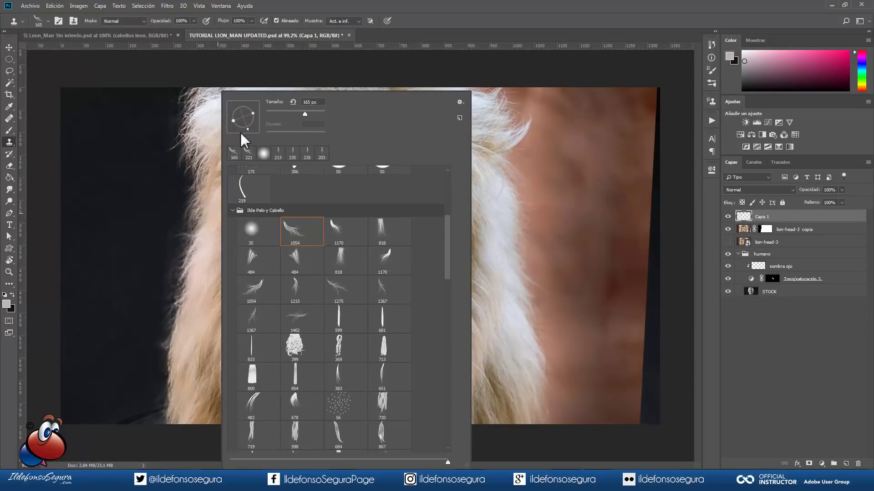
right_click(210, 212, "alt")
left_click(204, 250, "alt")
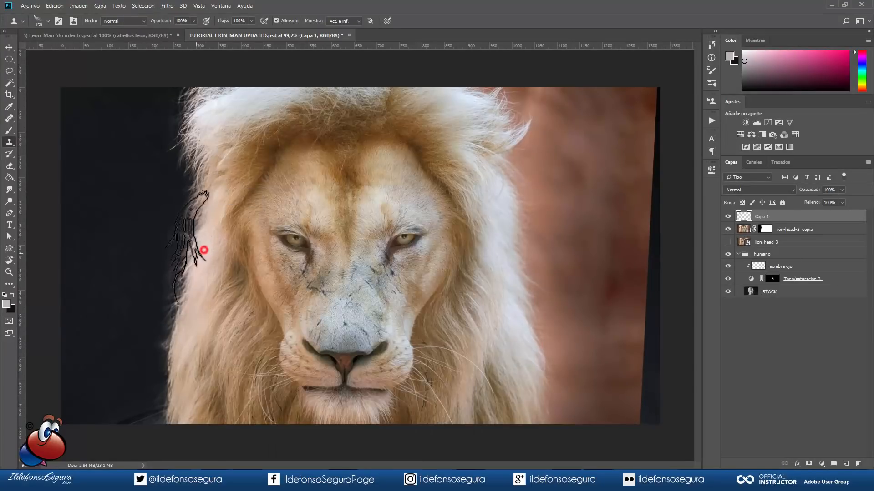
left_click(224, 265)
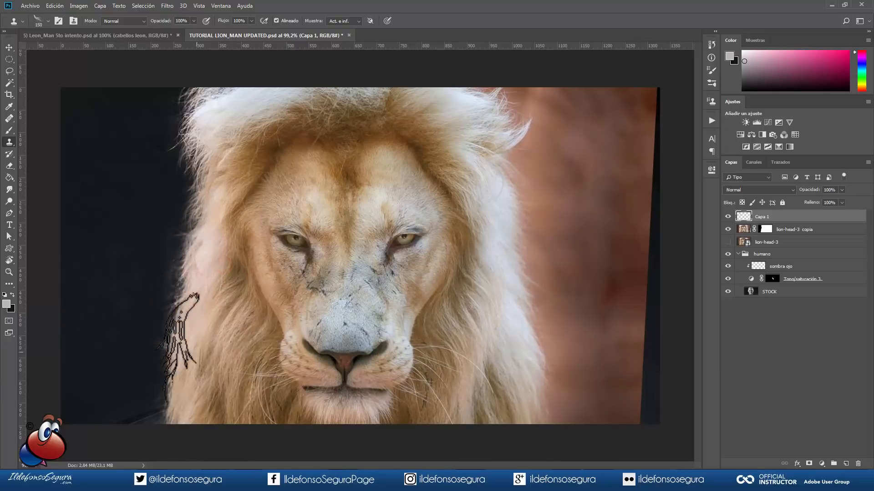
left_click(205, 381)
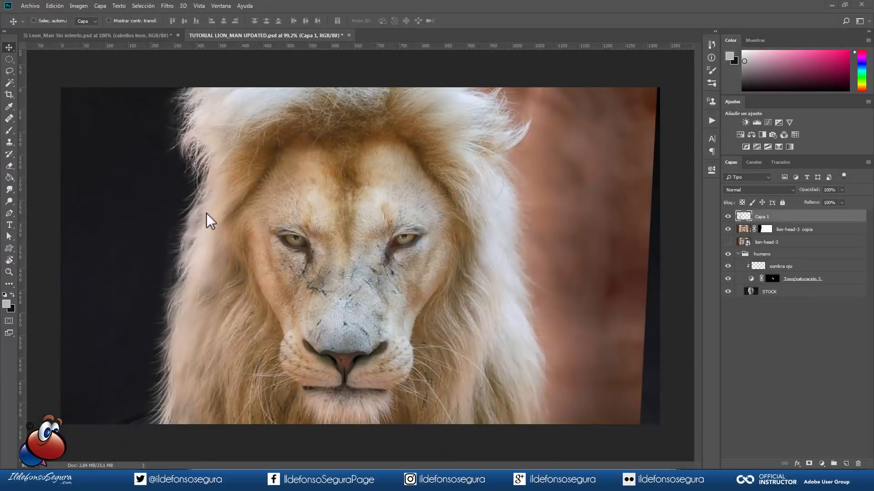
Compare the mane with and without the cloned hair by hiding and showing Capa 1.
left_click(727, 217)
left_click(727, 217)
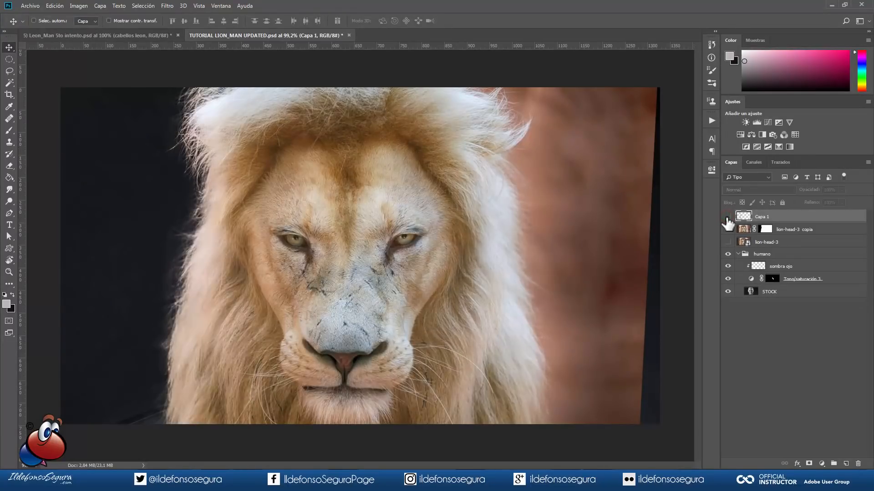
left_click(727, 217)
left_click(727, 217)
left_click(727, 217)
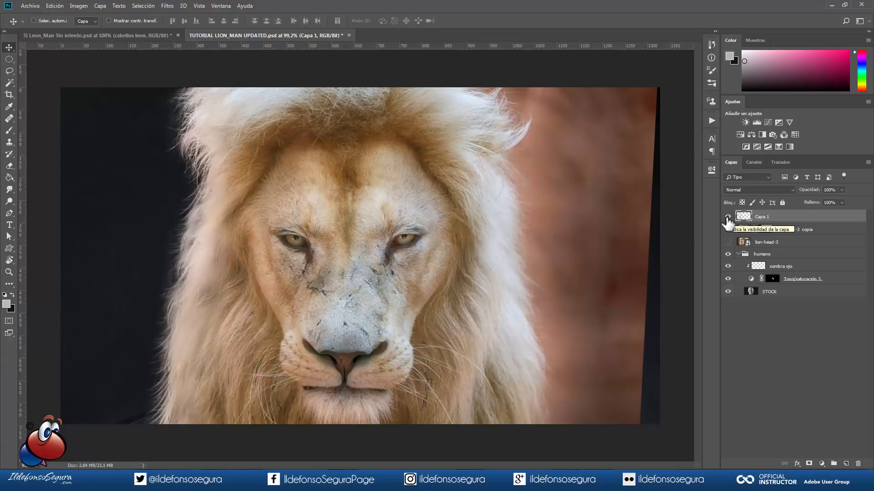
left_click(727, 217)
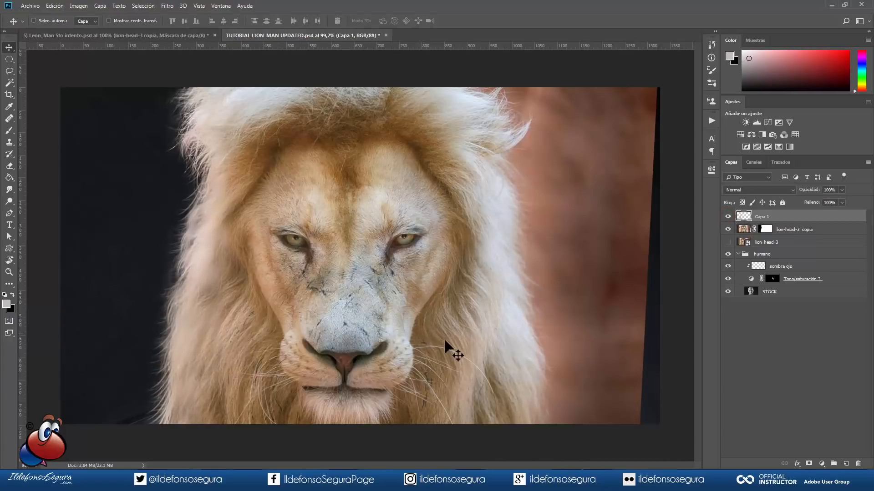
Paint black on the lion-head-3 copia mask with the Brush tool to reveal the man's face on the right half.
left_click(12, 130)
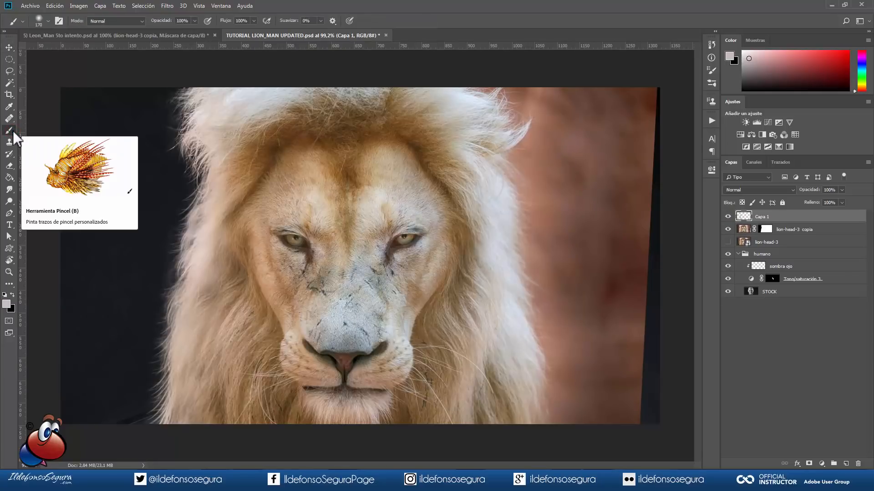
left_click(765, 230)
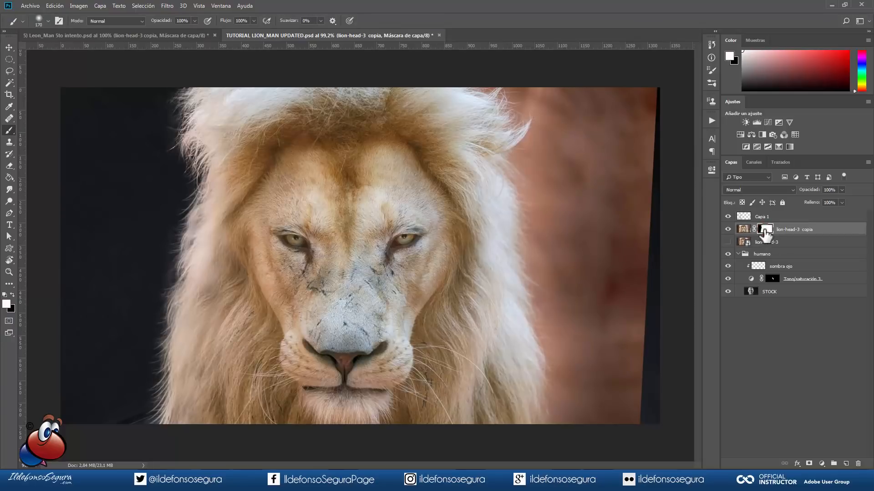
left_click(12, 296)
left_click(491, 209)
mouse_move(417, 240)
left_mouse_down()
mouse_move(416, 214)
mouse_move(480, 164)
mouse_move(518, 117)
mouse_move(598, 91)
mouse_move(622, 104)
mouse_move(635, 317)
mouse_move(580, 168)
mouse_move(528, 171)
mouse_move(545, 270)
mouse_move(518, 254)
mouse_move(453, 304)
mouse_move(415, 246)
mouse_move(419, 176)
mouse_move(454, 97)
mouse_move(391, 169)
mouse_move(559, 354)
mouse_move(607, 370)
mouse_move(474, 343)
mouse_move(500, 396)
left_mouse_up()
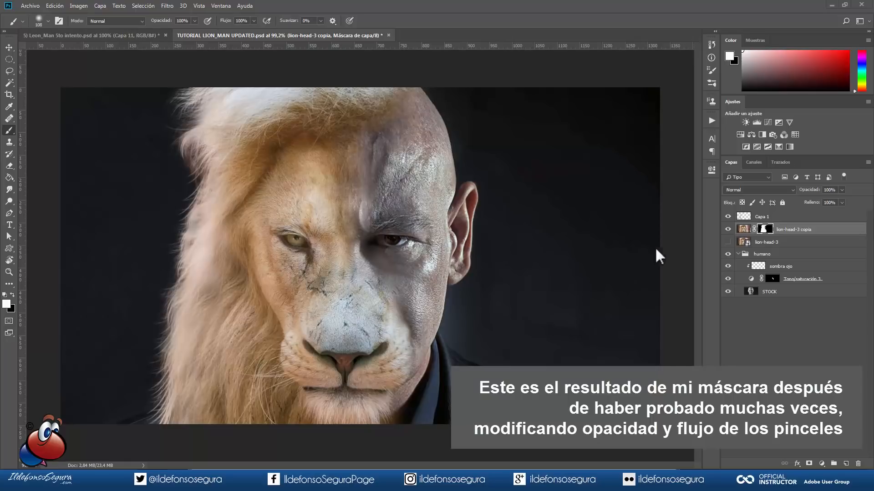
View the lion-head-3 copia mask alone and paint the grey remnants beside the forehead black at 100% opacity.
left_click(766, 229, "alt")
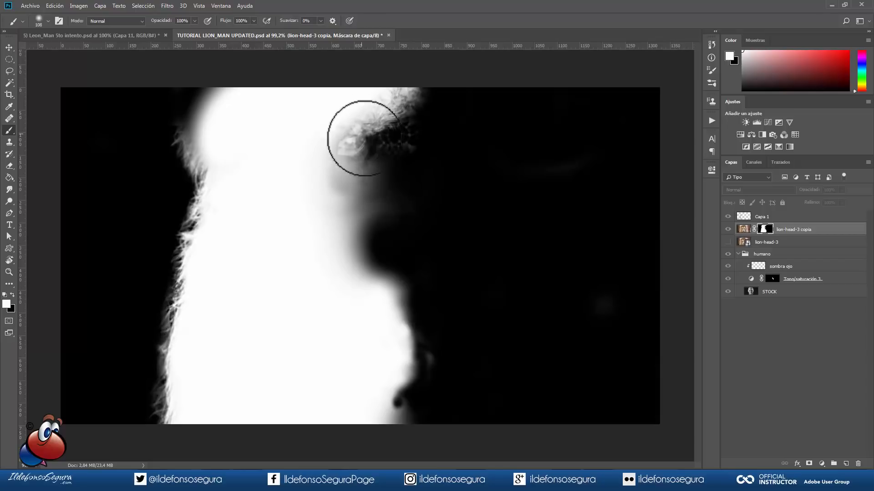
key("x")
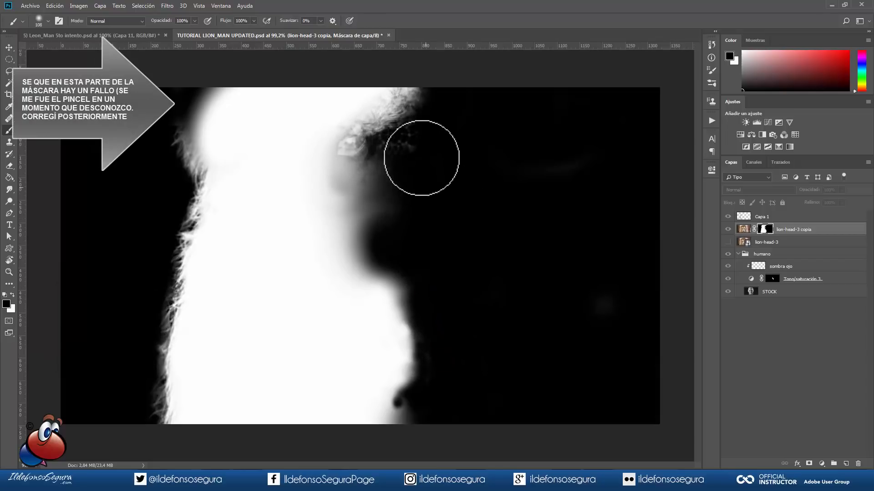
left_click(397, 153)
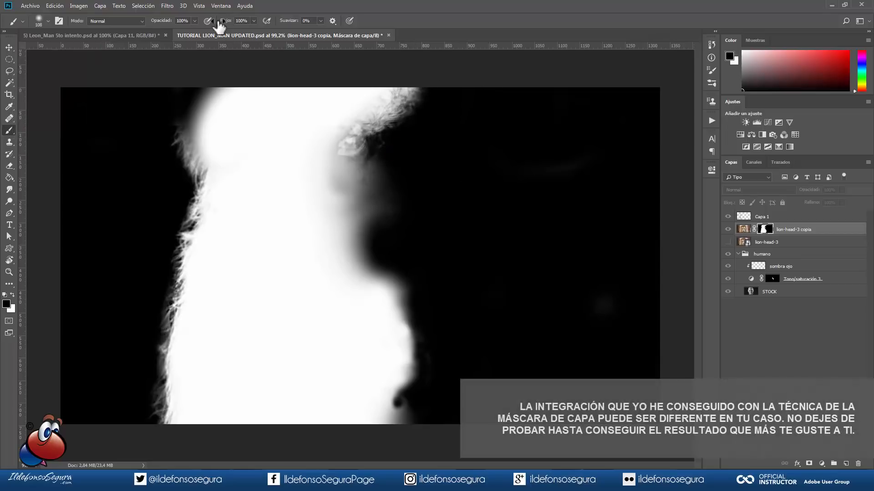
Soften the forehead transition in the mask with a black brush at 17% opacity, and return to the image view.
left_click_drag(164, 24, 127, 23)
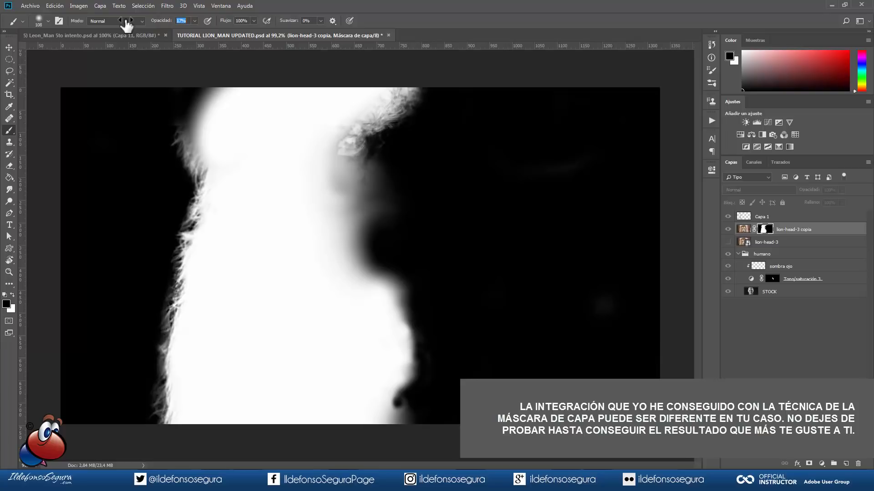
left_click(357, 179)
mouse_move(365, 178)
left_mouse_down()
mouse_move(388, 201)
mouse_move(390, 216)
mouse_move(402, 192)
left_mouse_up()
left_click(407, 163)
left_click(423, 125)
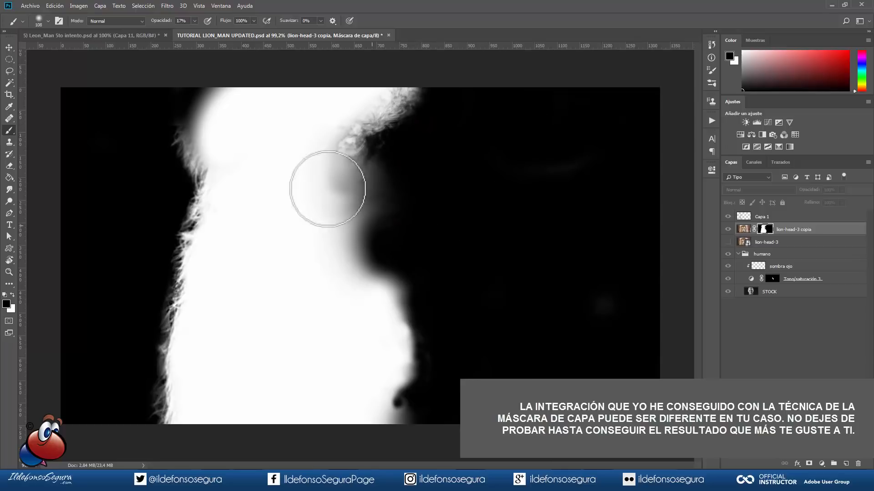
left_click(764, 230, "alt")
Target the image of lion-head-3 copia rather than its mask, and make an elliptical selection around the lion's eye.
left_click(743, 229)
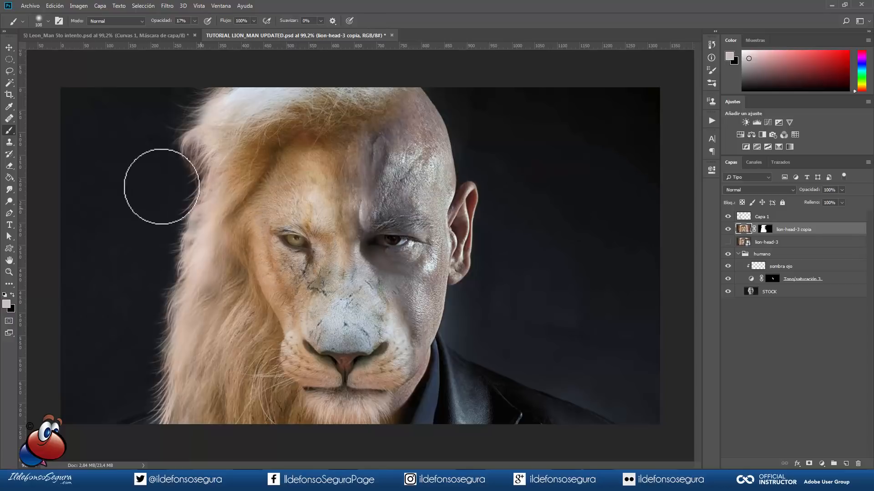
left_click(10, 60)
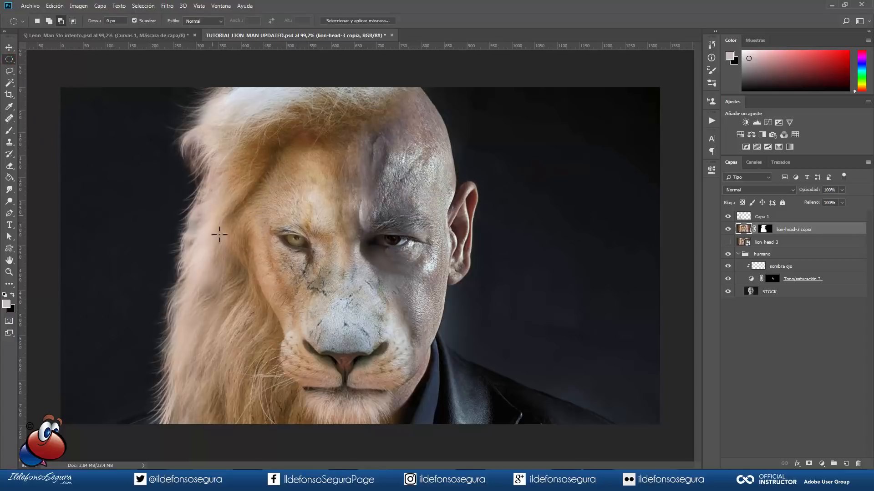
scroll(263, 241, "up", 3)
scroll(263, 241, "up", 2)
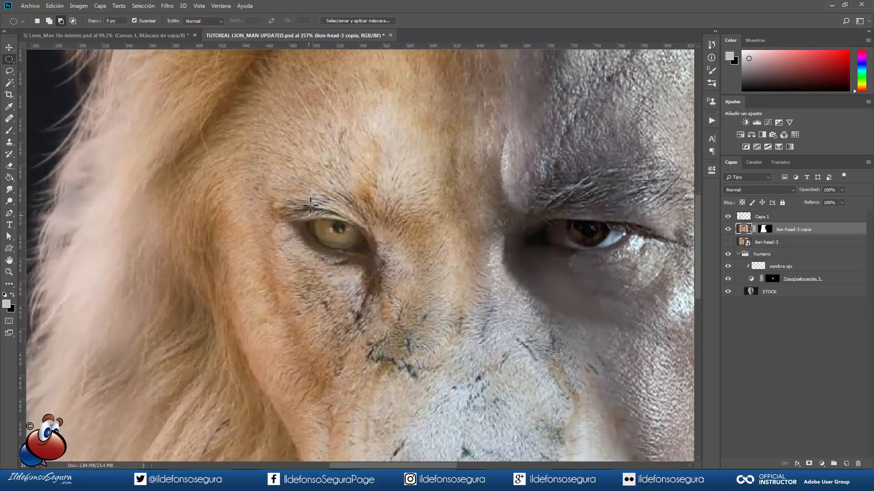
left_click_drag(299, 173, 365, 247)
Feather the eye selection by 5 pixels, copy it to a new layer and check that layer on its own.
key("shift+F6")
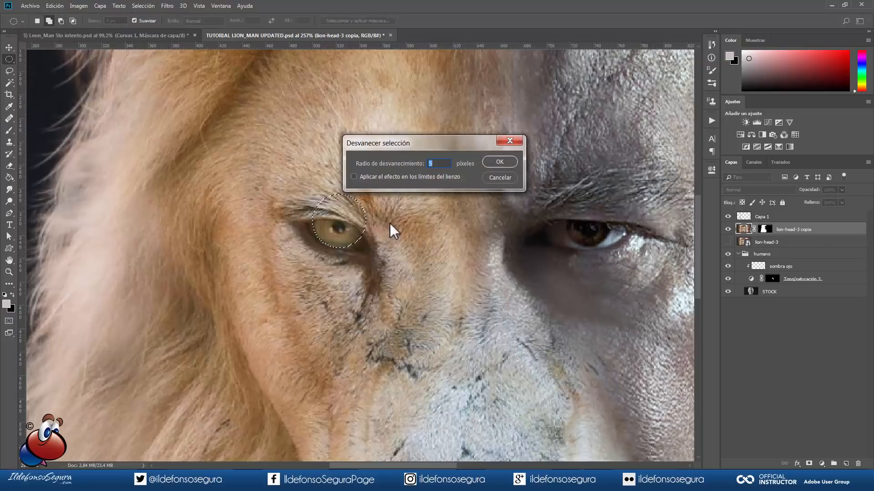
key("Return")
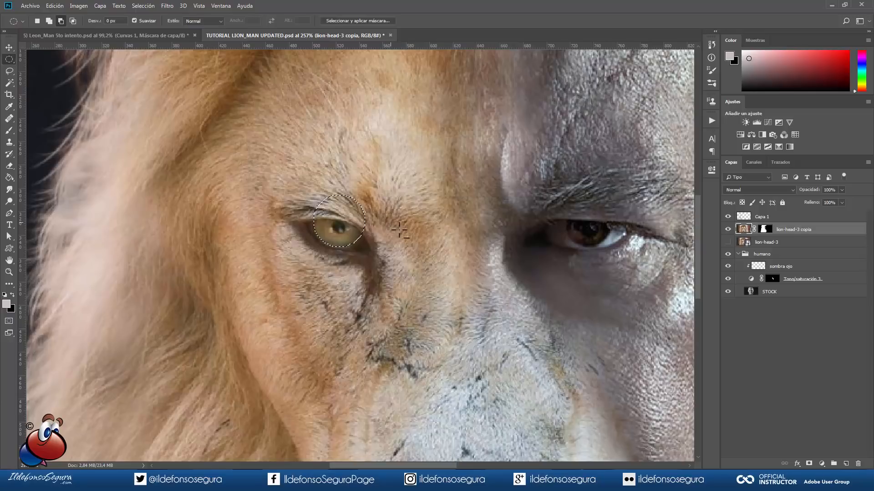
key("ctrl+j")
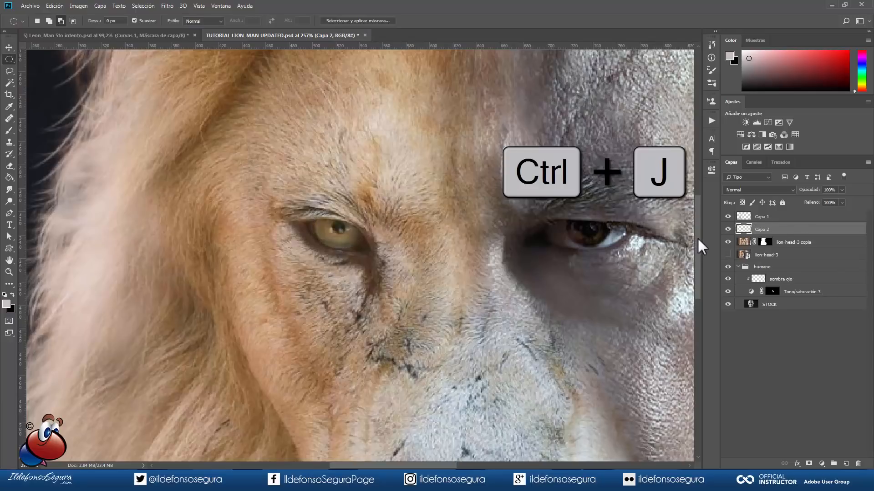
left_click(728, 230, "alt")
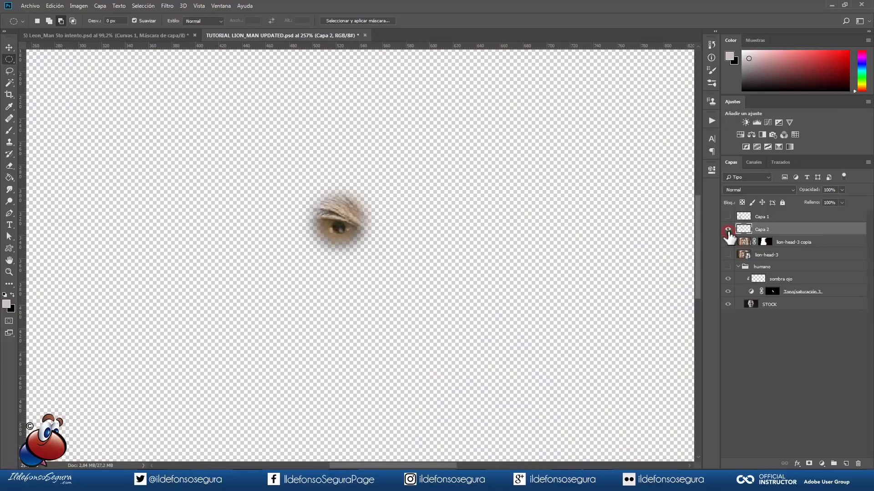
left_click(727, 229, "alt")
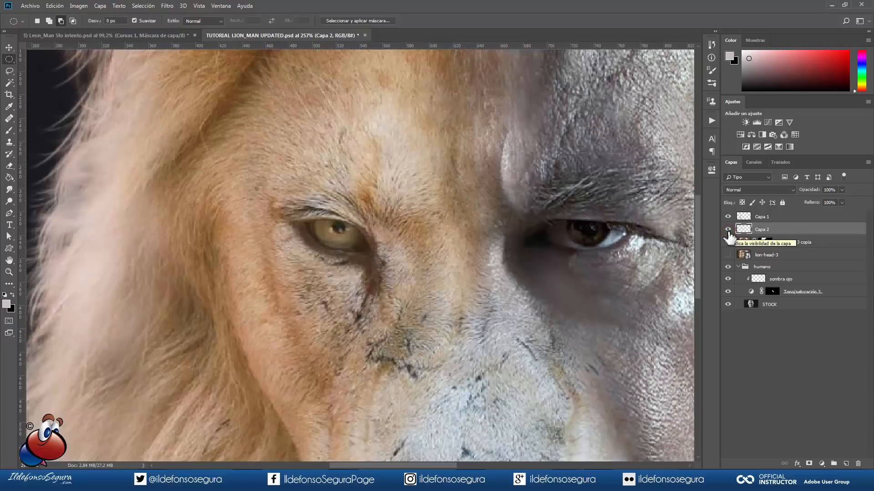
Add a Curves adjustment layer above the lion's eye layer Capa 2 and clip it to that layer.
left_click(821, 463)
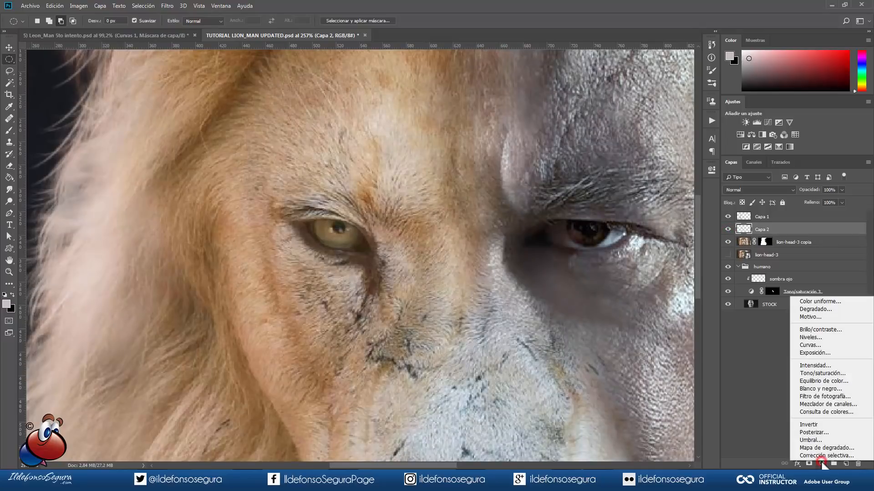
left_click(819, 345)
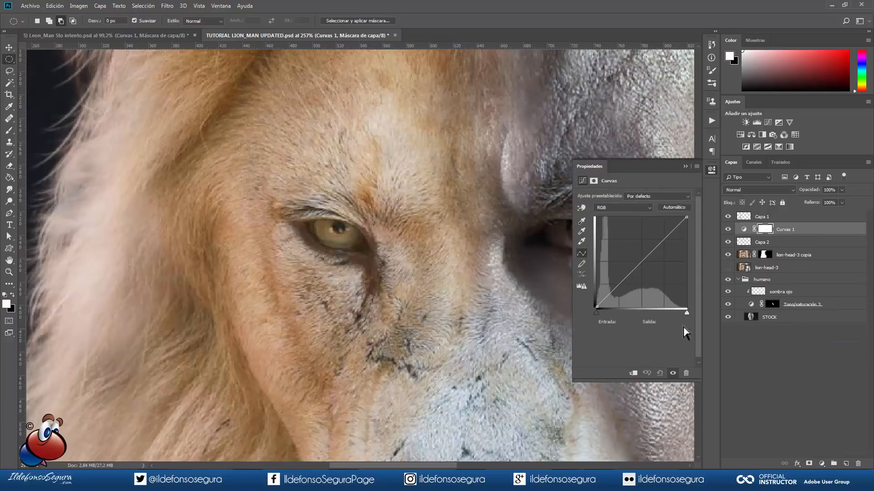
left_click(634, 373)
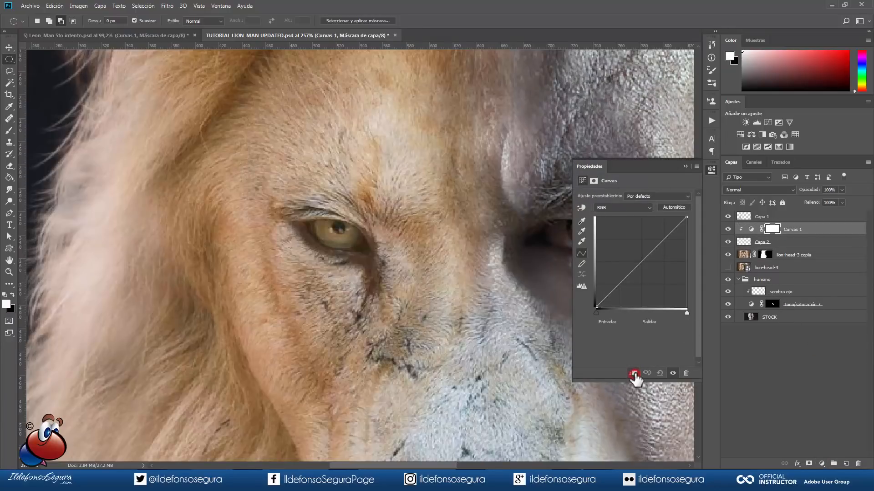
Raise the red curve in the highlights and at input 69, output 96, and raise the green curve to input 111, output 148.
left_click(631, 209)
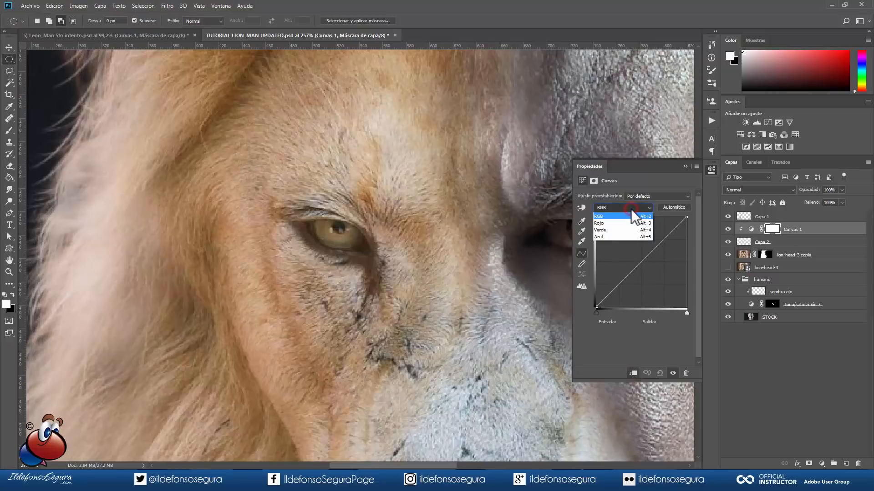
left_click(623, 224)
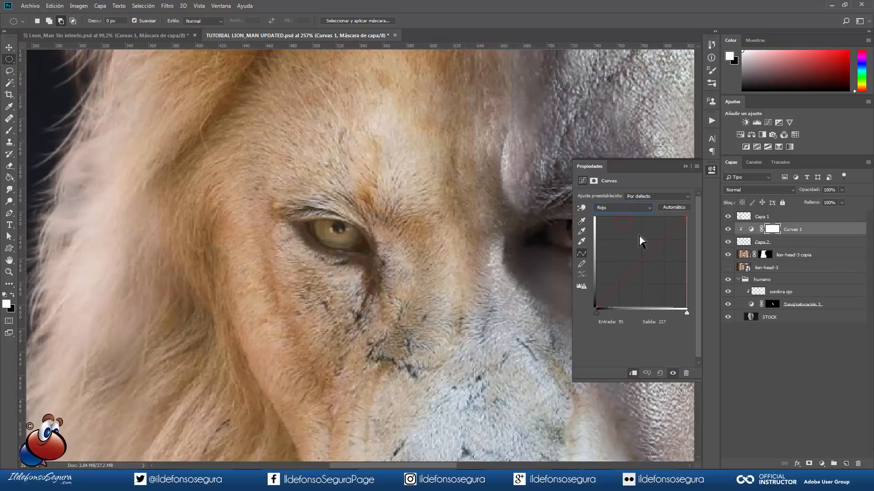
left_click(661, 240)
left_click_drag(661, 239, 649, 234)
left_click_drag(619, 269, 621, 273)
left_click(618, 207)
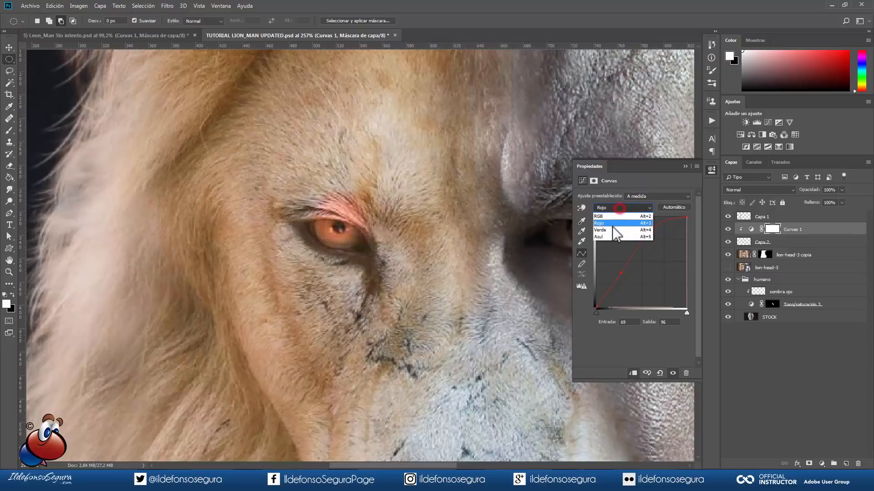
left_click(613, 228)
left_click_drag(646, 260, 637, 255)
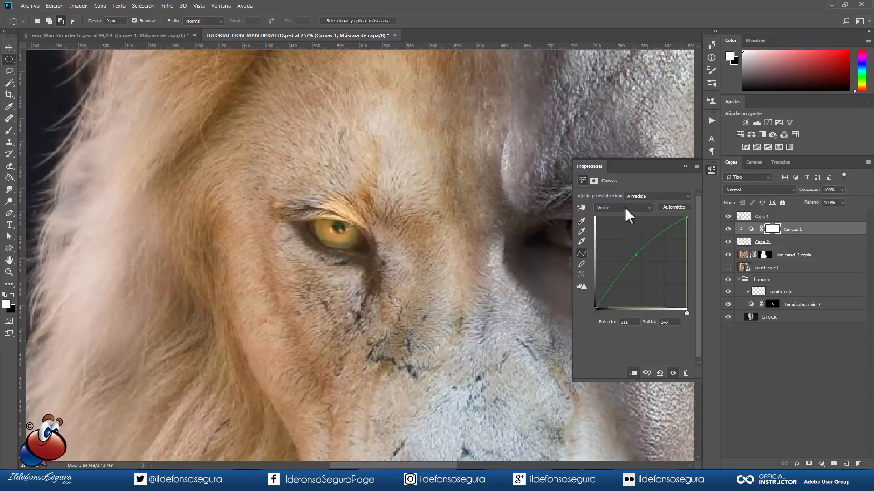
Lower the blue curve to input 76, output 35, and reduce the opacity of the Curves layer above the lion's eye.
left_click(613, 237)
left_click_drag(623, 282, 624, 294)
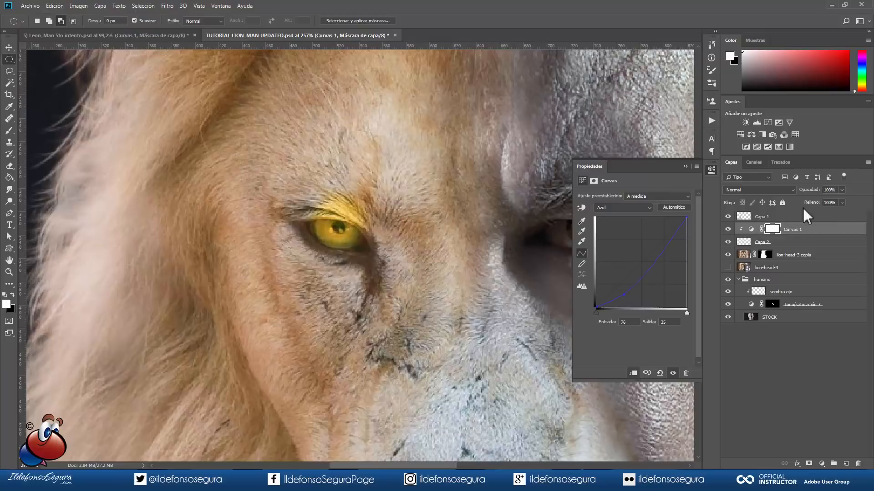
type("30")
Erase the yellow spill above and around the lion's eye on Capa 2 with a large soft eraser.
left_click(742, 246)
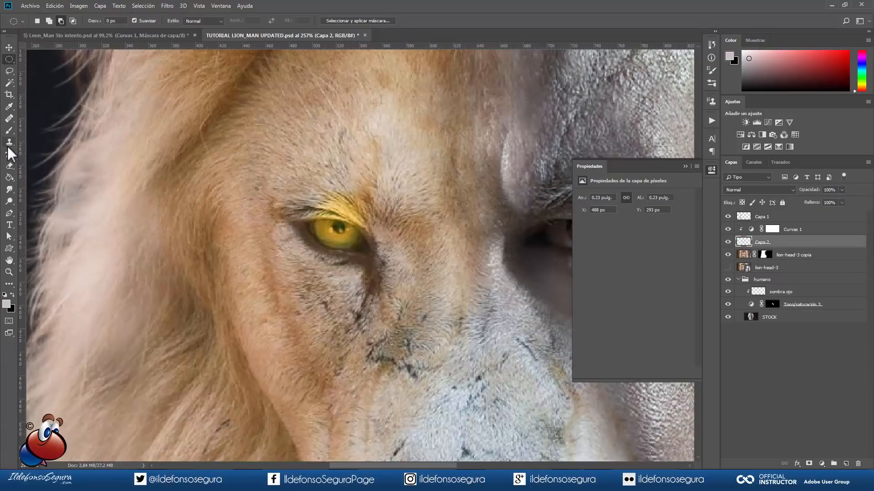
left_click(9, 165)
right_click(163, 194, "alt")
mouse_move(312, 174)
left_mouse_down()
mouse_move(335, 182)
mouse_move(313, 183)
mouse_move(360, 188)
mouse_move(322, 189)
mouse_move(377, 212)
mouse_move(289, 199)
left_mouse_up()
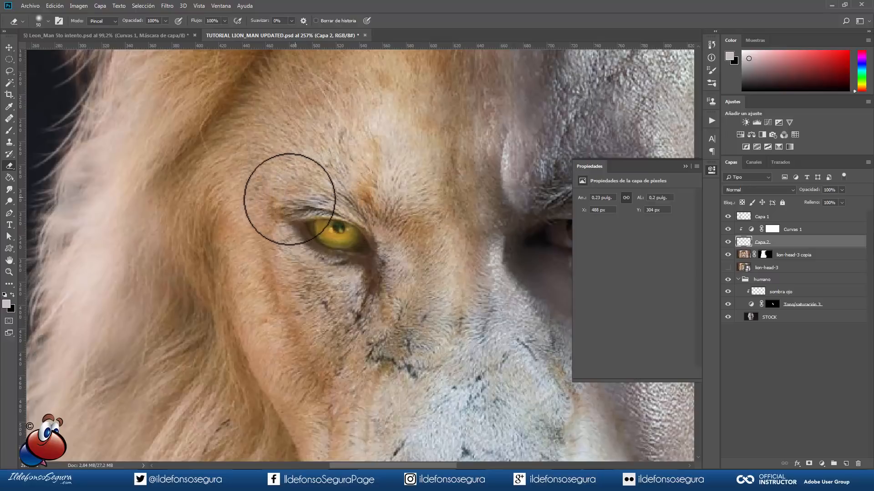
mouse_move(286, 233)
left_mouse_down()
mouse_move(322, 274)
mouse_move(367, 272)
mouse_move(369, 266)
mouse_move(336, 282)
mouse_move(285, 230)
left_mouse_up()
left_click(283, 230)
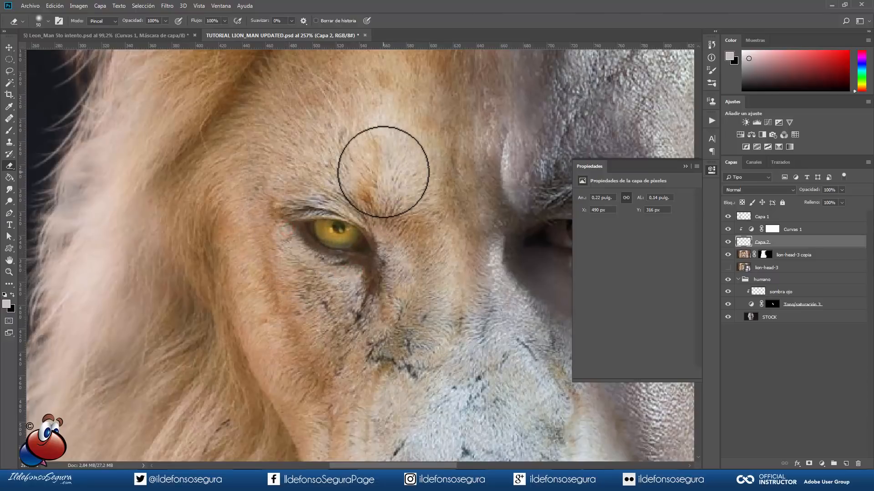
Group the layers from Capa 1 down to lion-head-3 and name the group leon.
key("ctrl+0")
left_click(684, 167)
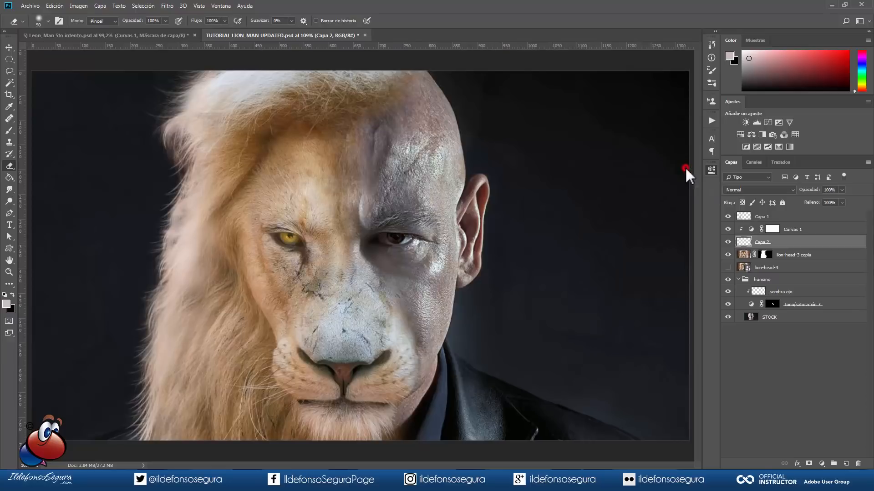
key("m")
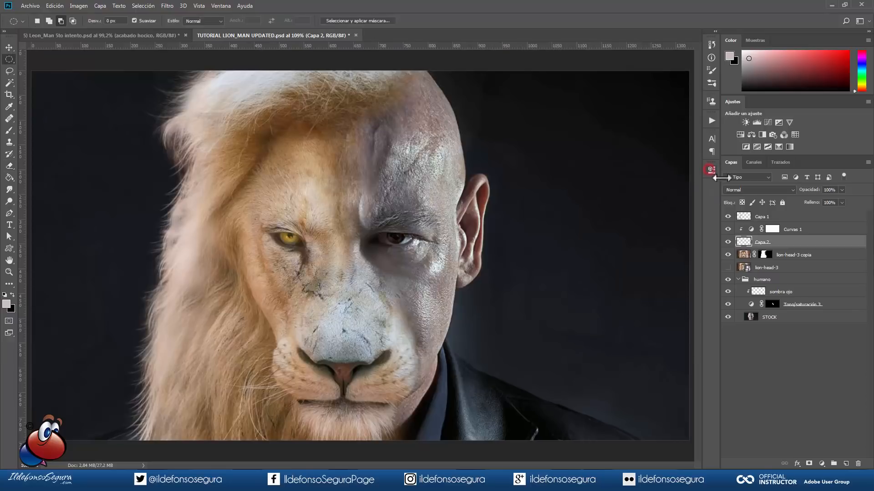
left_click(776, 217)
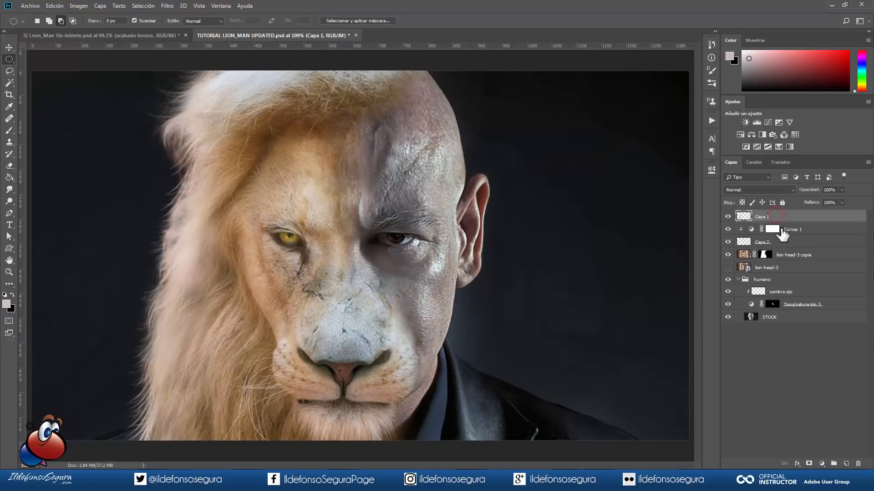
left_click(792, 269, "shift")
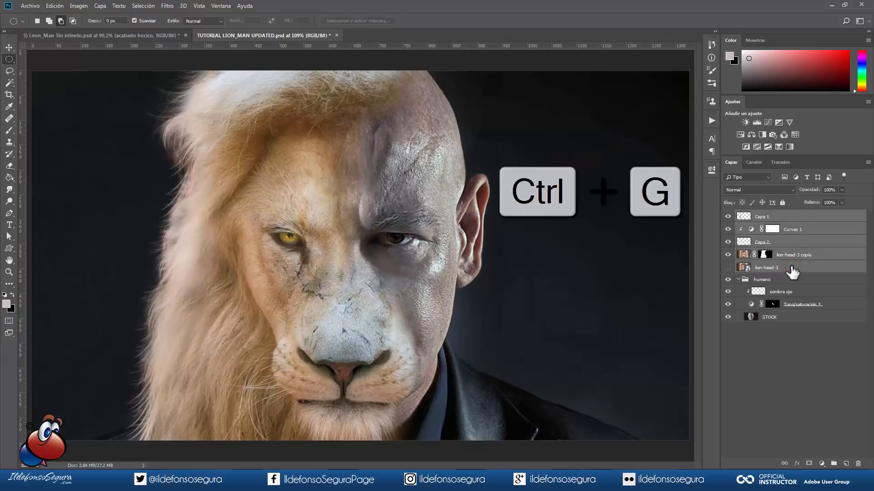
key("ctrl+g")
double_click(762, 215)
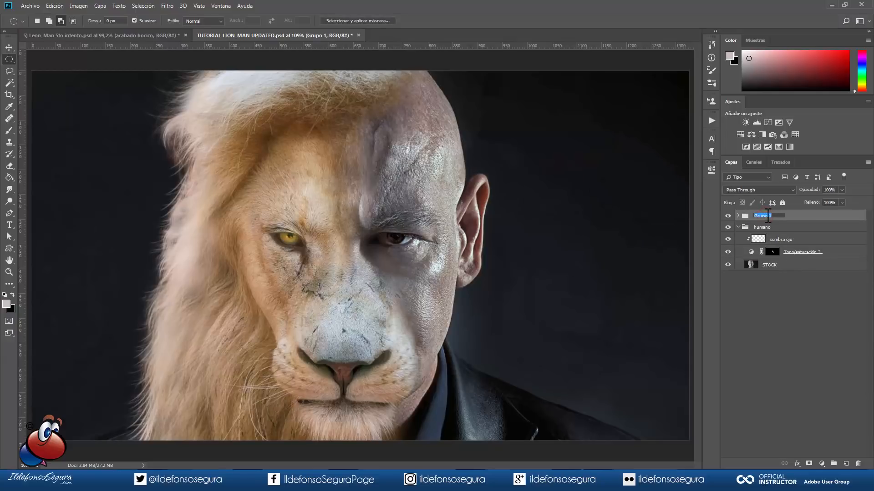
key("Return")
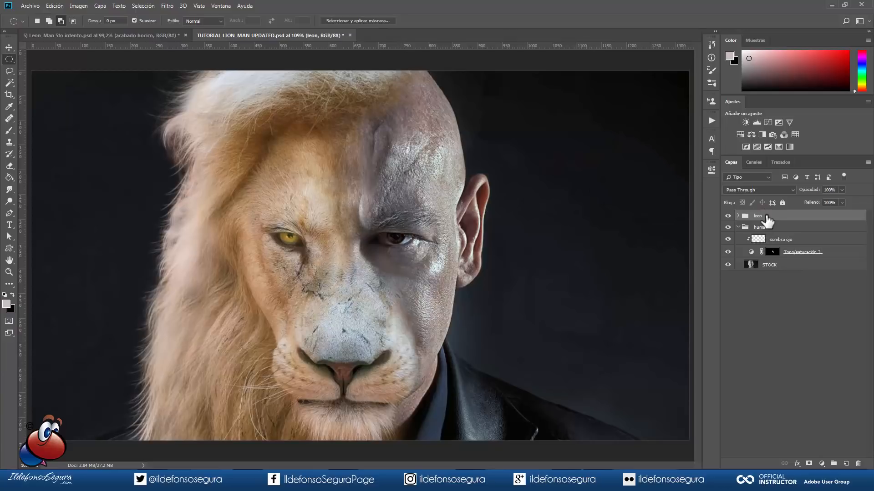
Make an elliptical selection around the iris of the man's eye on the STOCK layer and feather it.
left_click(751, 266)
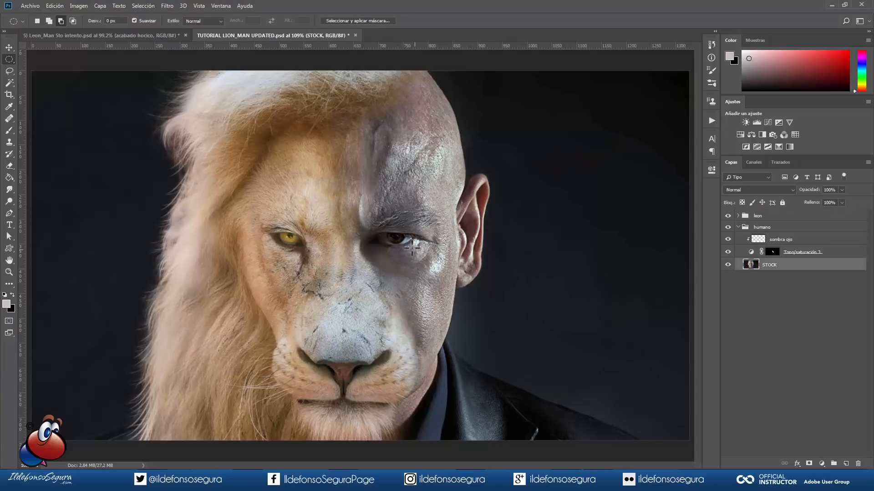
scroll(407, 240, "up", 5)
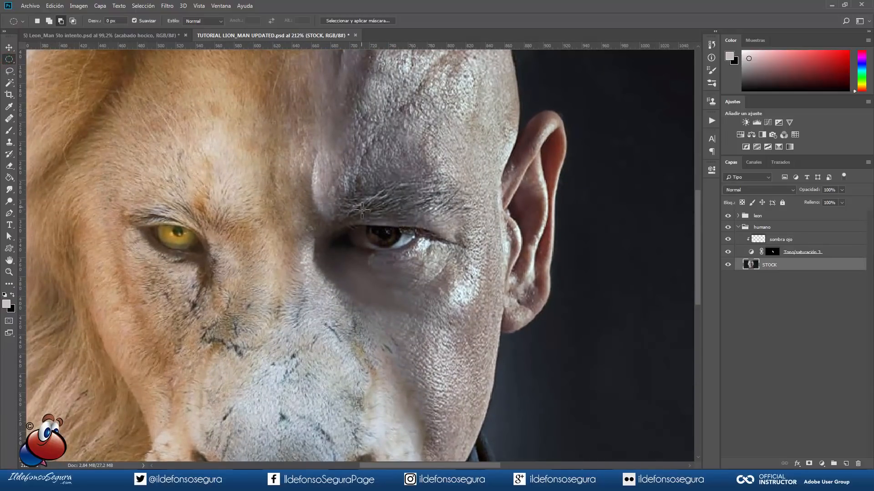
left_click_drag(359, 203, 409, 244)
left_click(147, 6)
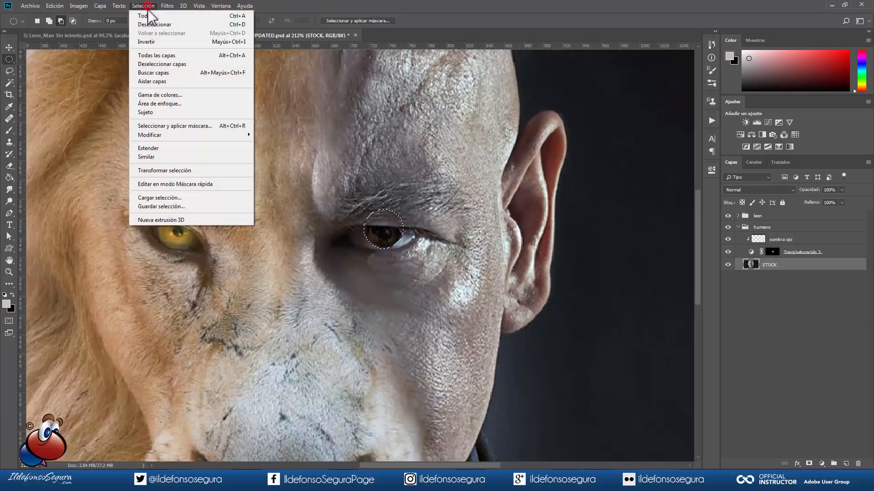
left_click(173, 133)
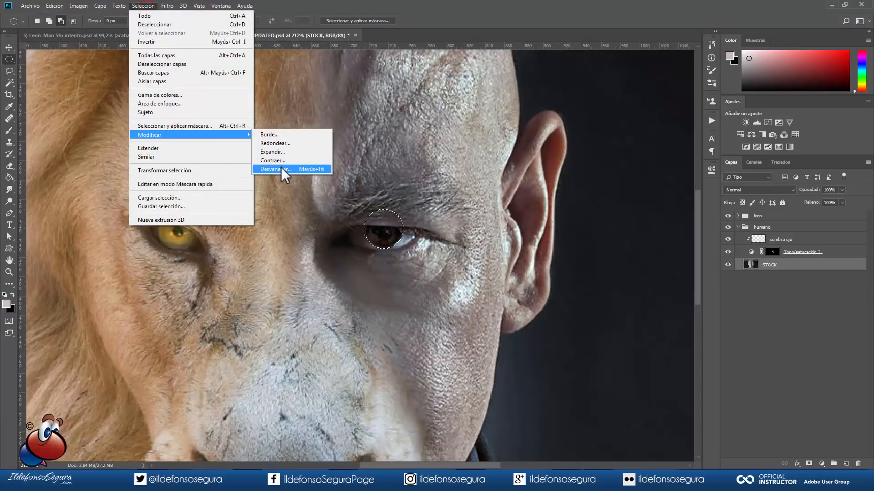
left_click(279, 169)
left_click(498, 162)
Copy the selected iris to a new layer above sombra ojo and add a Curves adjustment clipped to it.
key("ctrl+j")
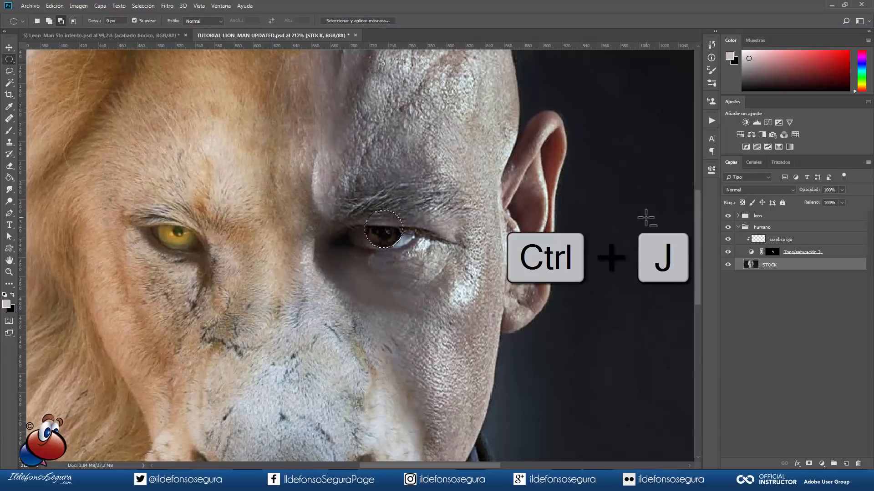
mouse_move(750, 260)
left_mouse_down()
mouse_move(751, 234)
mouse_move(754, 248)
left_mouse_up()
left_click(822, 464)
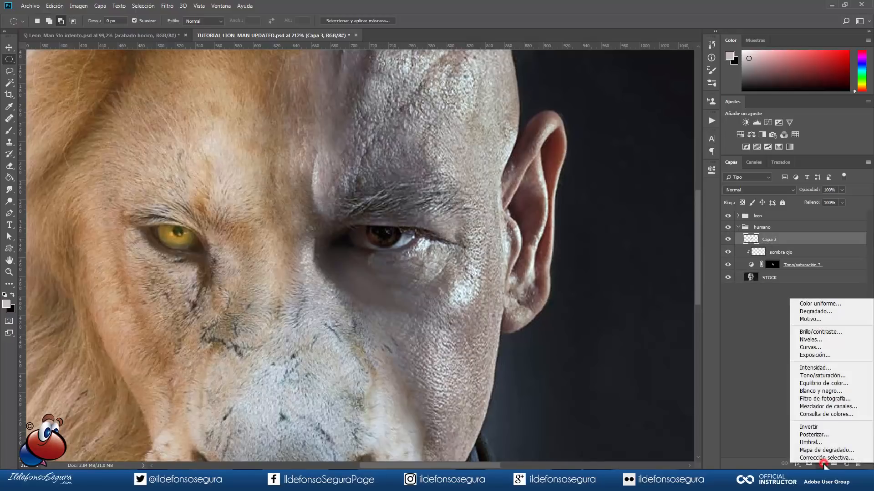
left_click(814, 349)
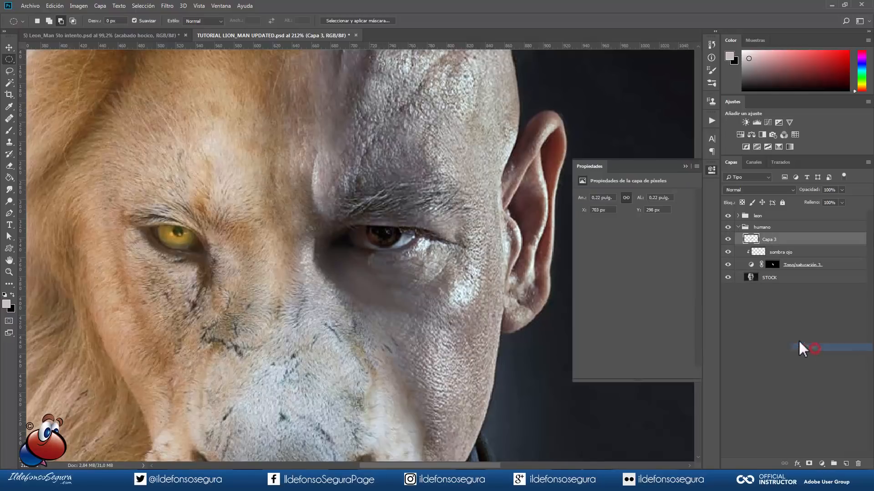
left_click(633, 373)
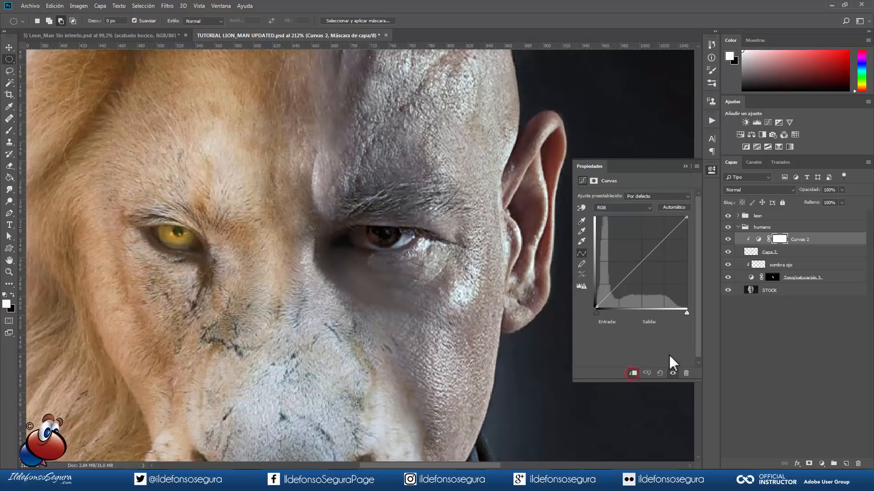
In Curvas 2, raise the red curve to input 168, output 229, and the green curve to input 93, output 143.
left_click(757, 239)
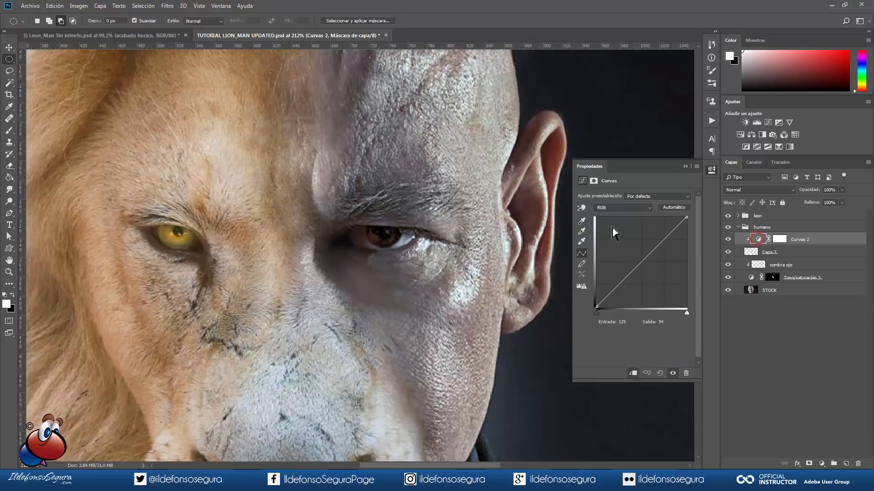
left_click(619, 207)
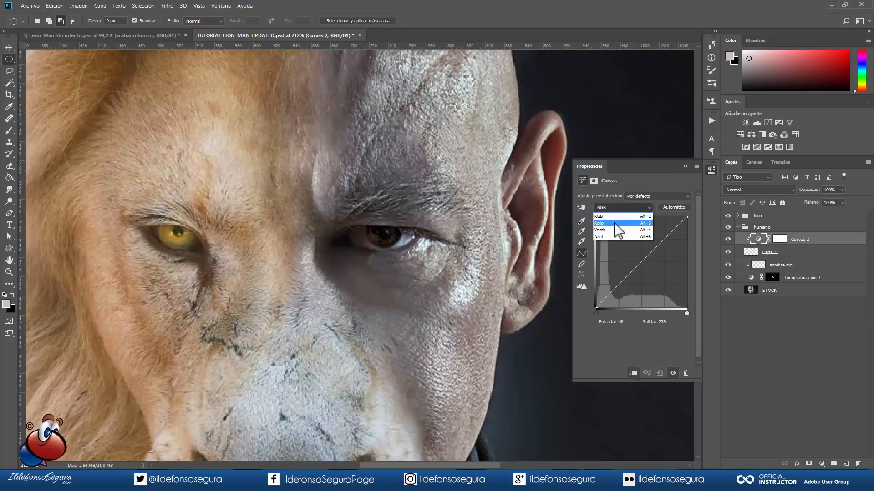
left_click(613, 223)
left_click_drag(664, 236, 656, 226)
left_click(622, 209)
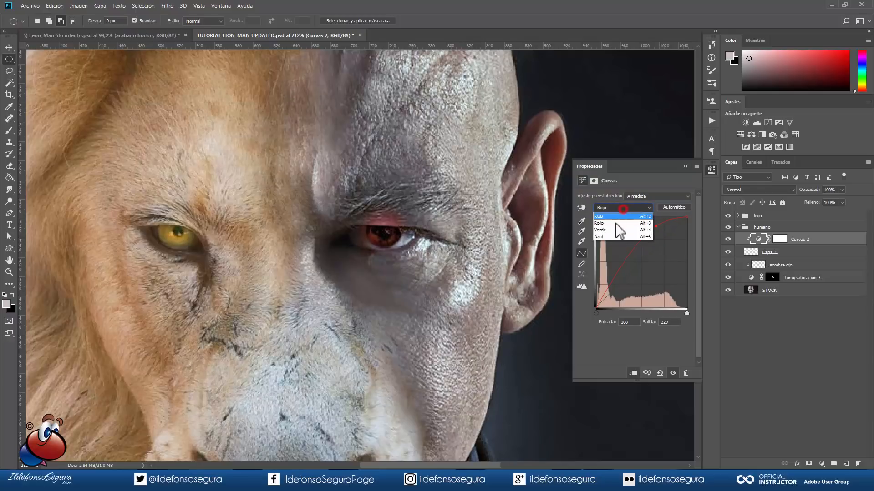
left_click(613, 228)
left_click_drag(632, 249, 629, 257)
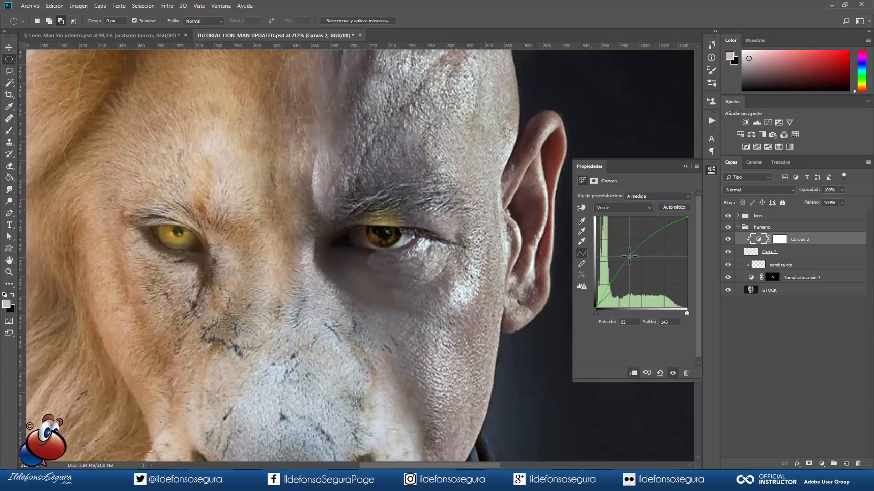
Lower the blue curve of Curvas 2 to input 86, output 31.
left_click(614, 206)
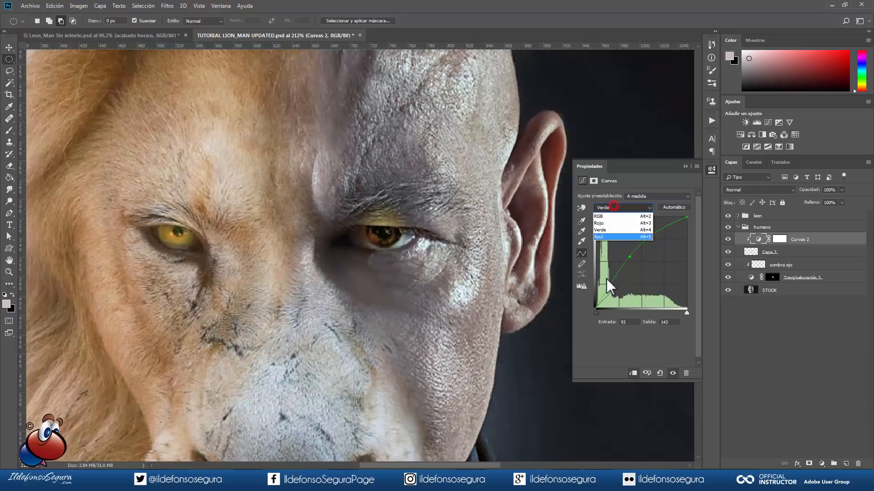
left_click(604, 237)
left_click_drag(621, 283, 625, 290)
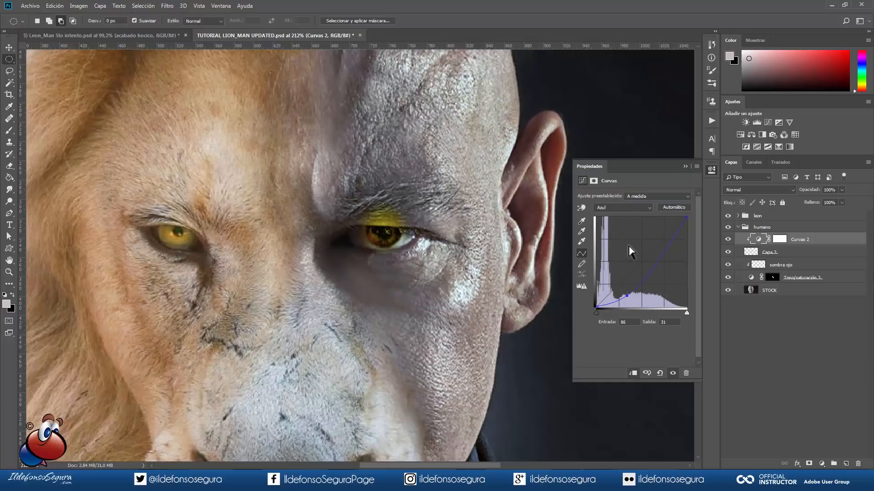
Set the opacity of Curvas 2 to 95% and the blend mode of Capa 3 to Sobreexpos. lineal (Añadir).
key("b")
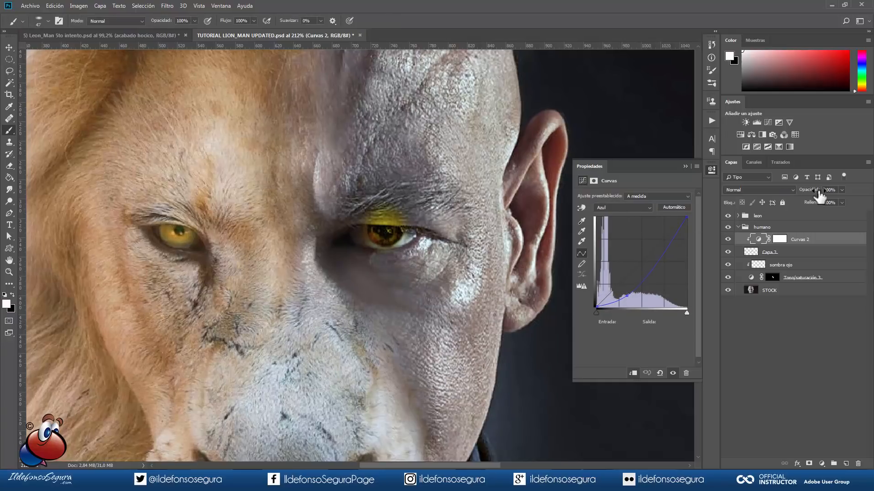
type("95")
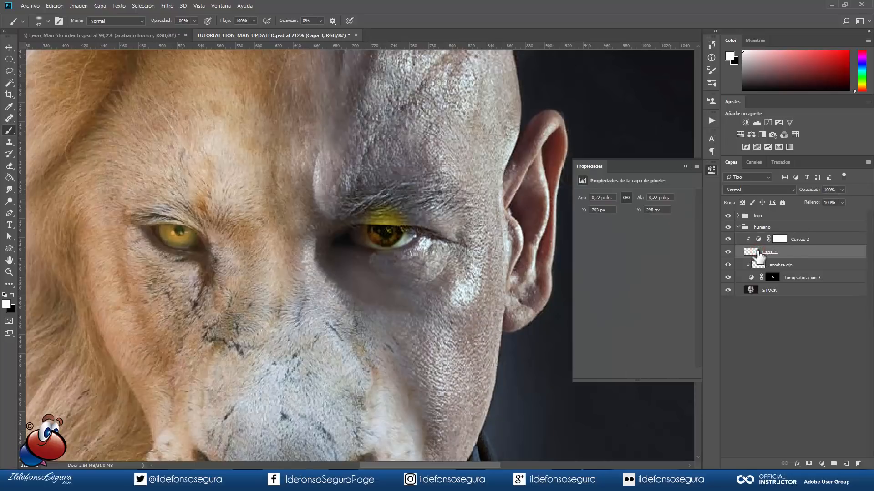
left_click(760, 190)
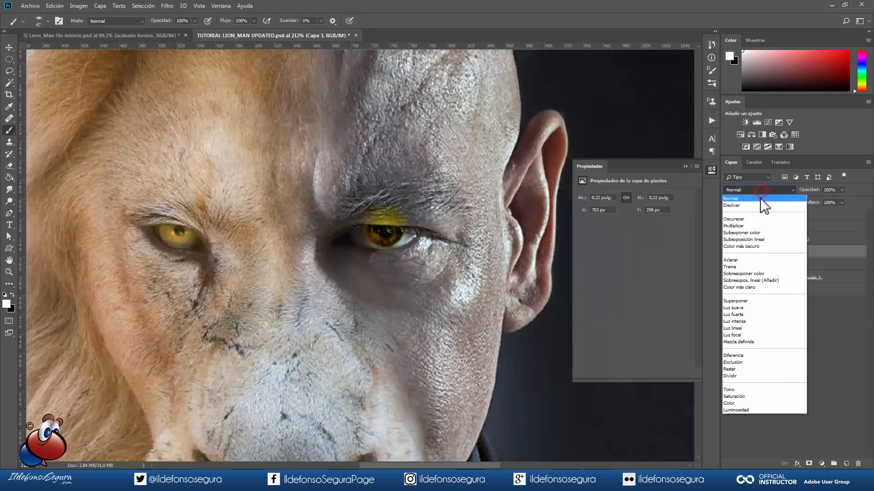
left_click(761, 279)
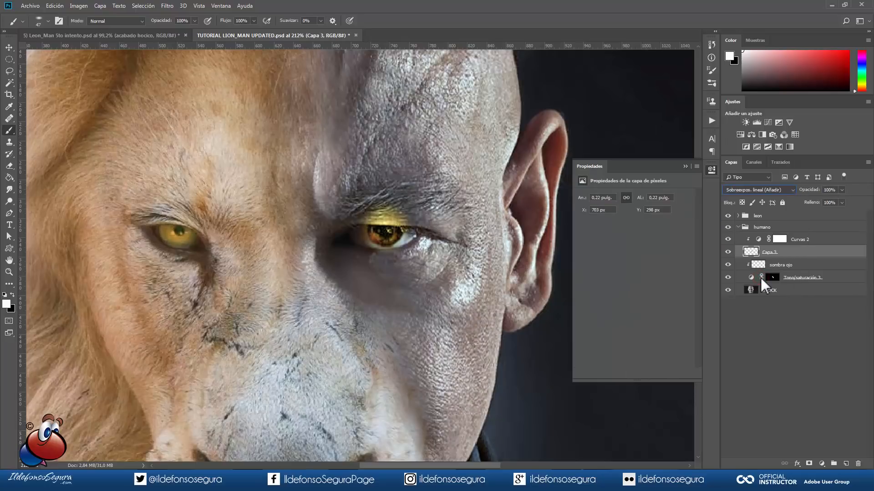
Add a layer mask to Capa 3 and paint it black with a soft round brush over the yellow spill above the man's eye.
left_click(809, 464)
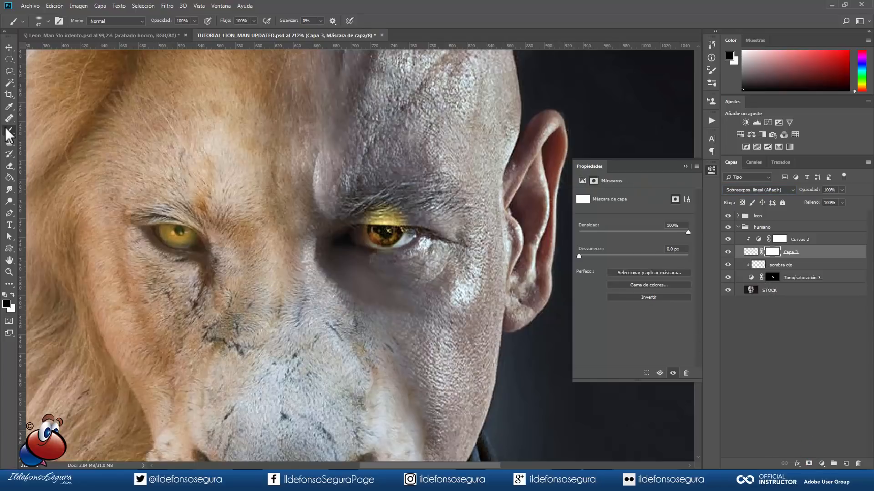
right_click(182, 153)
left_click(216, 176)
right_click(159, 174, "alt")
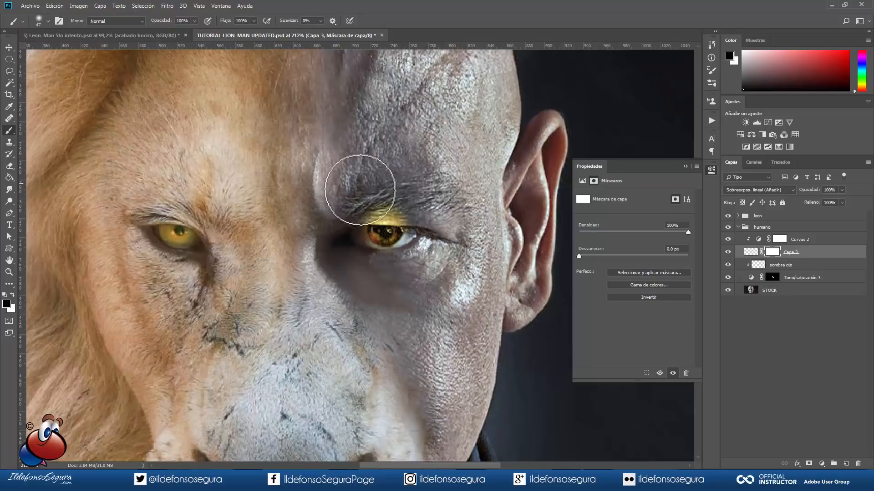
mouse_move(365, 201)
left_mouse_down()
mouse_move(390, 197)
mouse_move(382, 205)
mouse_move(394, 206)
mouse_move(357, 199)
mouse_move(347, 214)
mouse_move(341, 244)
mouse_move(360, 261)
mouse_move(400, 259)
mouse_move(387, 269)
mouse_move(424, 236)
mouse_move(396, 270)
mouse_move(362, 258)
mouse_move(347, 227)
left_mouse_up()
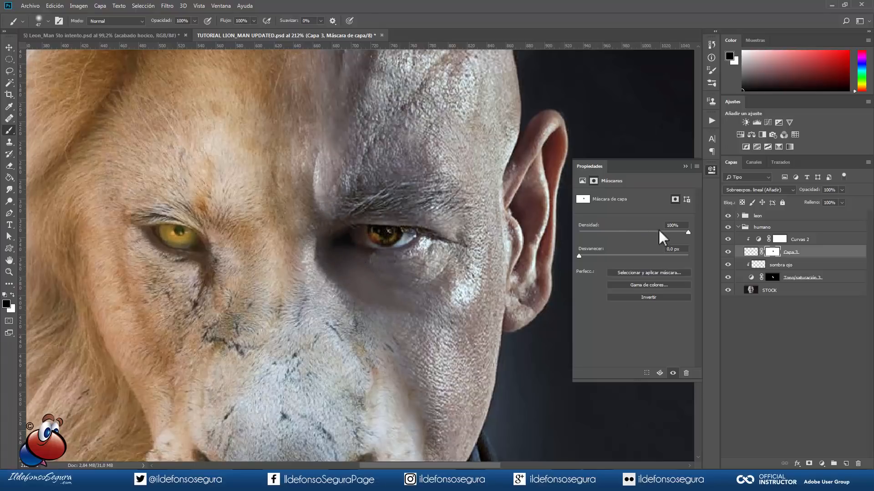
Add a new layer above Curvas 2, make white the foreground colour and flatten the 47 px soft brush tip into a thin horizontal ellipse.
left_click(798, 240)
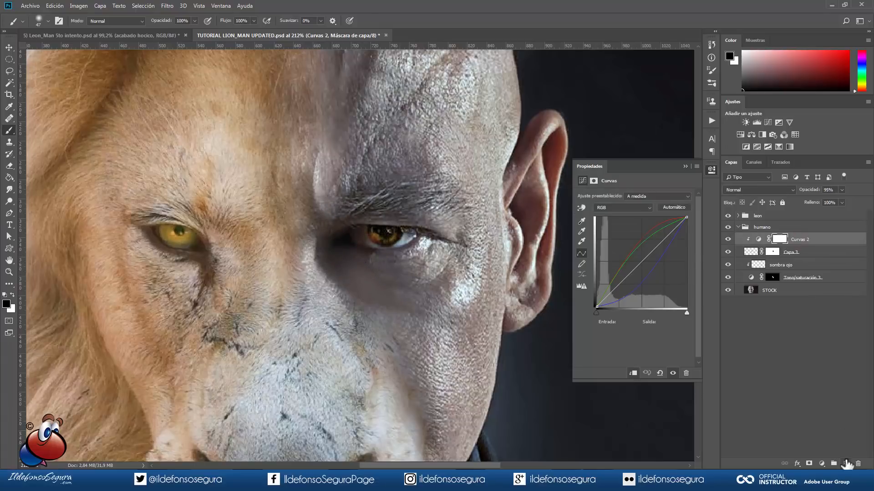
left_click(846, 463)
key("x")
right_click(450, 155)
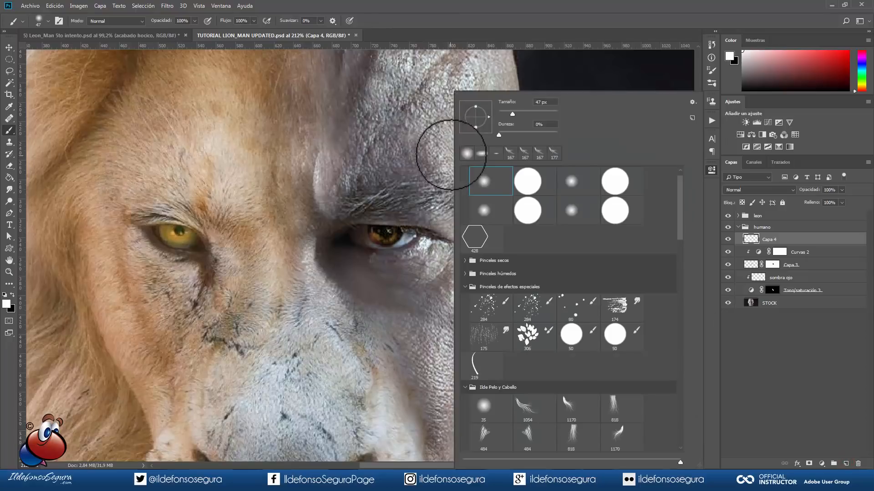
left_click_drag(475, 107, 475, 114)
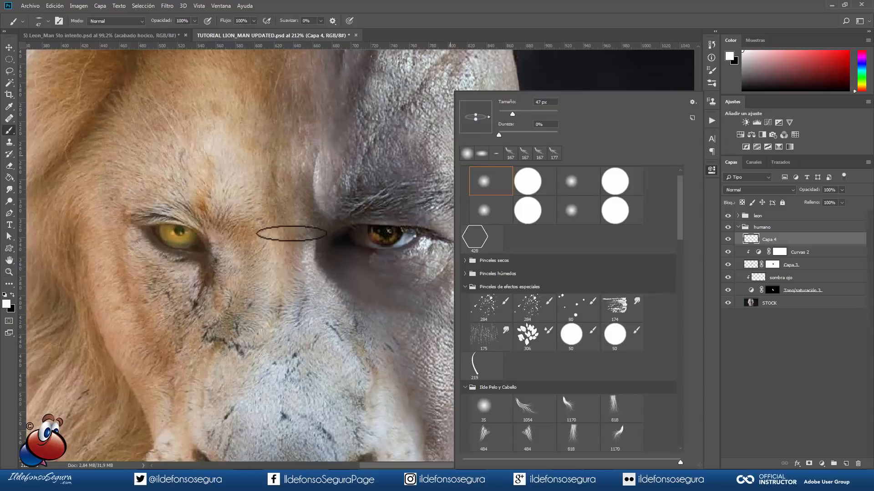
Paint small white catchlights on the man's iris, starting with the flattened brush at 14 px and reshaping its tip between strokes.
right_click(368, 225, "alt")
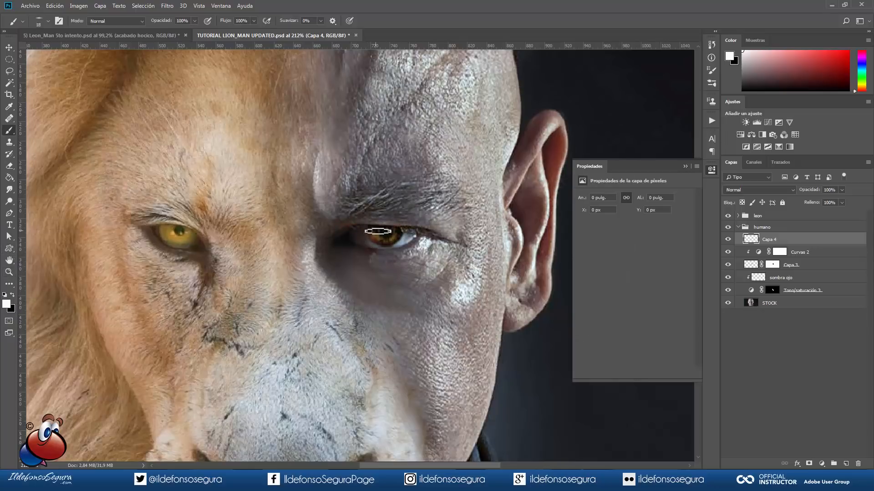
right_click(382, 231, "alt")
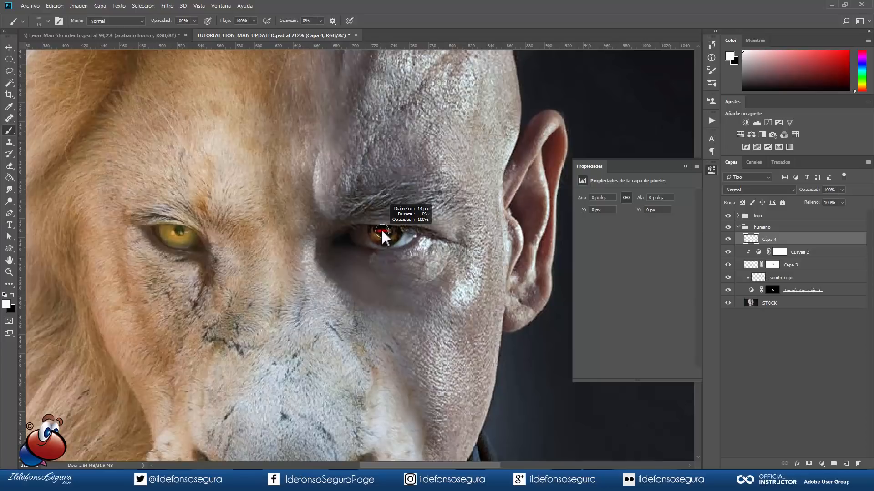
left_click(383, 231)
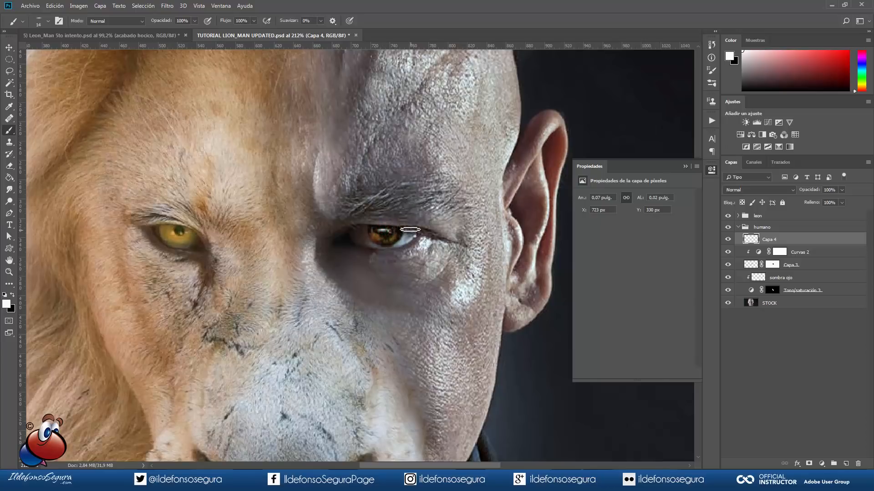
right_click(410, 230)
left_click_drag(435, 122, 434, 130)
left_click_drag(377, 143, 376, 143)
key("ctrl+0")
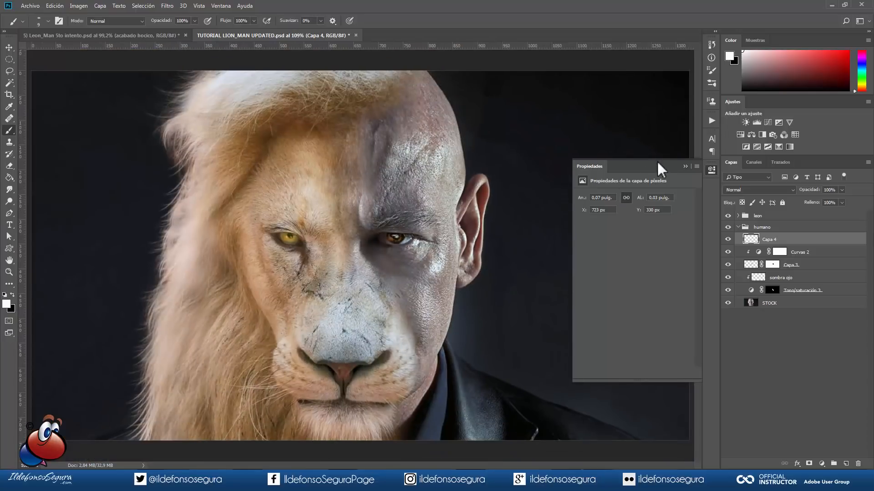
Set the blend mode of Curvas 2 to Sobreexpos. lineal (Añadir).
left_click(685, 166)
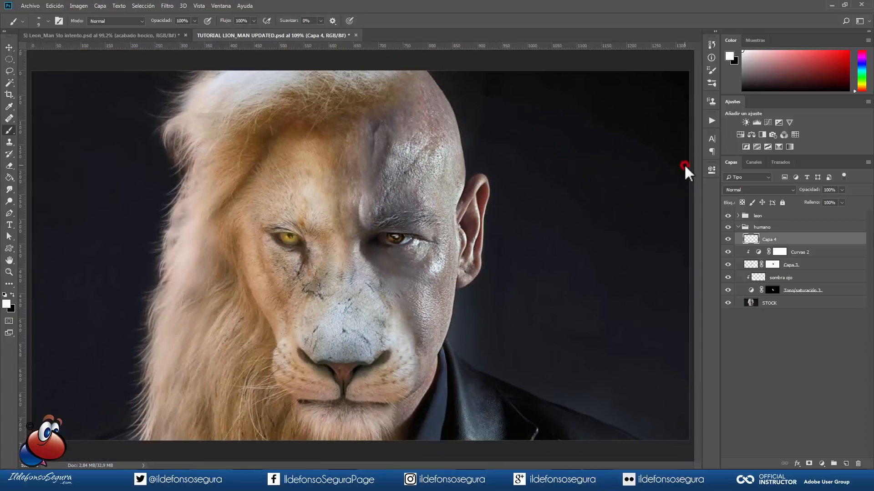
left_click(757, 251)
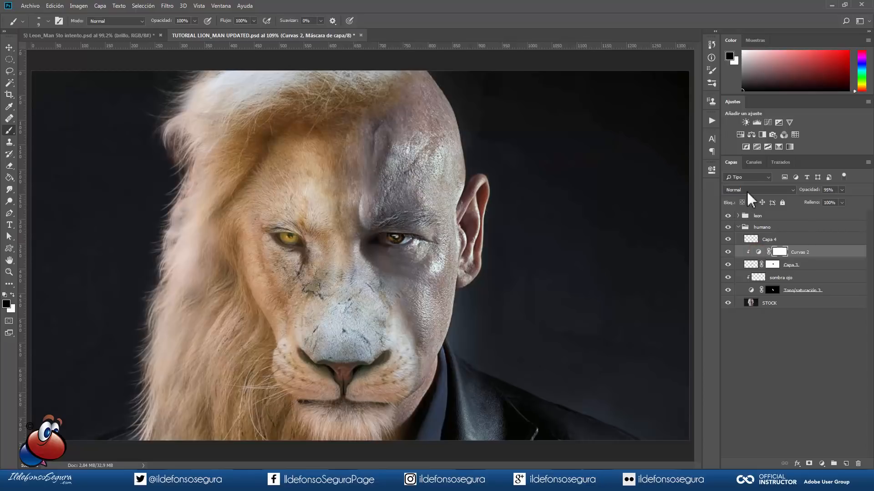
left_click(746, 190)
left_click(763, 278)
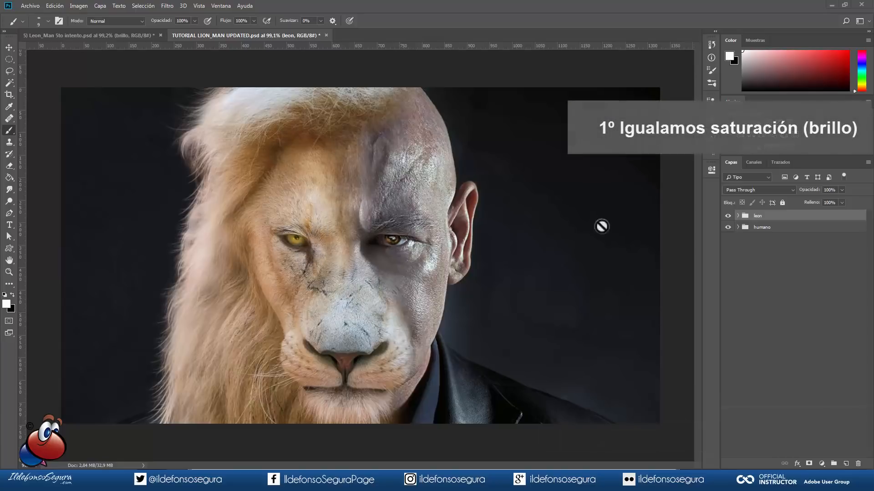
Add a solid colour fill layer in grey 929292 above the leon group and set its blend mode to Color.
left_click(822, 463)
left_click(806, 299)
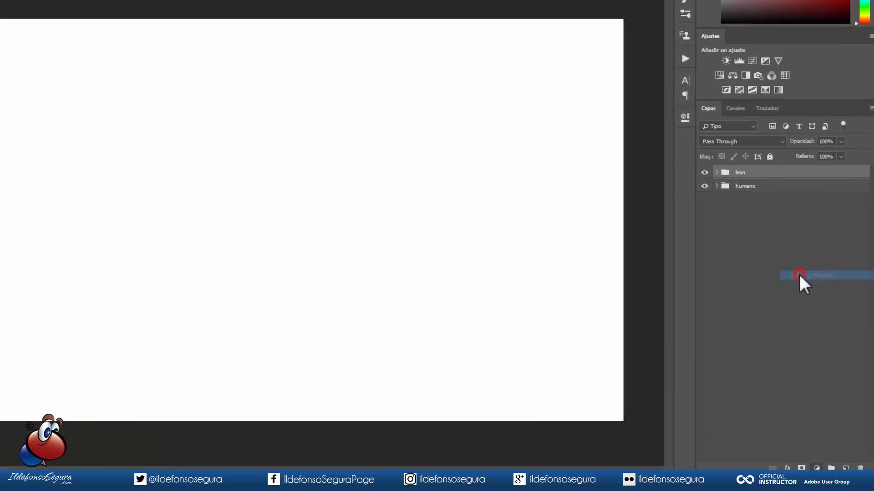
left_click_drag(415, 197, 373, 205)
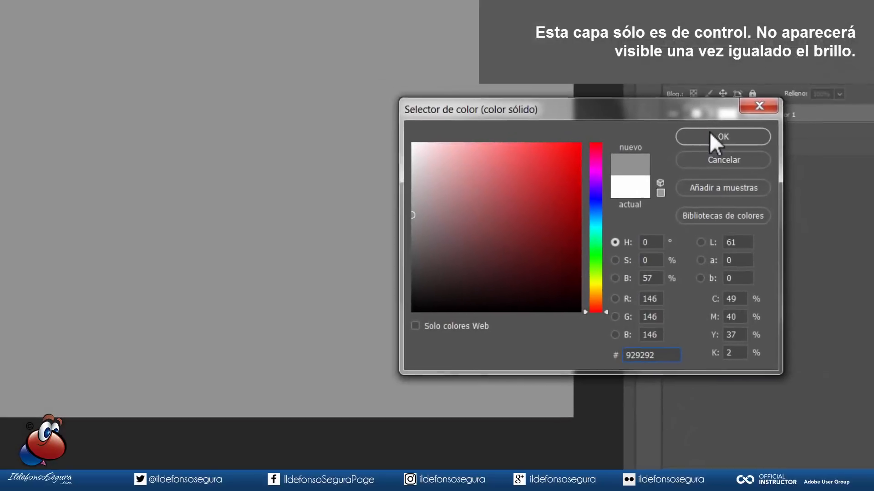
left_click(704, 117)
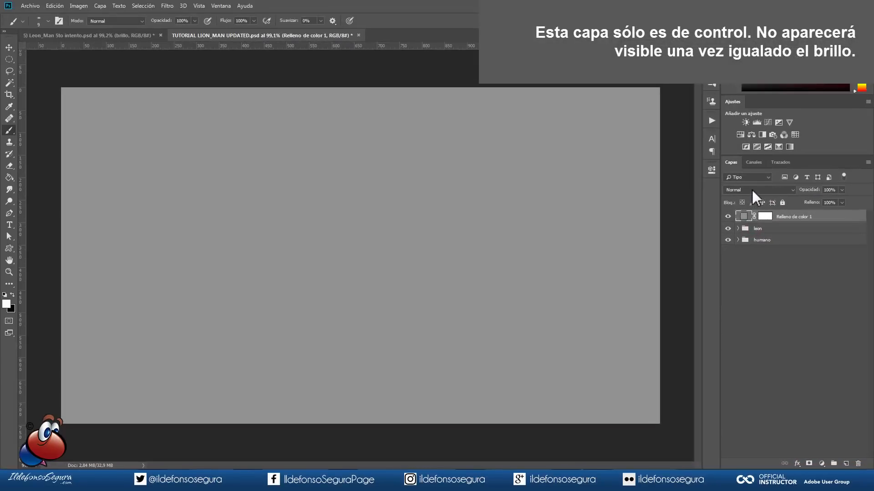
left_click(751, 190)
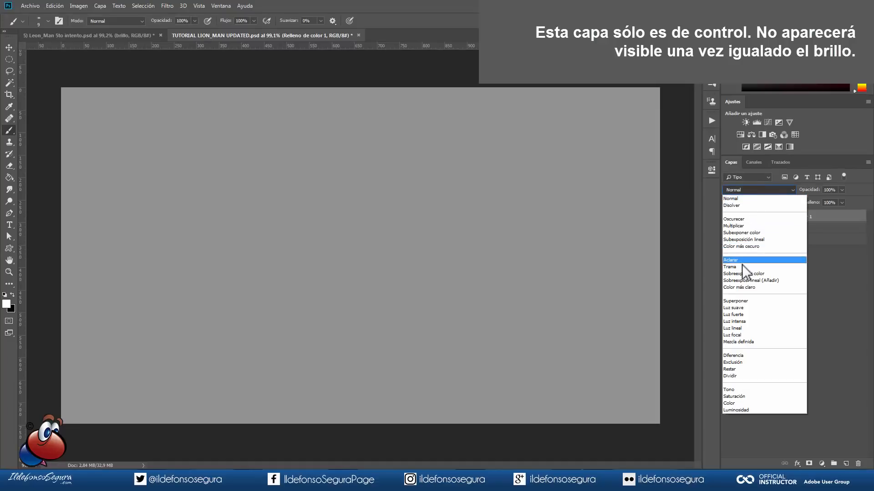
left_click(739, 403)
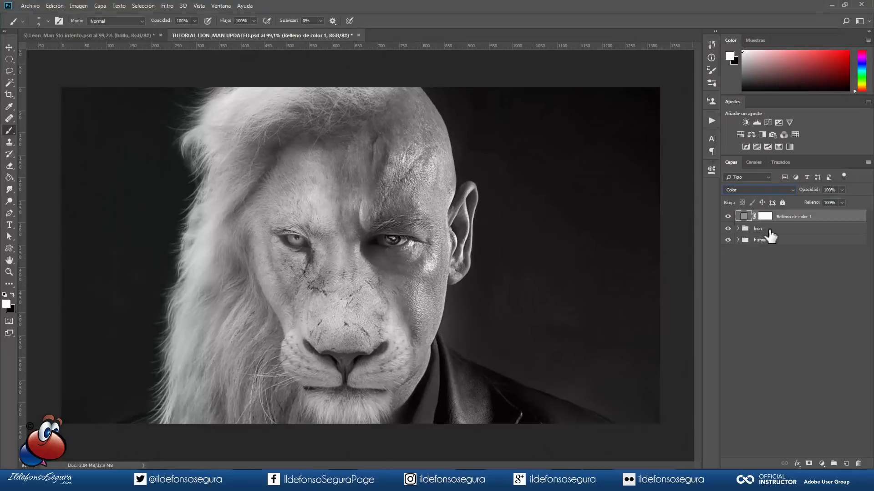
Add a Curves adjustment directly above the leon group and clip it to that group.
left_click(769, 231)
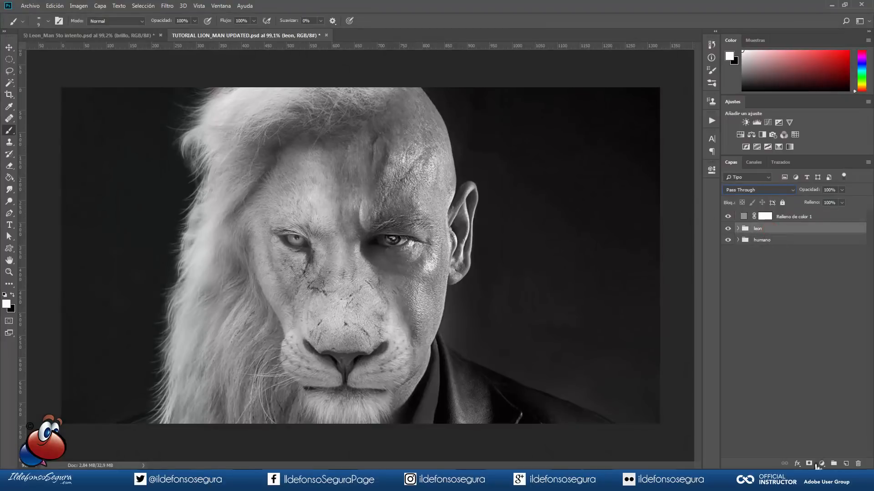
left_click(822, 464)
left_click(820, 347)
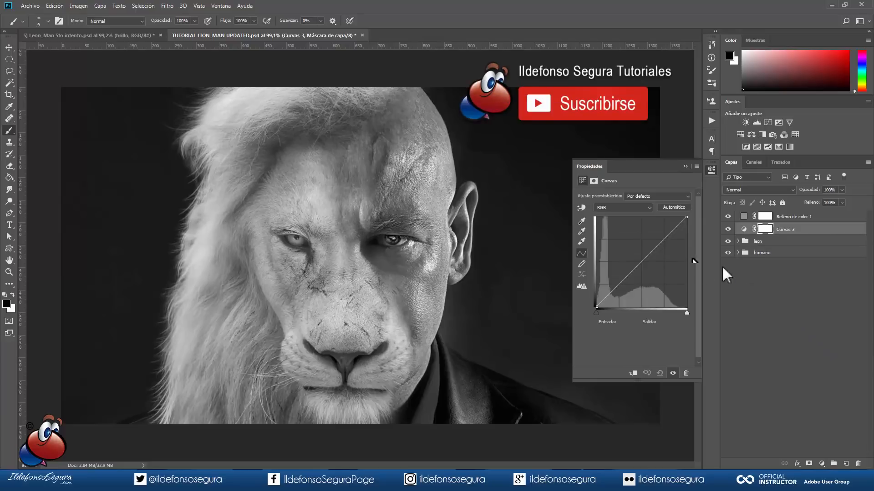
left_click(633, 373)
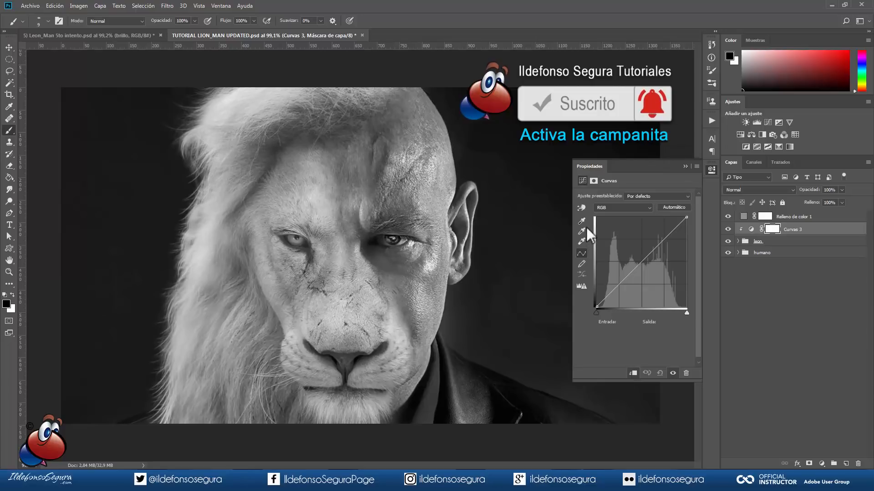
Darken the lion's forehead tones in Curvas 3 with on-image adjustment, bringing the midtone point to input 131, output 89, and hide Relleno de color 1.
left_click(581, 208)
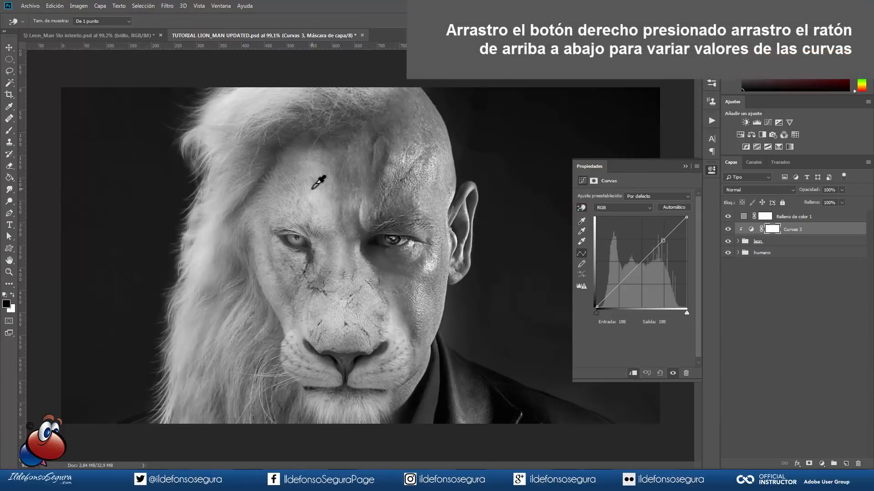
left_click_drag(313, 186, 320, 203)
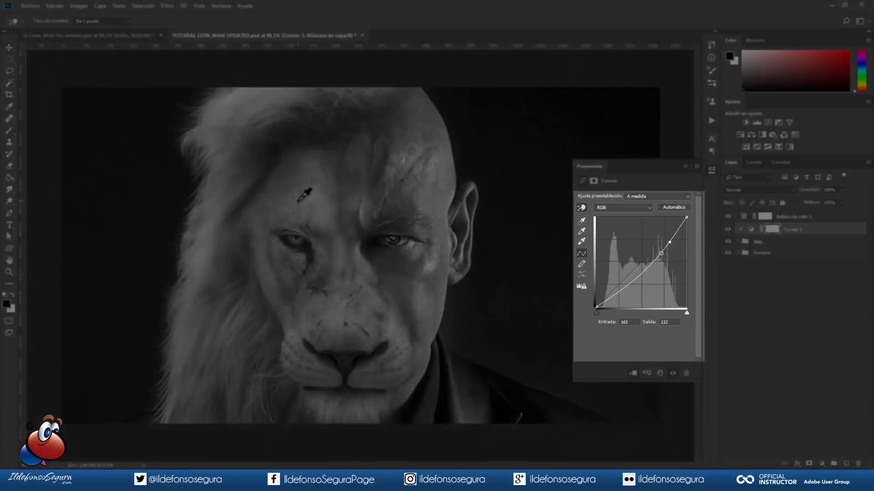
left_click_drag(299, 202, 304, 205)
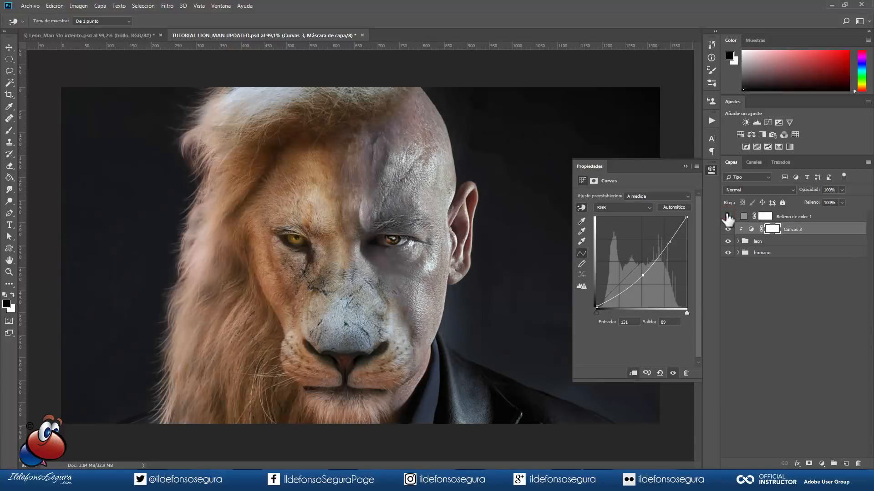
left_click(684, 165)
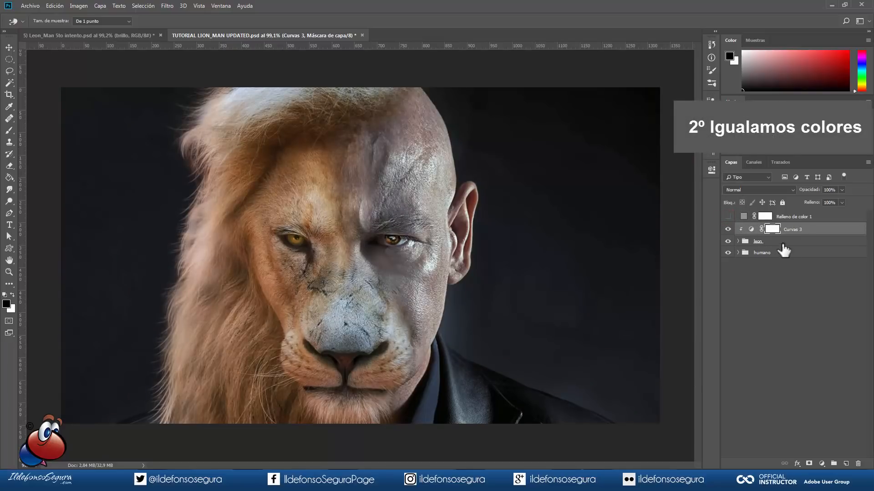
Add a solid colour fill layer in grey 808080 above Curvas 3 and set its blend mode to Luminosidad.
left_click(823, 463)
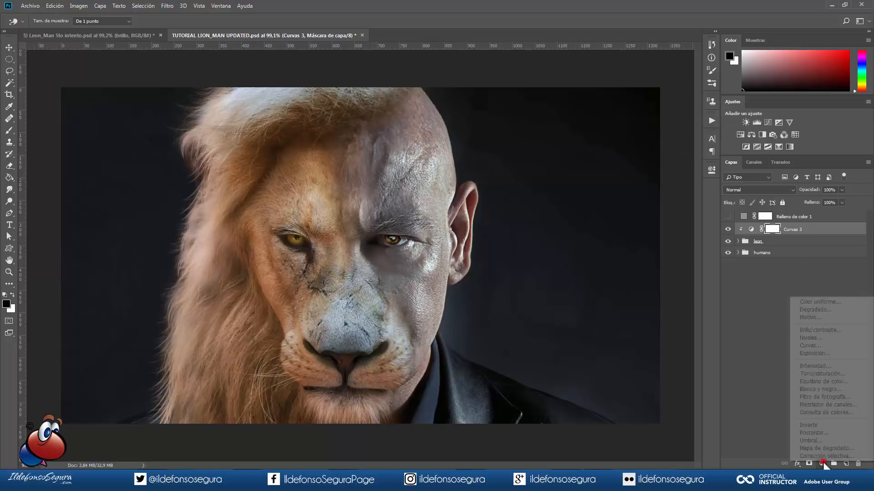
left_click(809, 302)
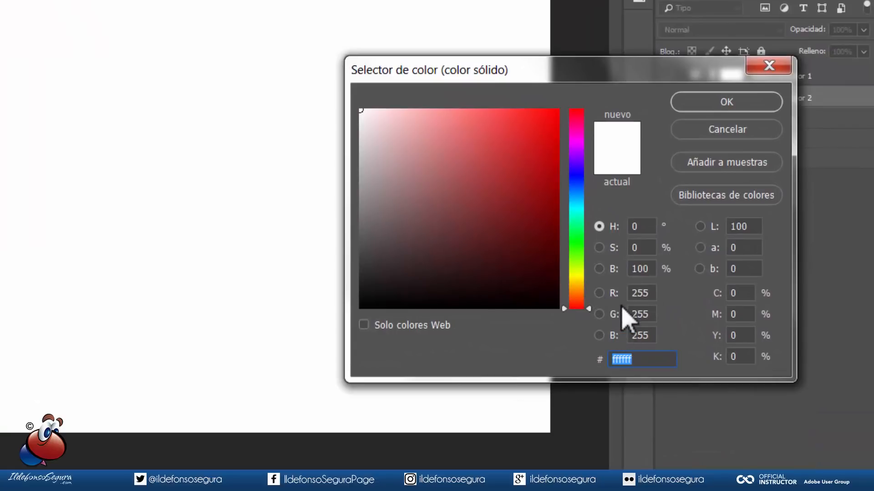
type("80808")
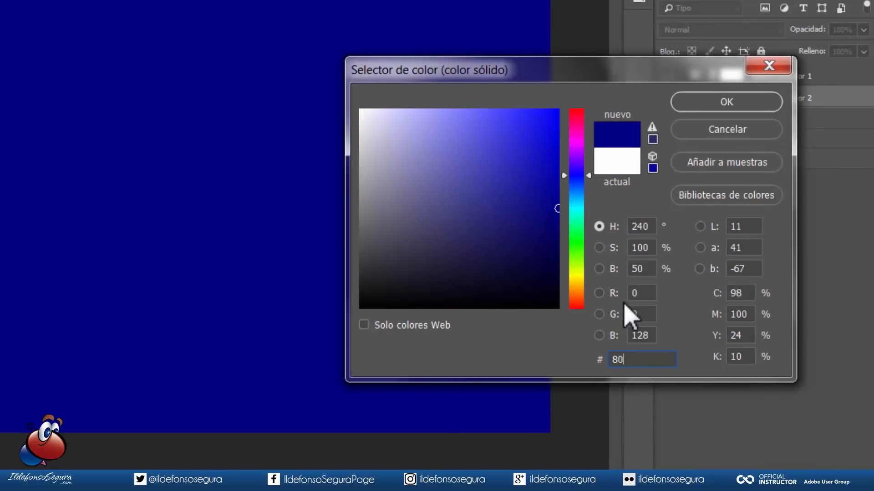
type("0")
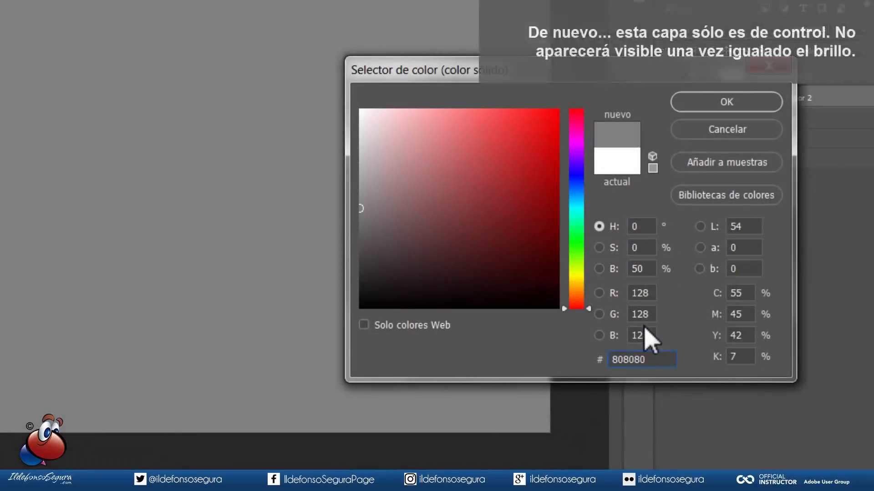
left_click(743, 101)
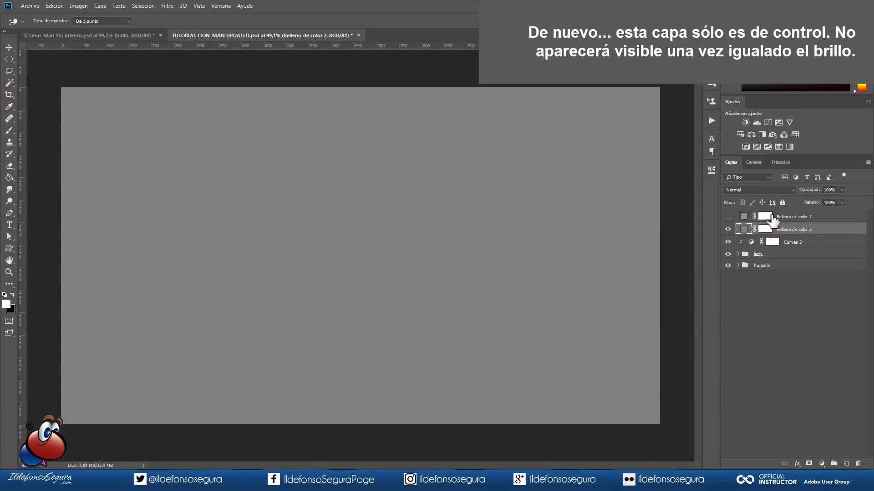
left_click(770, 172)
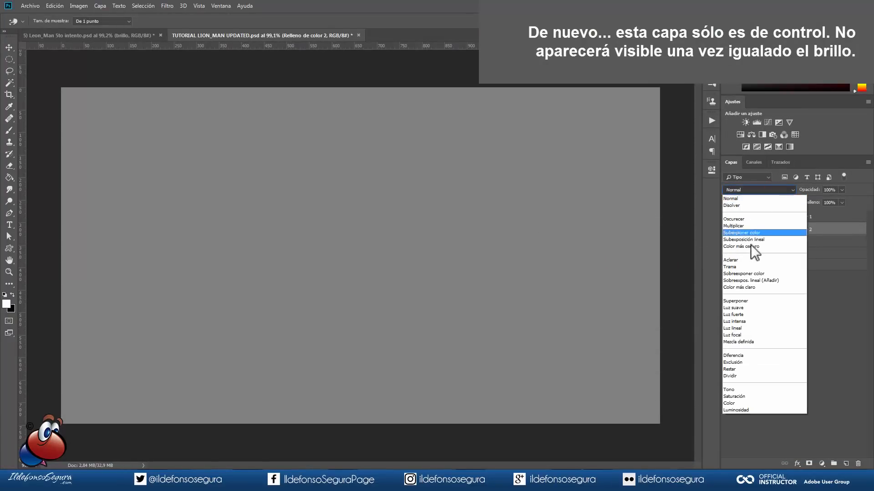
left_click(743, 409)
left_click(615, 379)
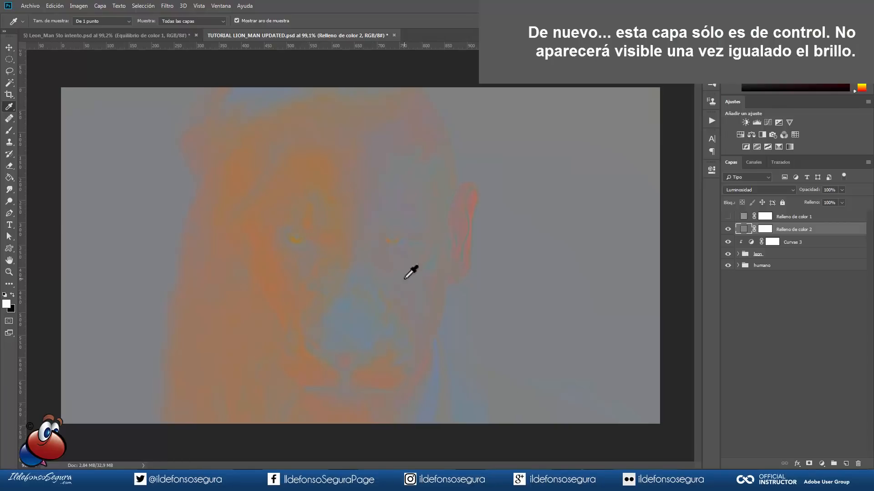
Add an Equilibrio de color adjustment layer directly above Curvas 3.
left_click(793, 243)
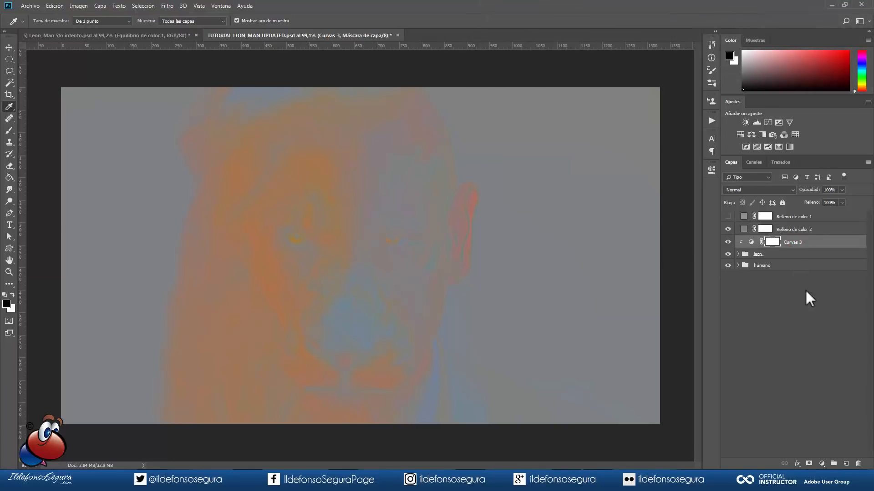
left_click(822, 463)
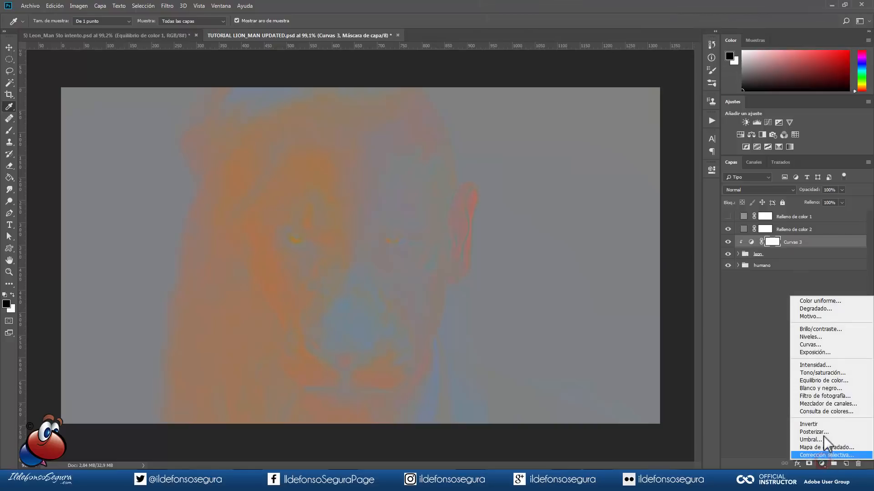
left_click(823, 384)
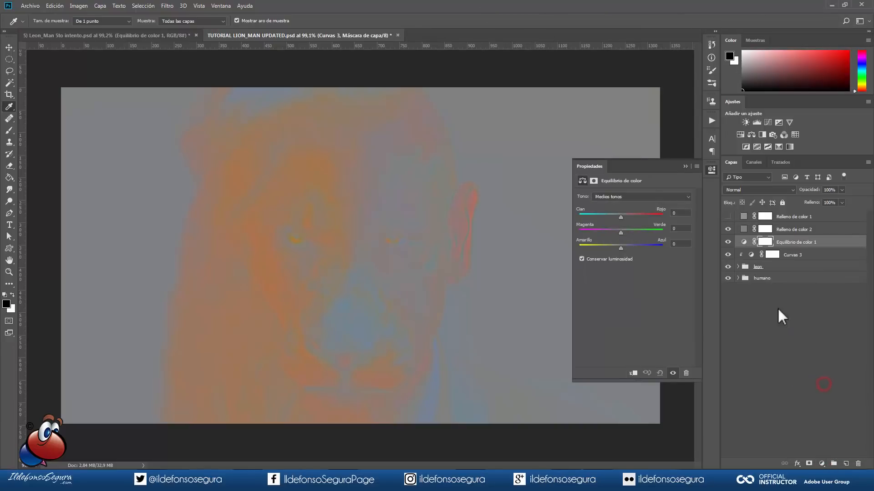
Clip Equilibrio de color 1 to the leon group and set its midtones to cyan-red -24, magenta-green -29 and yellow-blue +13.
left_click(634, 374)
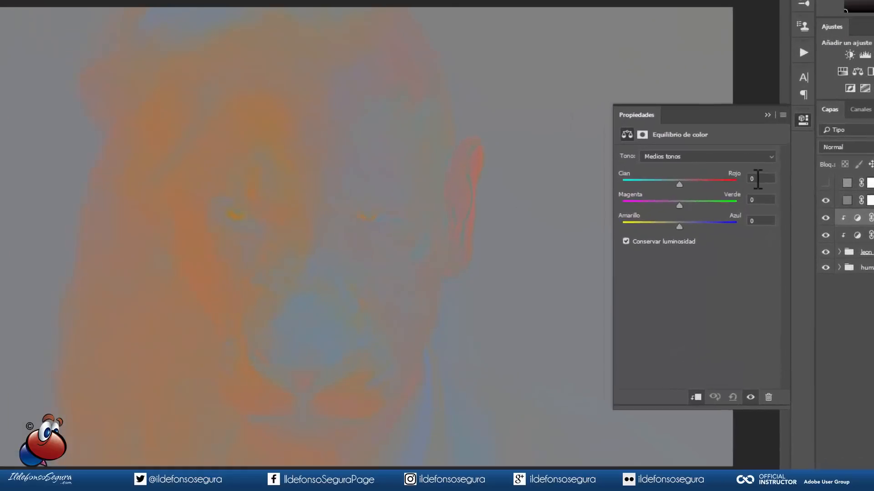
left_click(680, 213)
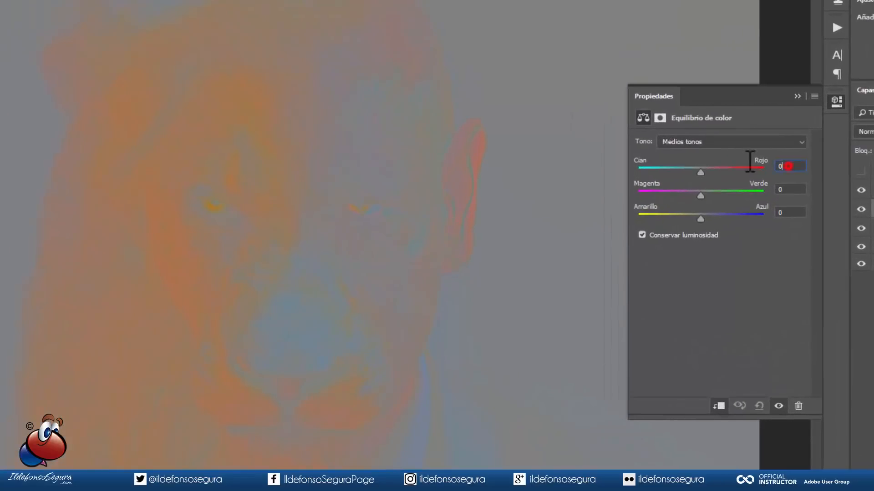
type("-24")
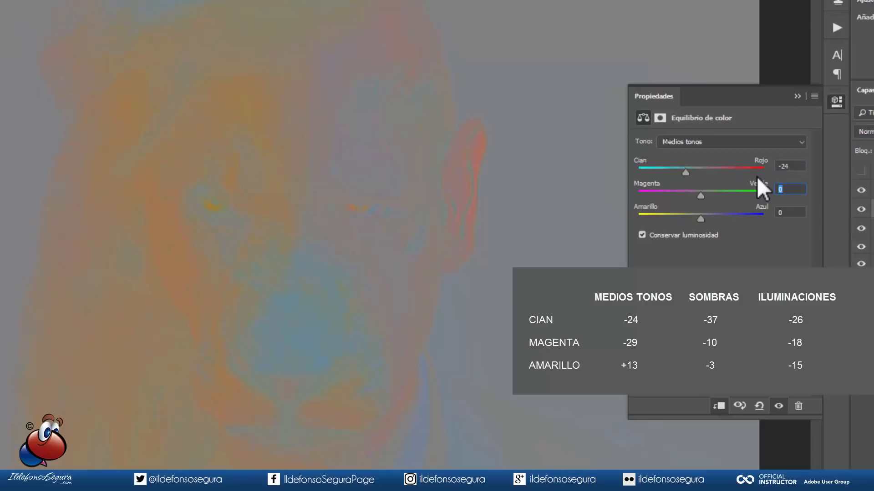
type("-29")
key("Tab")
type("13")
Set the color balance shadows (Sombras) to cyan-red -37, magenta-green -10 and yellow-blue -3.
left_click(747, 141)
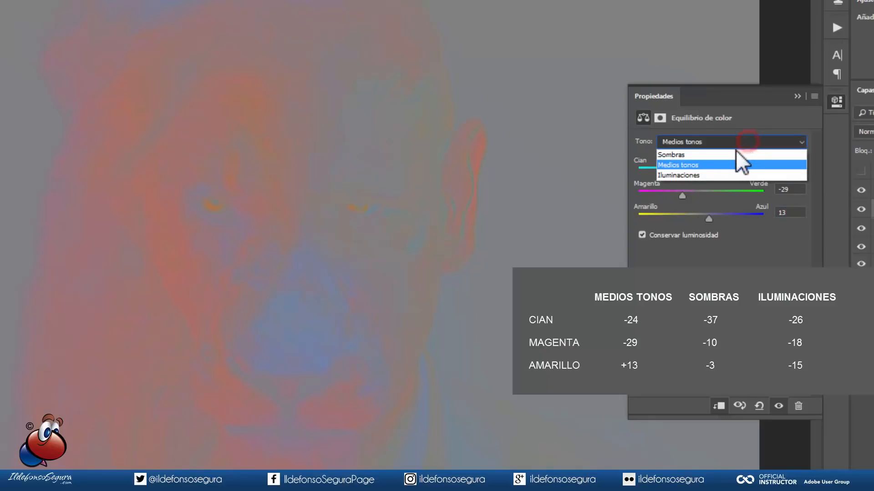
left_click(731, 155)
left_click(789, 166)
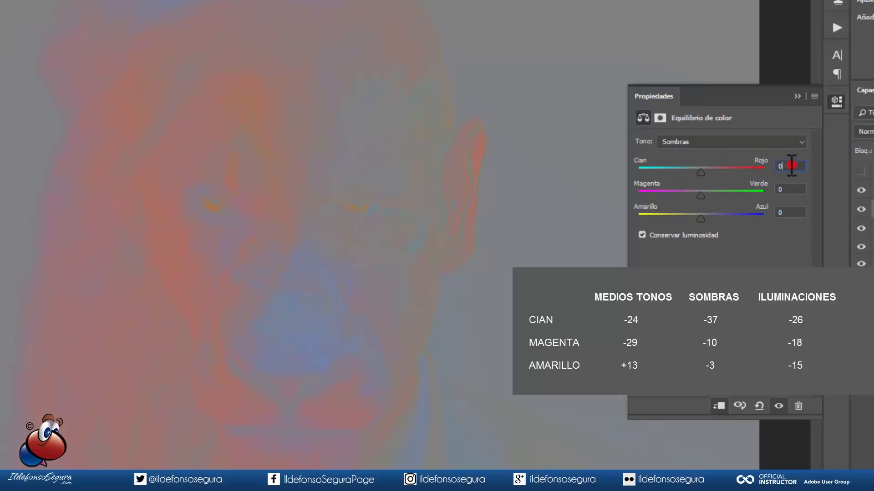
type("-37")
key("Tab")
type("-10")
key("Tab")
type("-3")
Set the color balance highlights (Iluminaciones) to cyan-red -26, magenta-green -18 and yellow-blue -15, and collapse the adjustment's properties.
left_click(751, 143)
left_click(732, 177)
left_click(795, 166)
type("-26")
key("Tab")
type("-18")
key("Tab")
type("-15")
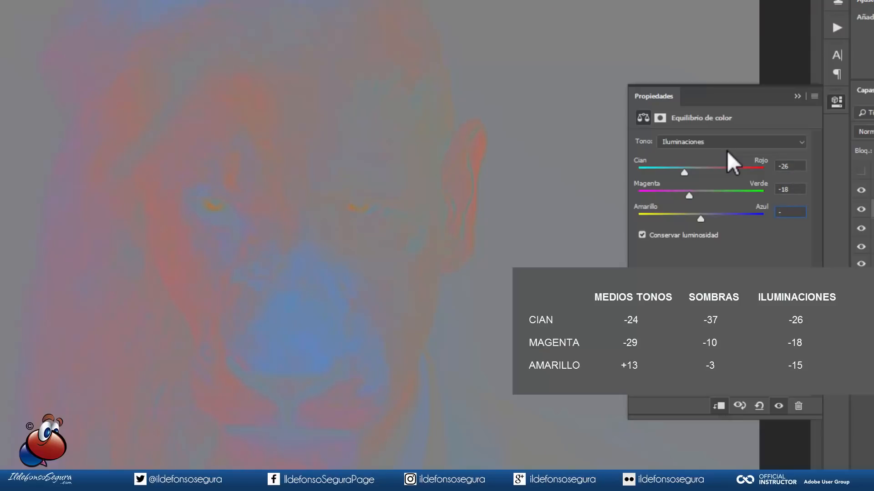
left_click(797, 96)
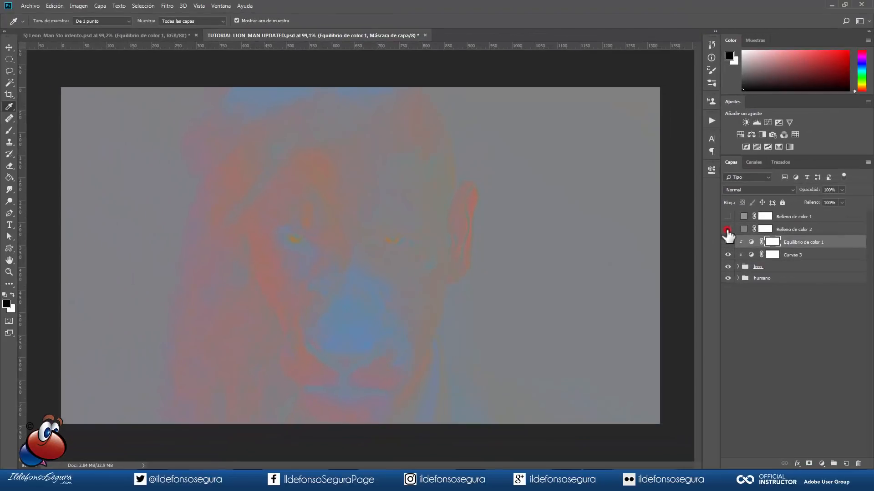
Hide the grey control layer Relleno de color 2, comparing the composite with and without it.
left_click(727, 230)
left_click(727, 230)
left_click(728, 230)
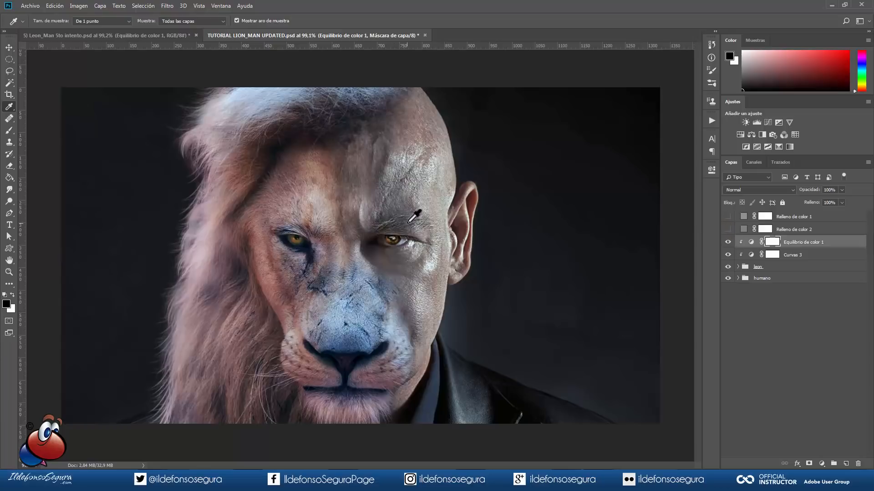
Add a Tono/saturación adjustment above Equilibrio de color 1, clip it to the lion, set saturation to -52, and compare before and after.
left_click(751, 242)
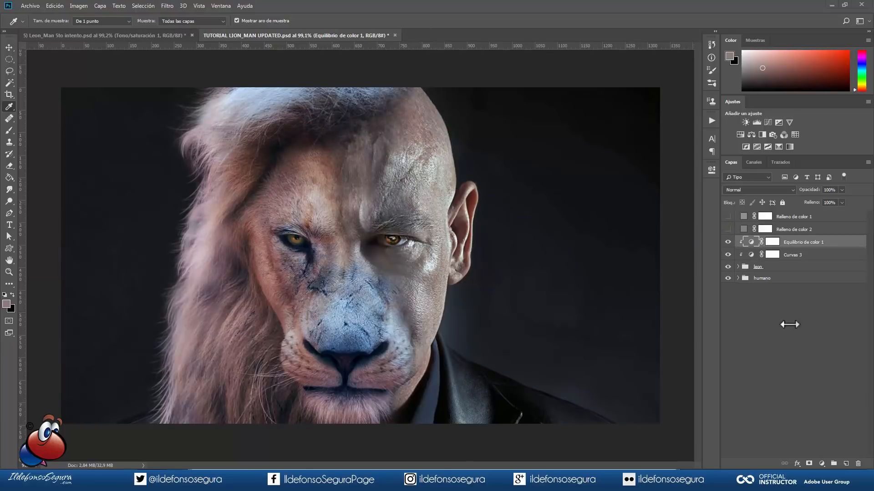
left_click(821, 463)
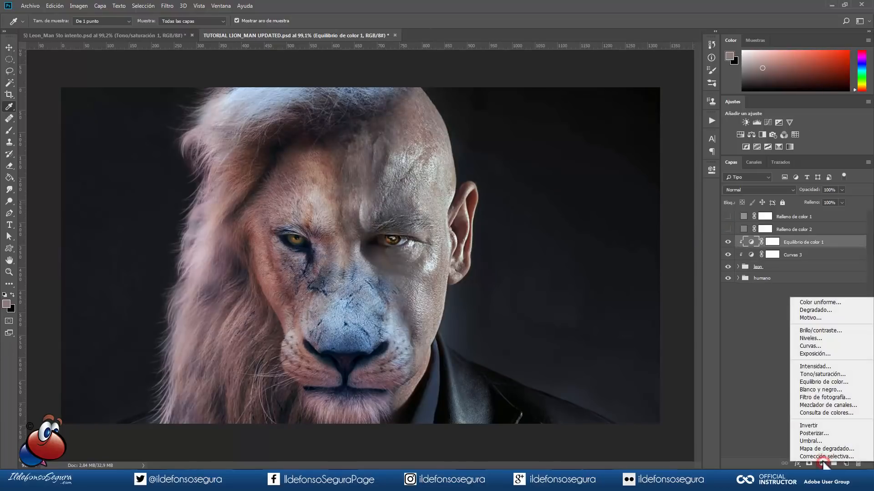
left_click(822, 377)
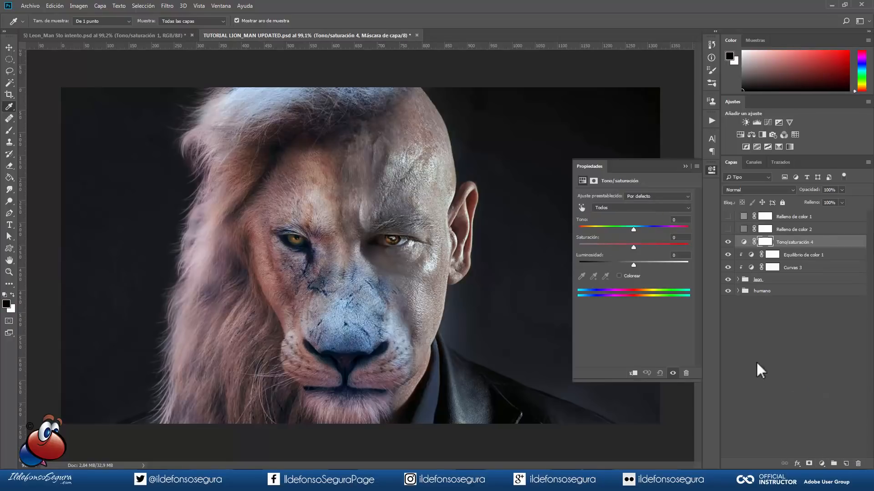
left_click(633, 374)
left_click_drag(634, 247, 619, 249)
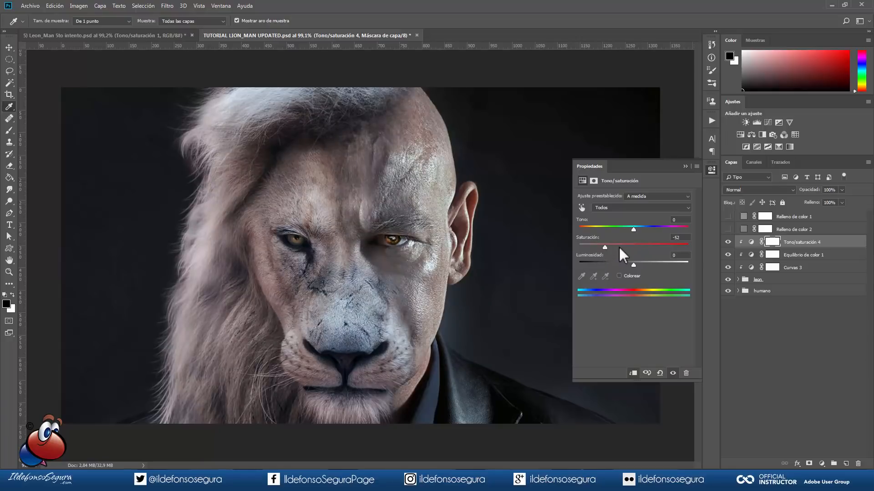
left_click(672, 373)
left_click(673, 373)
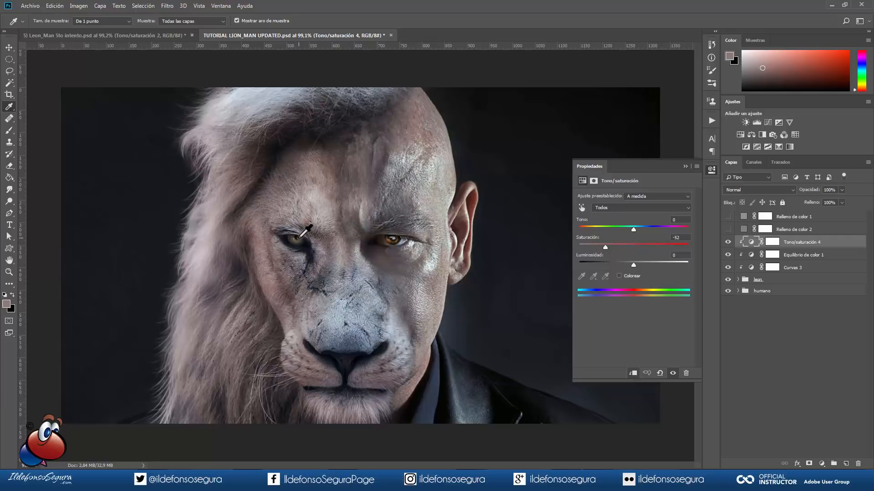
Paint black over the lion's eye on the Tono/saturación 4 mask to restore the eye's yellow colour.
left_click(11, 132)
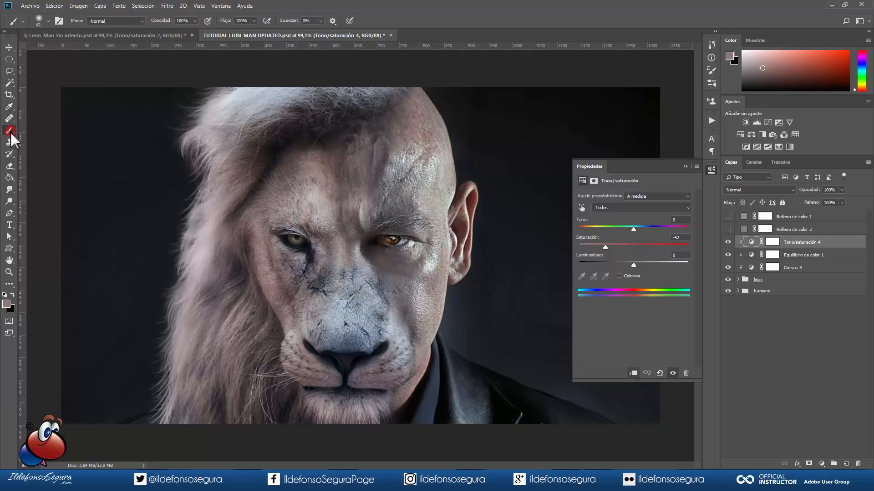
left_click(772, 246)
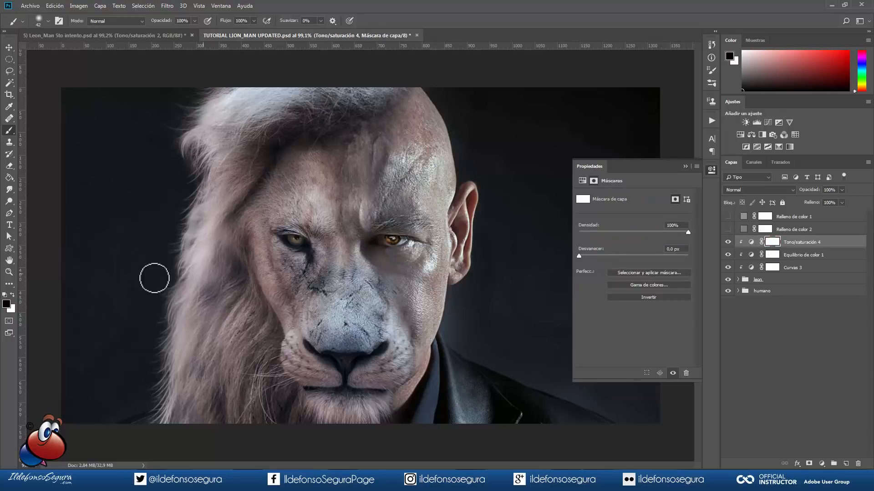
left_click_drag(297, 239, 296, 239)
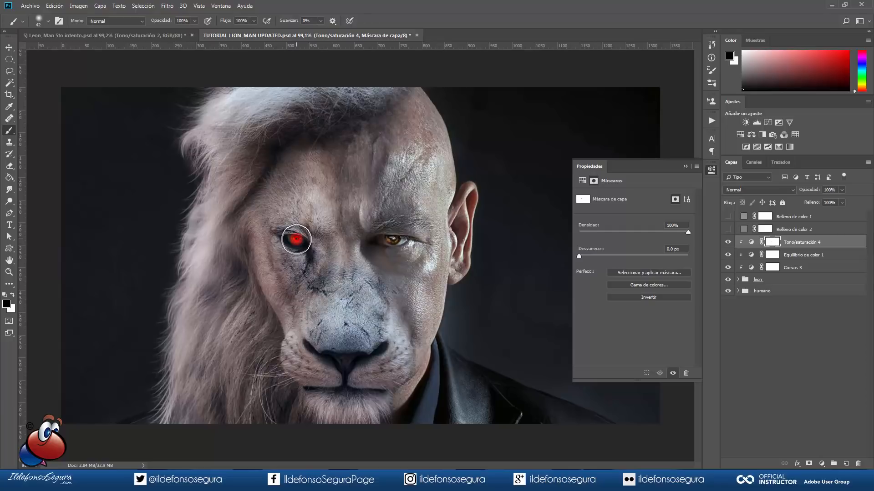
key("ctrl+z")
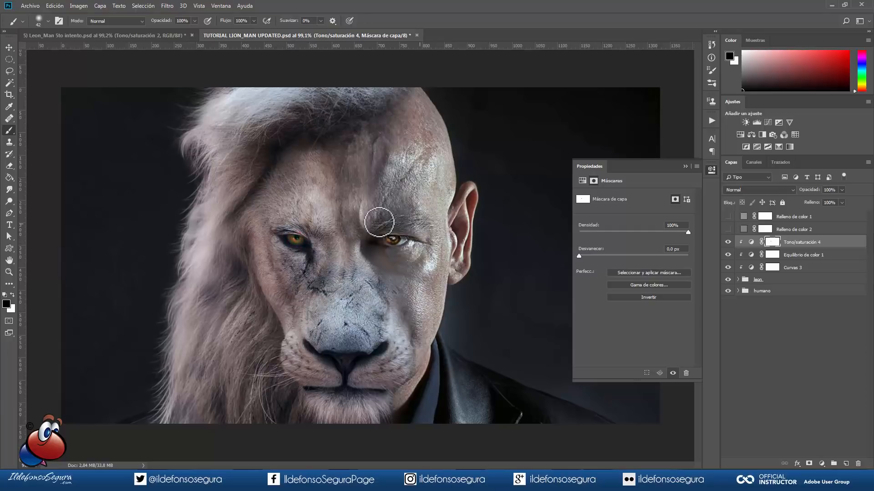
left_click(683, 166)
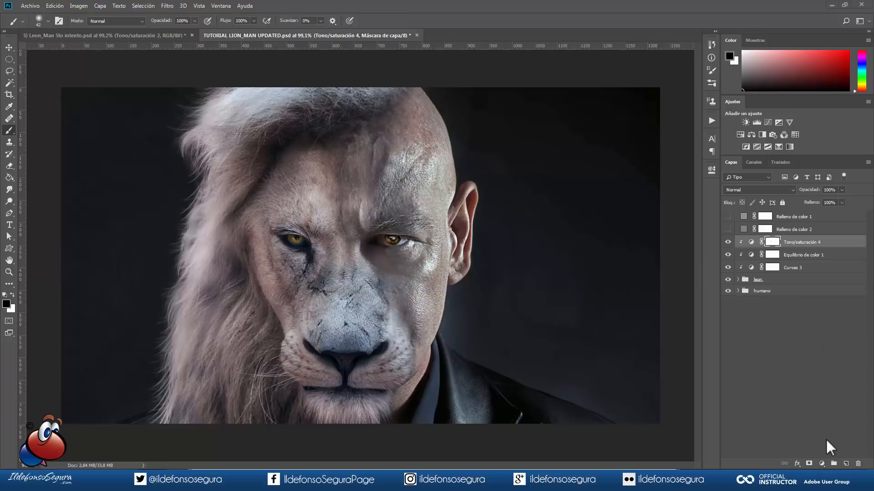
Add a second clipped Tono/saturación adjustment above Tono/saturación 4 and target its blues (Azules) by sampling the lion's nose.
left_click(822, 463)
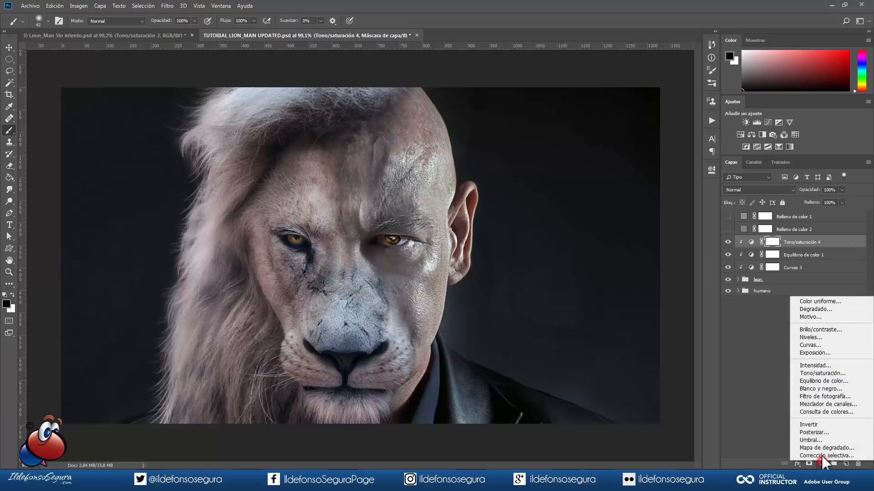
left_click(818, 373)
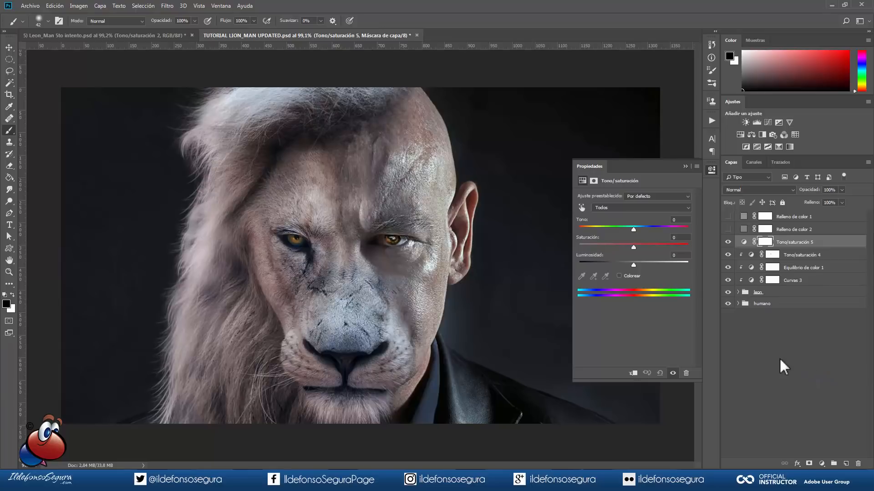
left_click(635, 373)
left_click(581, 208)
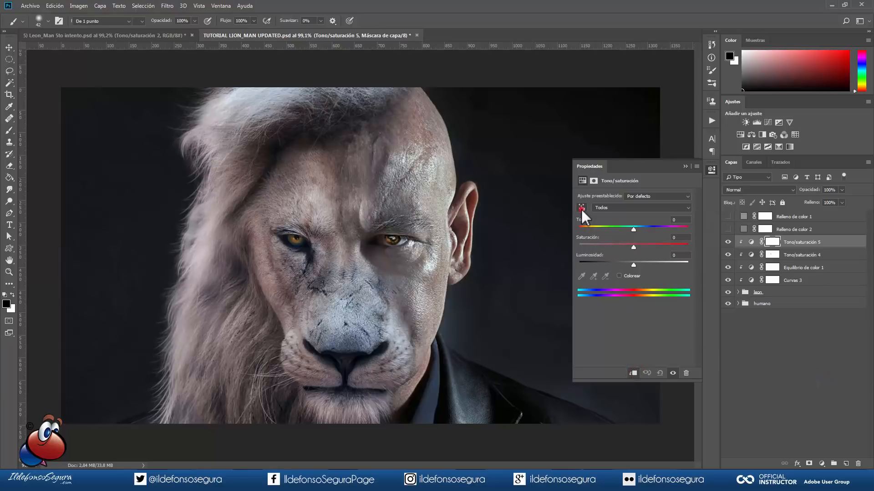
left_click(352, 333)
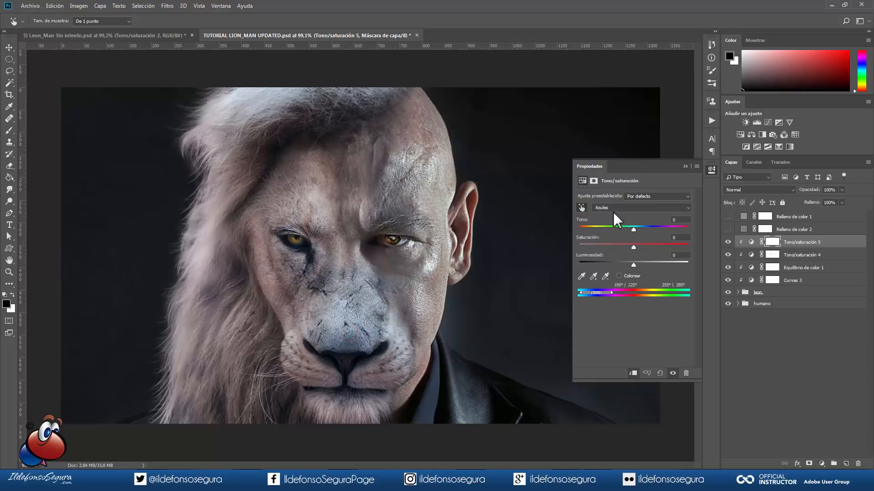
Boost the blues' saturation to +82 as a guide and adjust the affected colour range to 132°/176° and 244°\273°.
left_click_drag(633, 247, 678, 248)
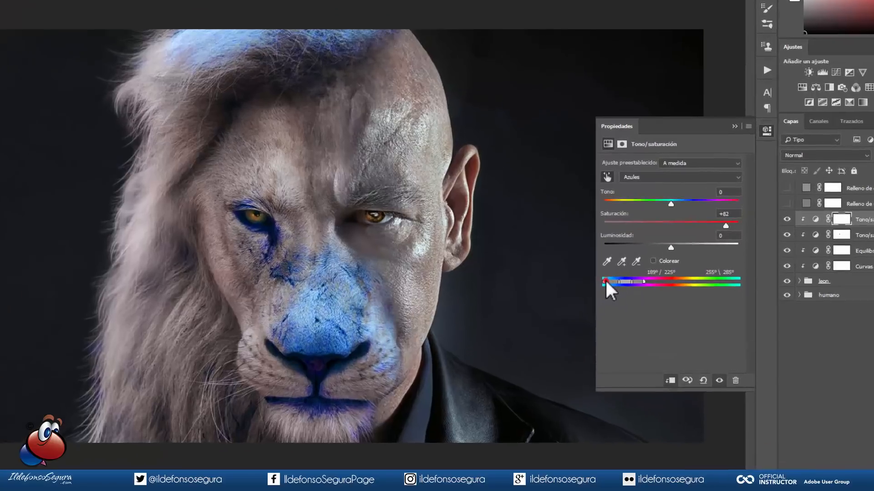
left_click_drag(592, 293, 588, 294)
left_click_drag(648, 262, 616, 263)
left_click_drag(826, 263, 813, 262)
left_click_drag(661, 262, 642, 263)
left_click_drag(826, 263, 802, 262)
left_click_drag(684, 262, 710, 262)
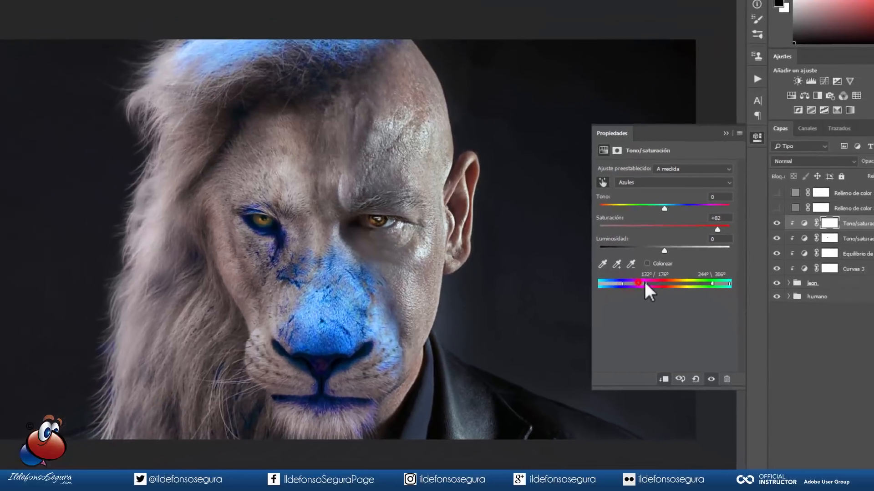
left_click_drag(644, 283, 633, 283)
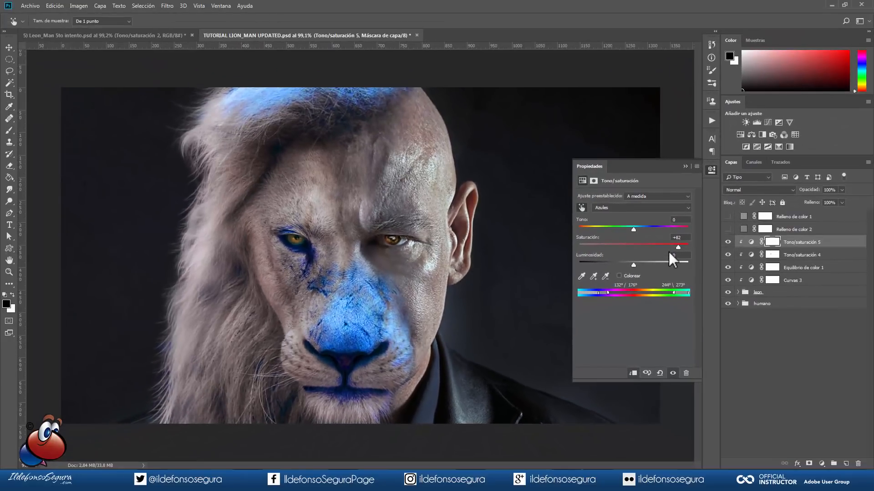
Set the blues' saturation to -41 and luminosity to -25, and shift their hue slightly.
left_click_drag(676, 247, 621, 248)
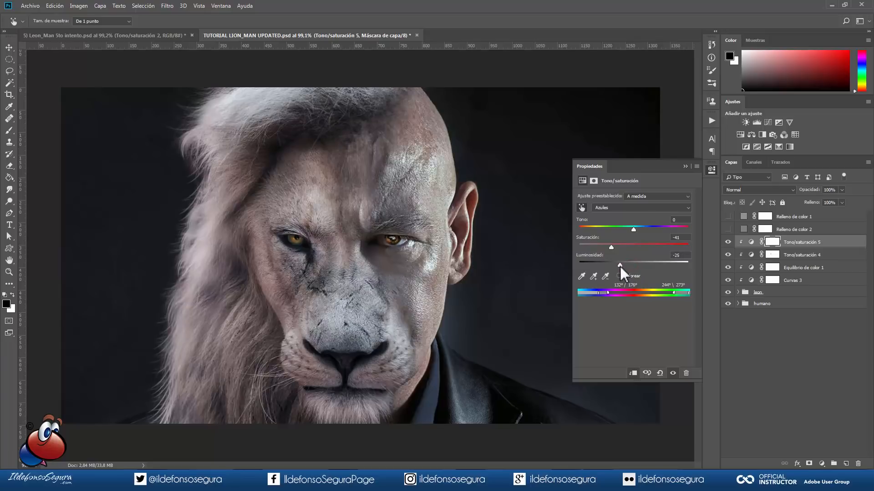
left_click_drag(644, 230, 644, 229)
left_click(684, 166)
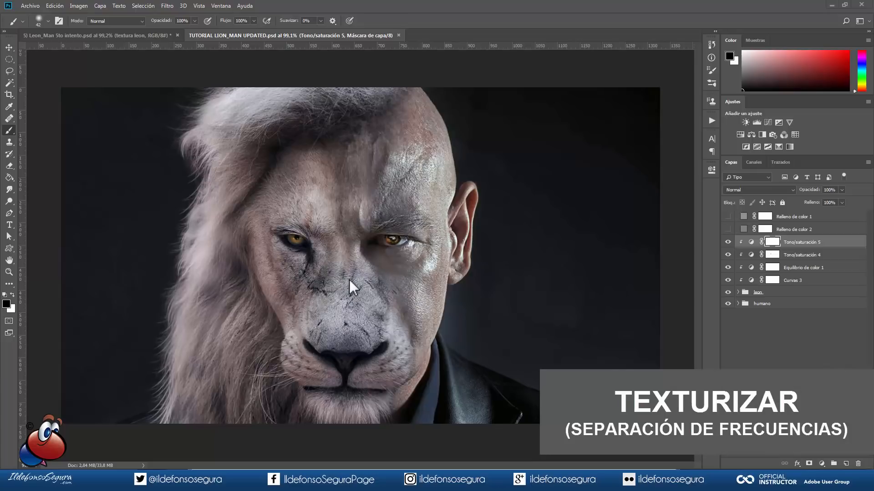
Duplicate the masked lion-head-3 copia layer in the leon group and move lion-head-3 copia directly above Tono/saturación 5.
scroll(351, 278, "up", 5)
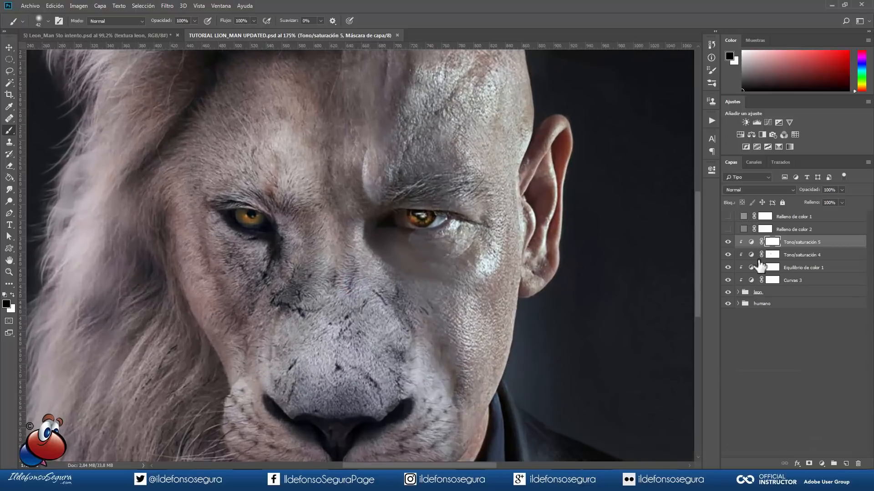
left_click(738, 292)
left_click(752, 342)
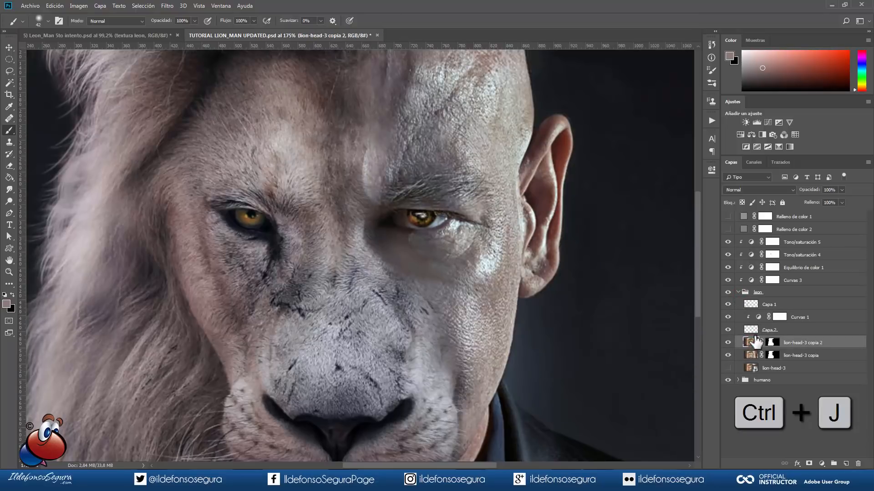
key("ctrl+j")
left_click_drag(748, 323, 750, 236)
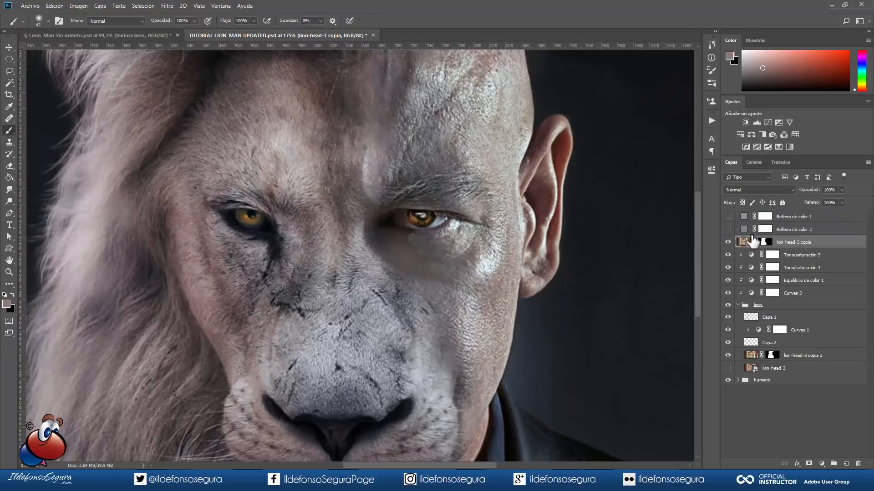
Delete the layer mask from lion-head-3 copia and collapse the leon group.
right_click(766, 249)
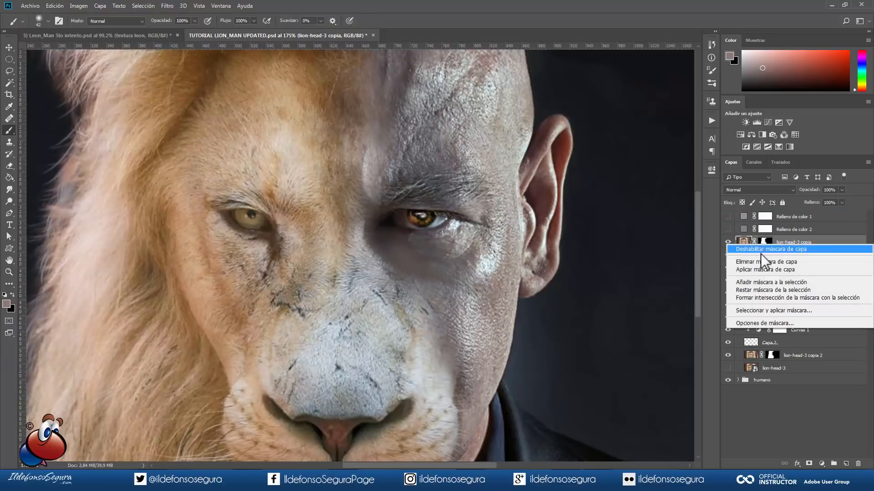
left_click(758, 262)
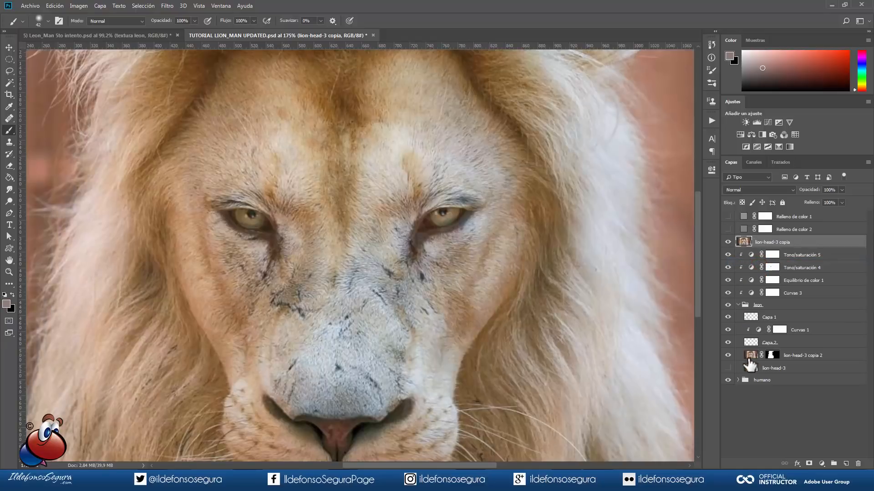
left_click(737, 305)
Duplicate the unmasked lion-head-3 copia layer directly above itself.
left_click(742, 244)
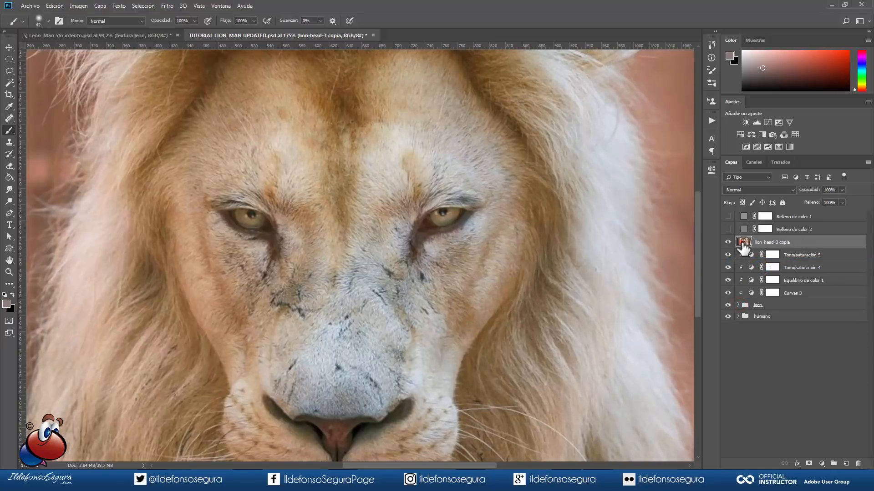
scroll(502, 234, "down", 1)
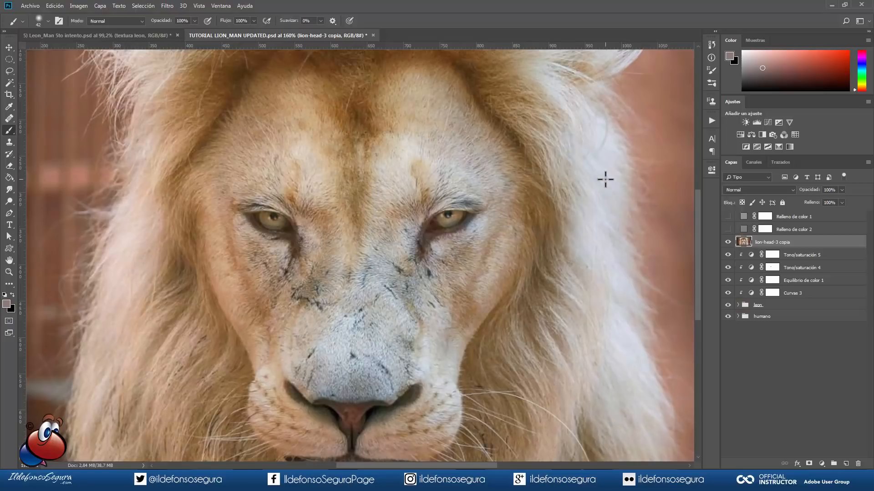
key("ctrl+j")
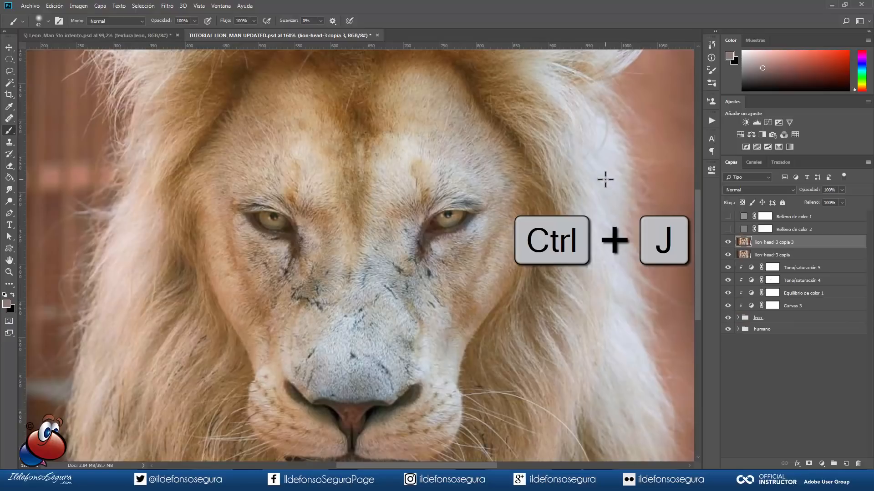
Rename the lion-head-3 copia 3 layer TEXTURA LEON and the lion-head-3 copia layer COLOR LEON.
double_click(767, 241)
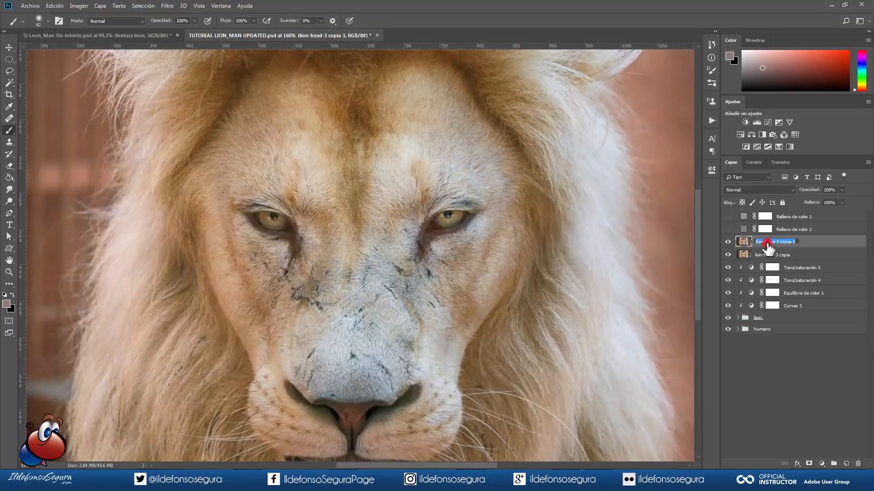
type("TEXTURA LEON")
key("Return")
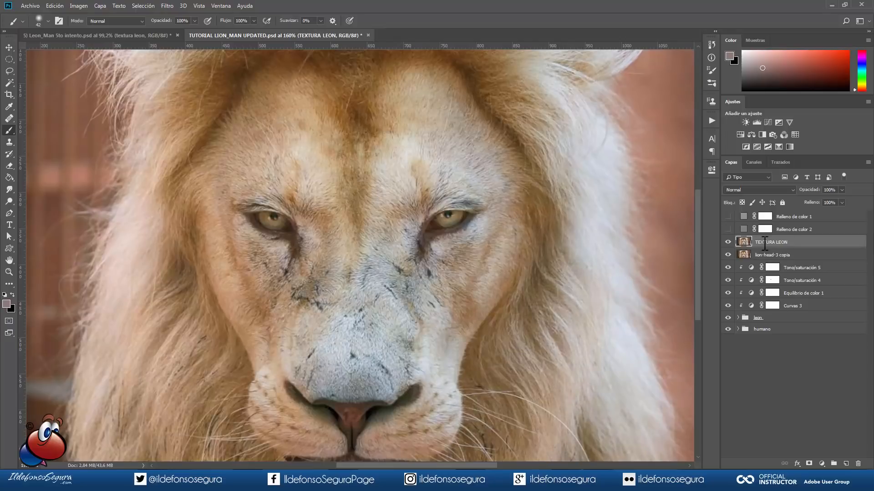
double_click(767, 254)
type("CO")
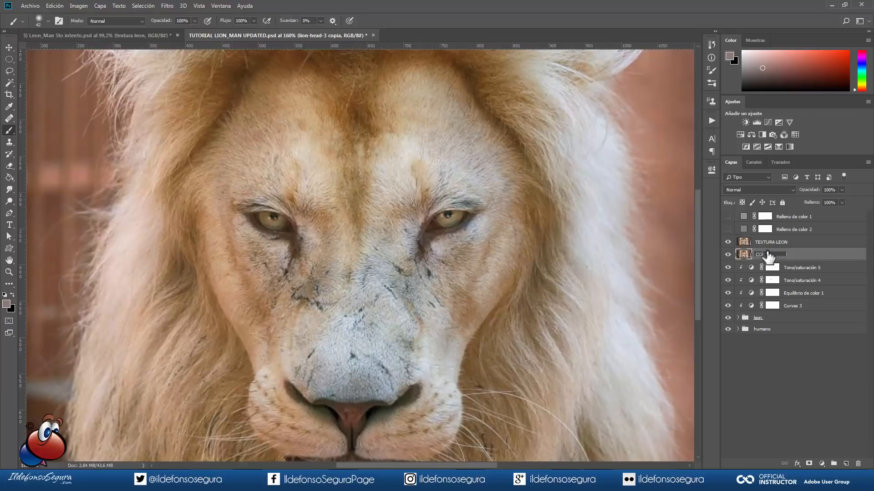
type("LOR LEON")
key("Return")
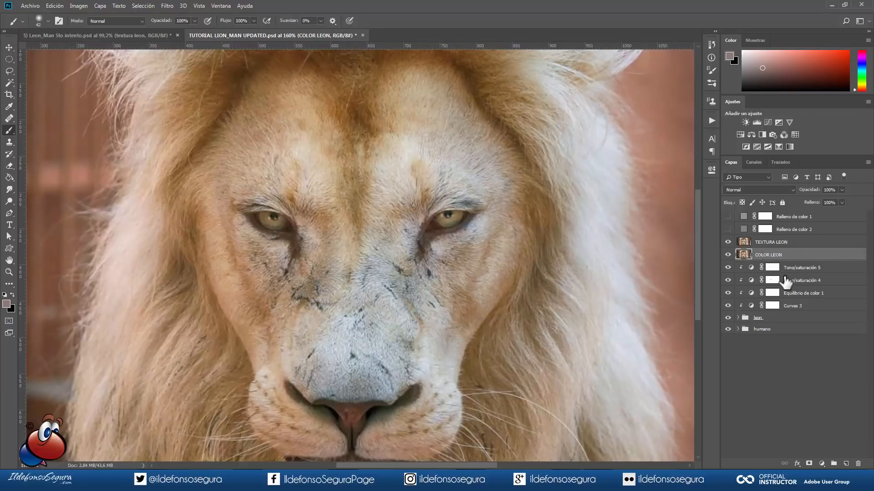
Hide TEXTURA LEON and apply a Gaussian blur with a 2,5 pixel radius to COLOR LEON.
left_click(728, 242)
left_click(168, 5)
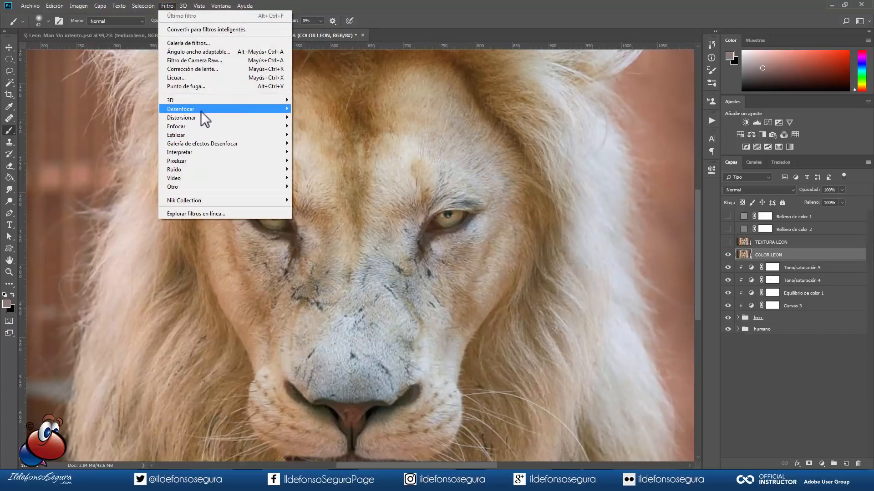
mouse_move(205, 113)
left_click(340, 170)
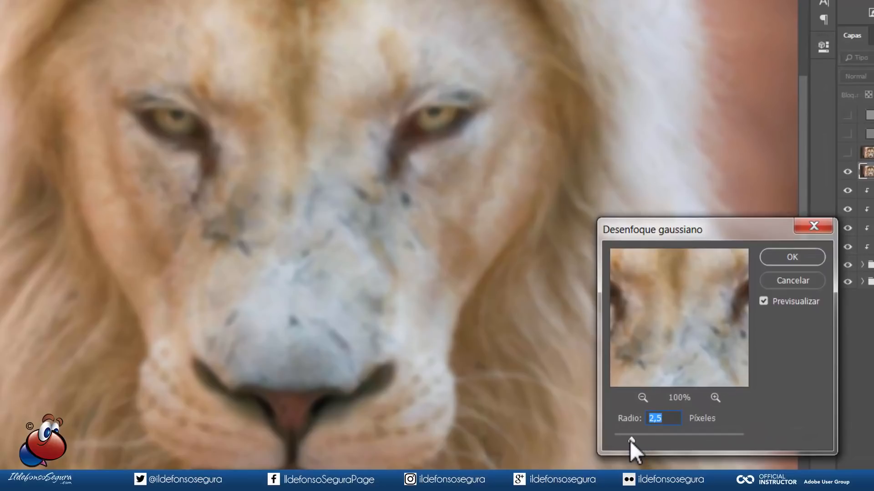
left_click_drag(630, 440, 631, 441)
left_click(775, 251)
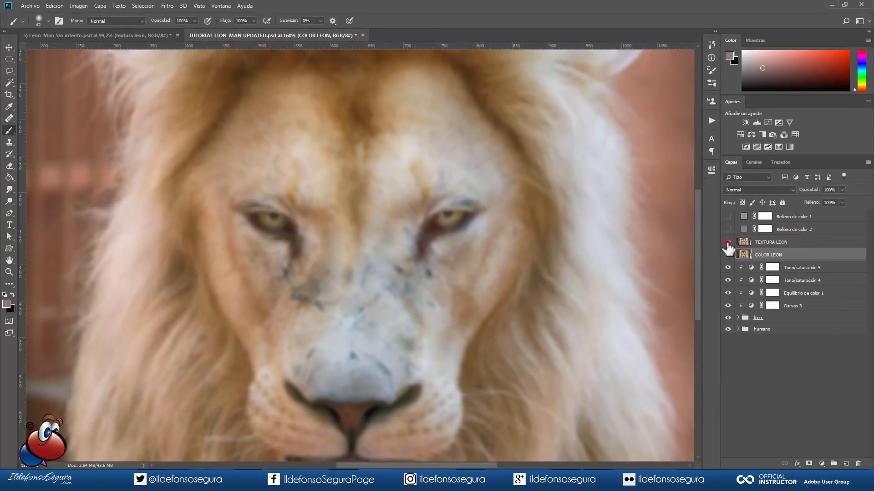
Show TEXTURA LEON and apply the COLOR LEON layer to it with Apply Image, using Restar blending, scale 2 and offset 128.
left_click(744, 230)
left_click(760, 231)
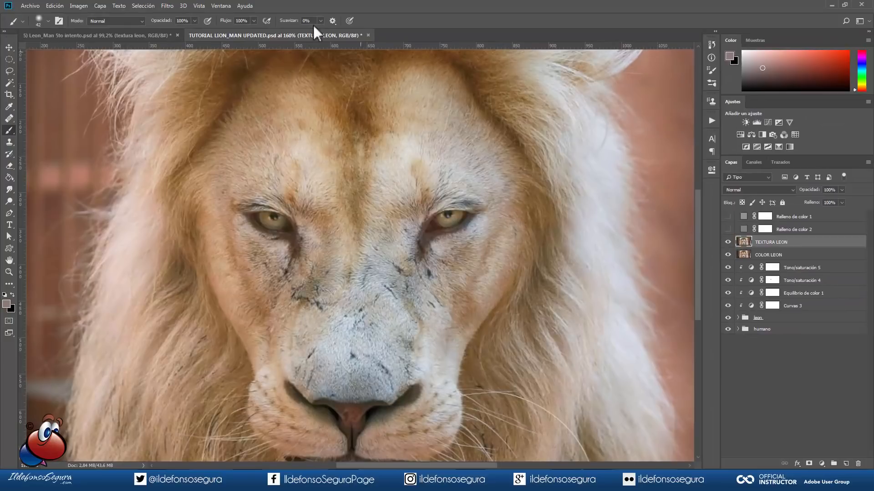
left_click(78, 5)
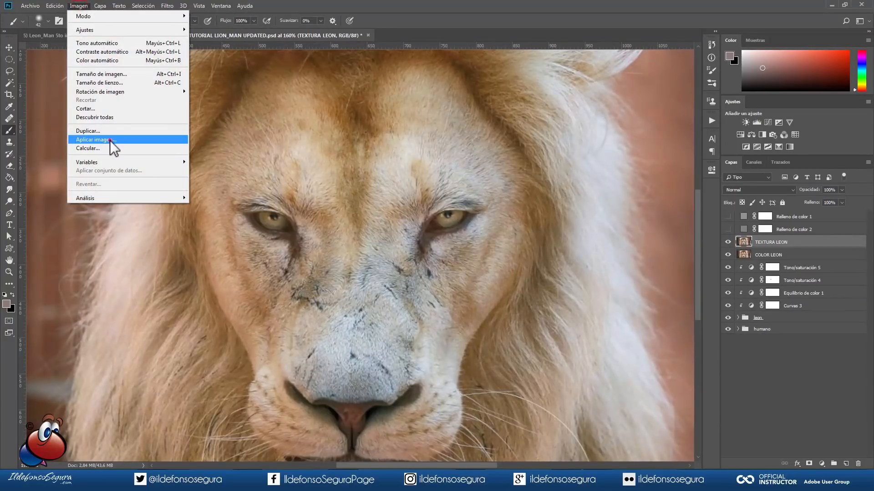
left_click(110, 140)
left_click_drag(216, 218, 635, 86)
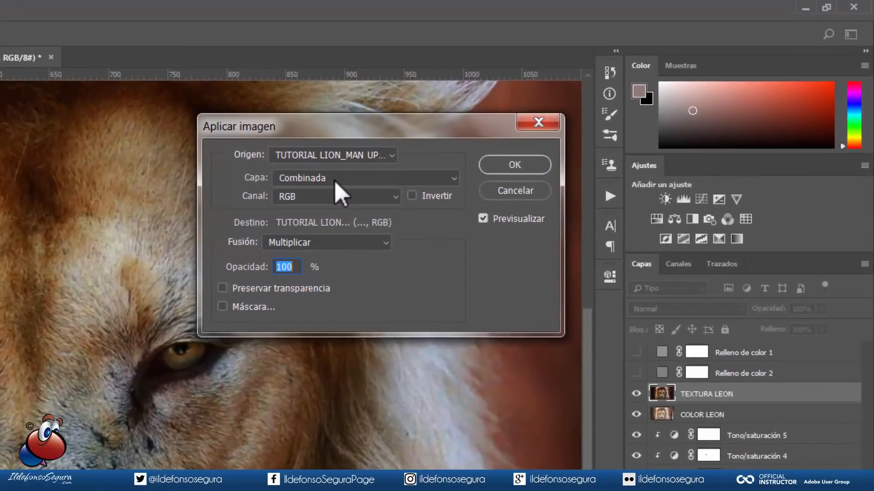
left_click(542, 110)
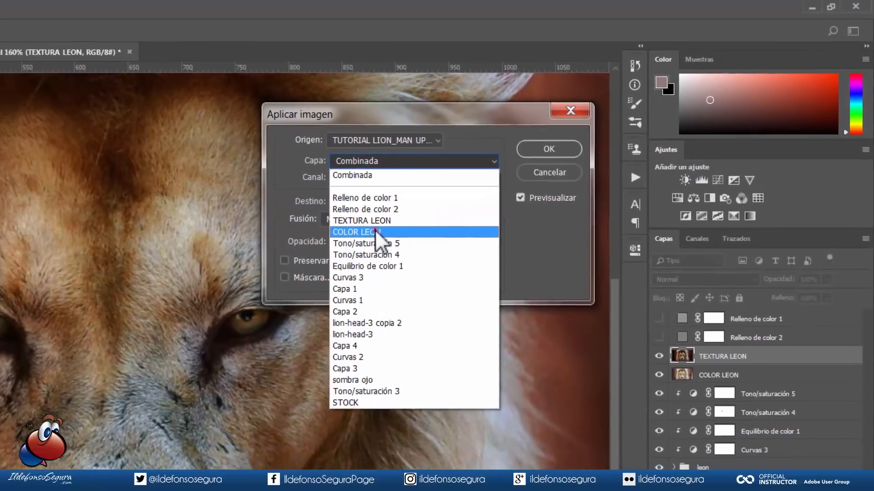
left_click(318, 257)
left_click(321, 242)
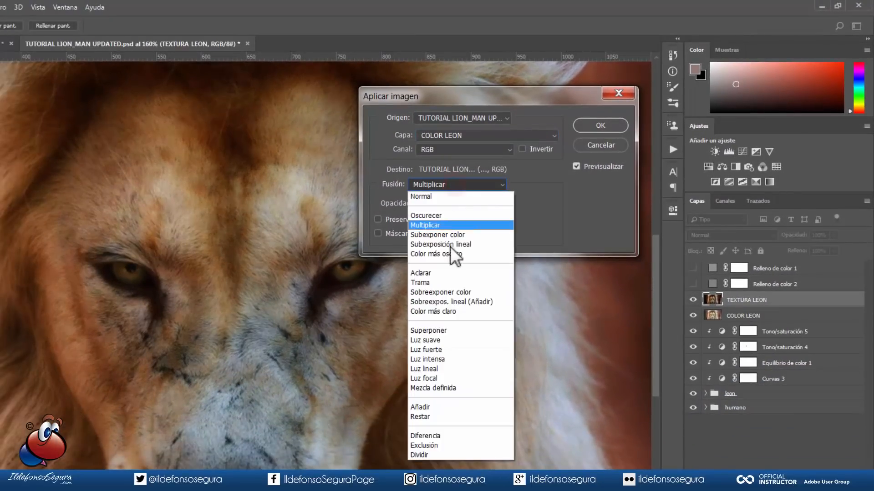
left_click(436, 417)
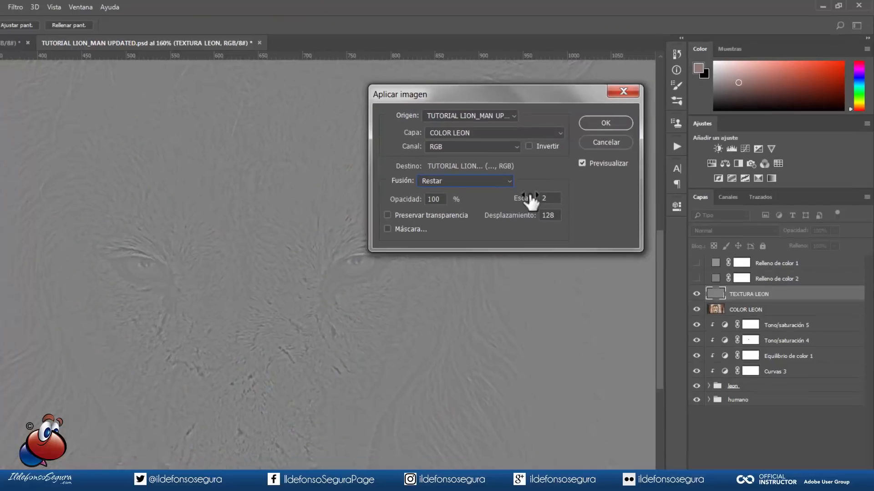
left_click(606, 123)
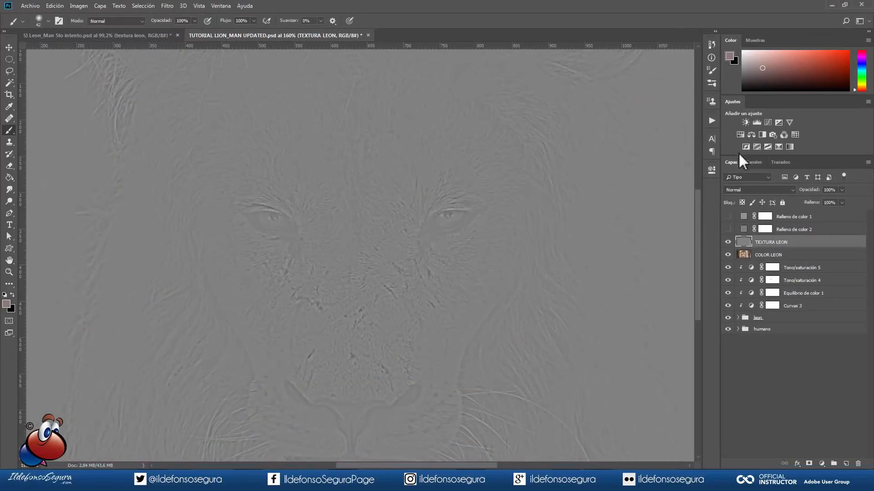
Set the TEXTURA LEON layer's blend mode to Luz lineal and its opacity to 50%.
left_click(758, 190)
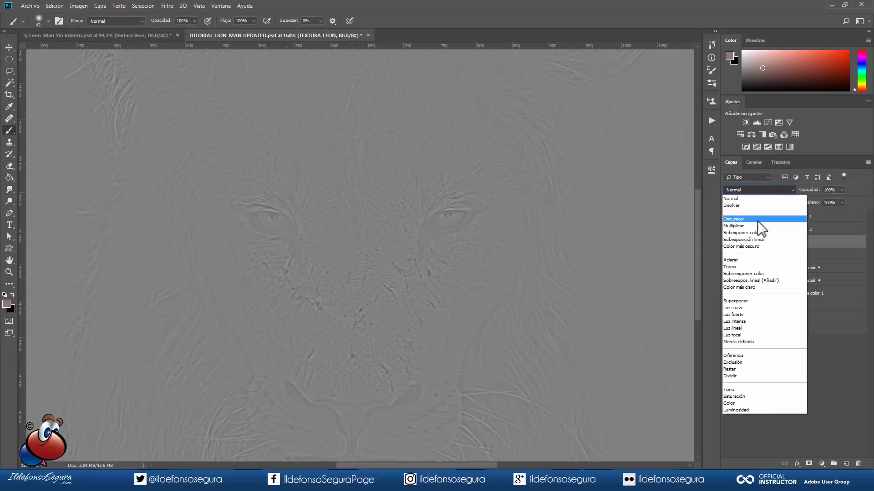
left_click(743, 327)
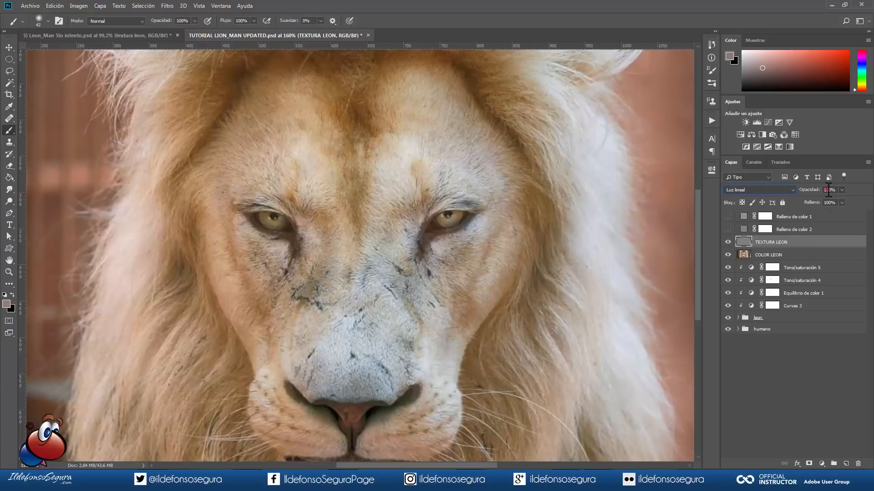
type("50")
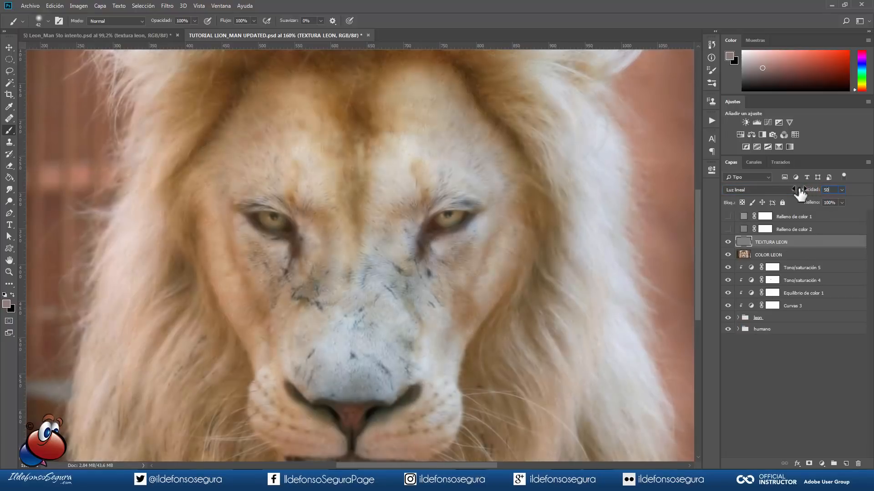
Hide COLOR LEON and compare the composite with TEXTURA LEON off and on, leaving the texture visible.
left_click(729, 254)
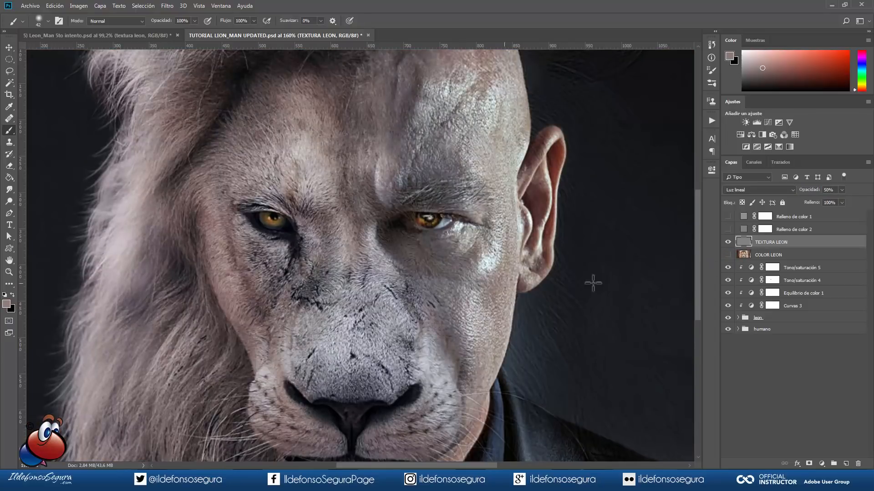
left_click(728, 242)
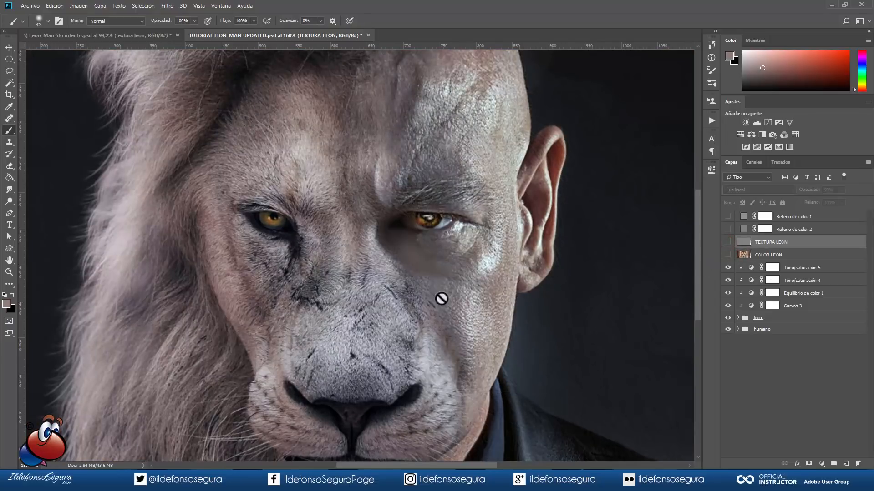
left_click(728, 242)
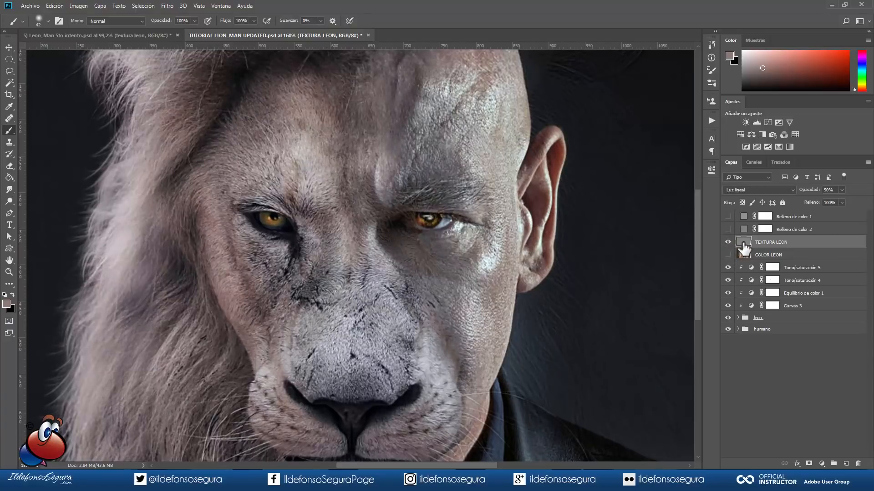
Duplicate the TEXTURA LEON layer and set the copy to Superponer blending at 100% opacity.
key("ctrl+j")
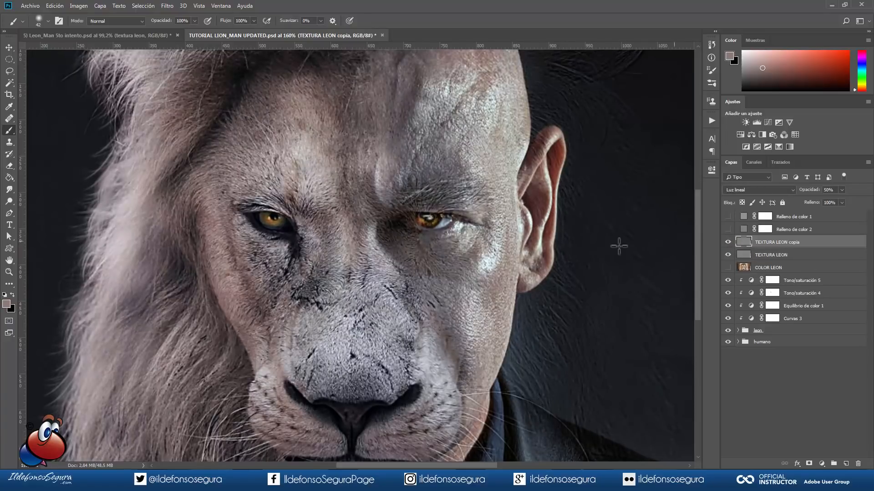
left_click(765, 191)
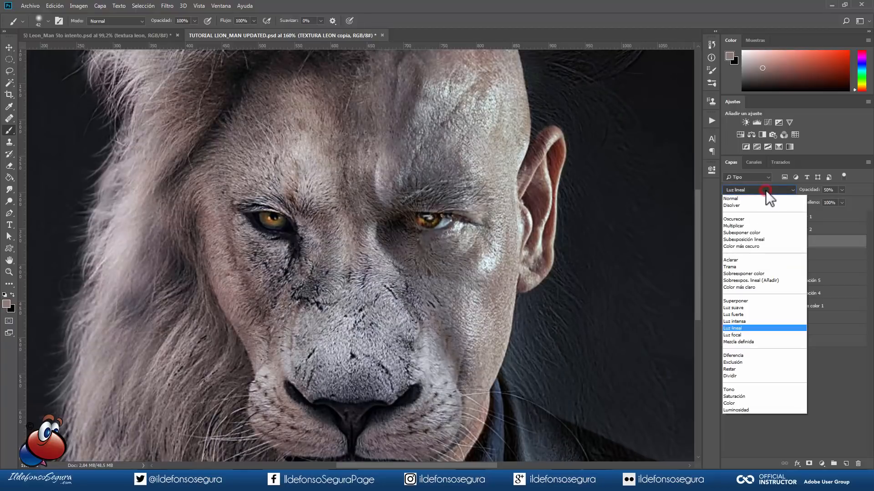
left_click(736, 301)
left_click_drag(813, 192, 853, 196)
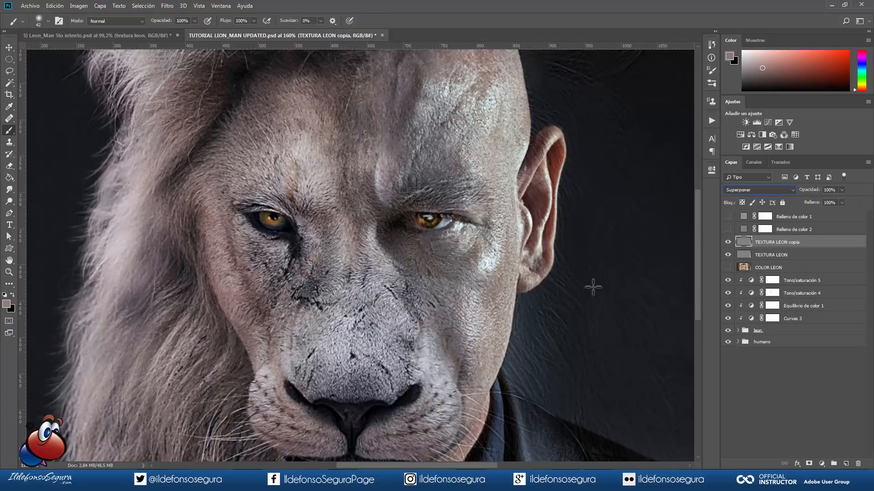
Expand the leon group, load the lion-head-3 copia 2 mask as a selection, and use it to mask TEXTURA LEON.
left_click_drag(498, 232, 463, 164)
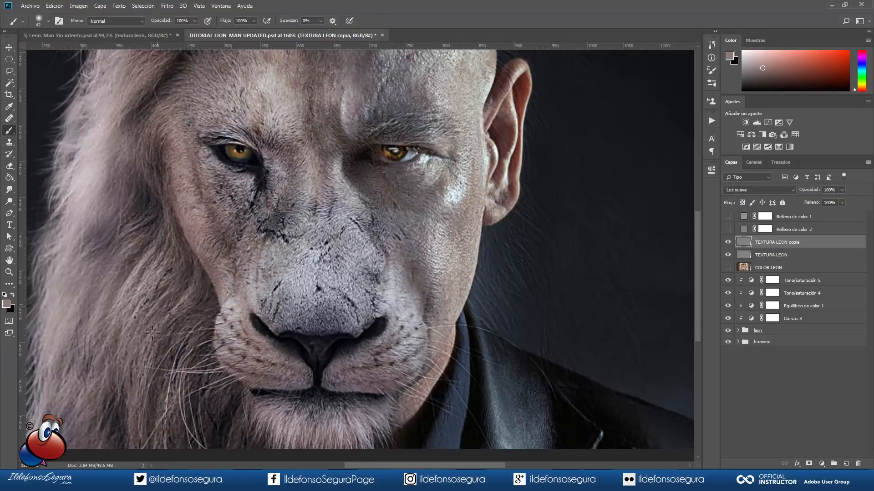
scroll(584, 239, "down", 3)
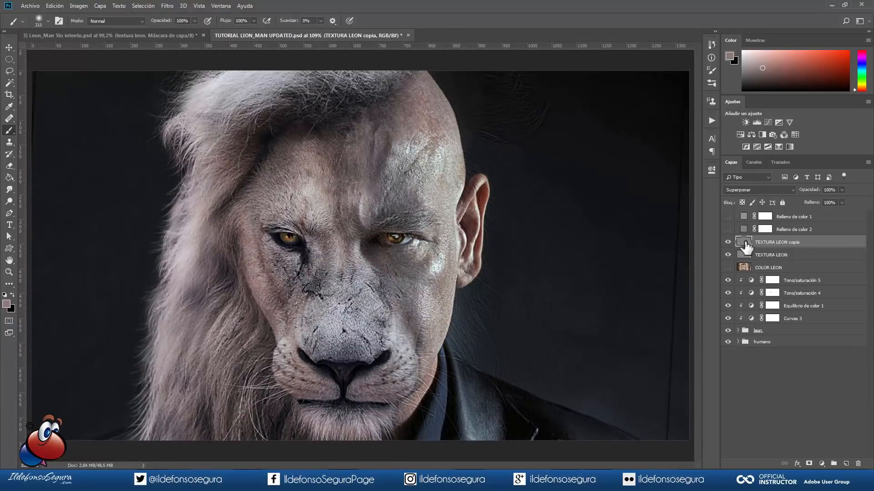
left_click(737, 331)
left_click(737, 331)
left_click_drag(772, 380, 774, 383)
left_click(768, 257)
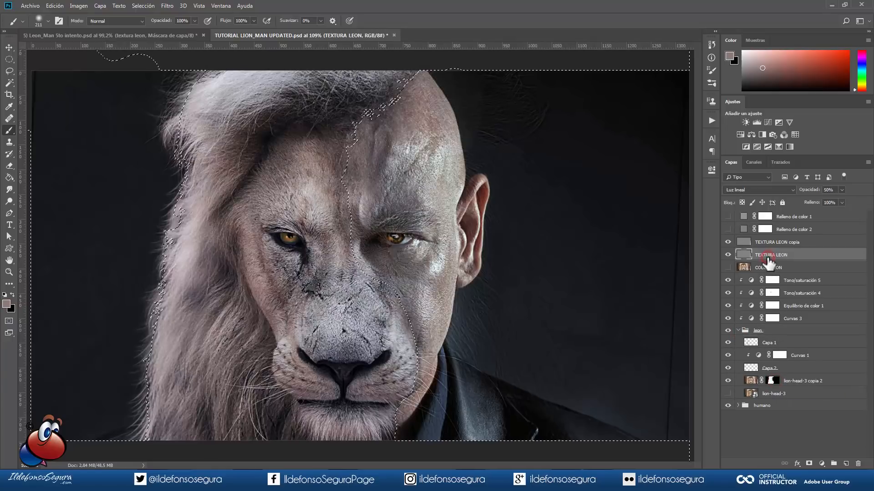
left_click(808, 464)
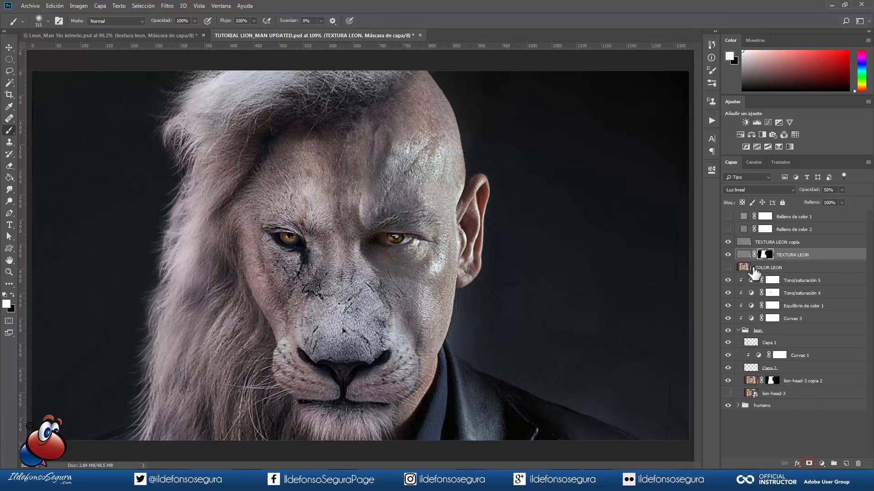
Inspect the TEXTURA LEON mask, load it as a selection, fill it with 50% grey at 100% opacity, and deselect.
left_click(765, 257, "alt")
left_click(765, 257, "alt")
left_click(765, 256, "ctrl")
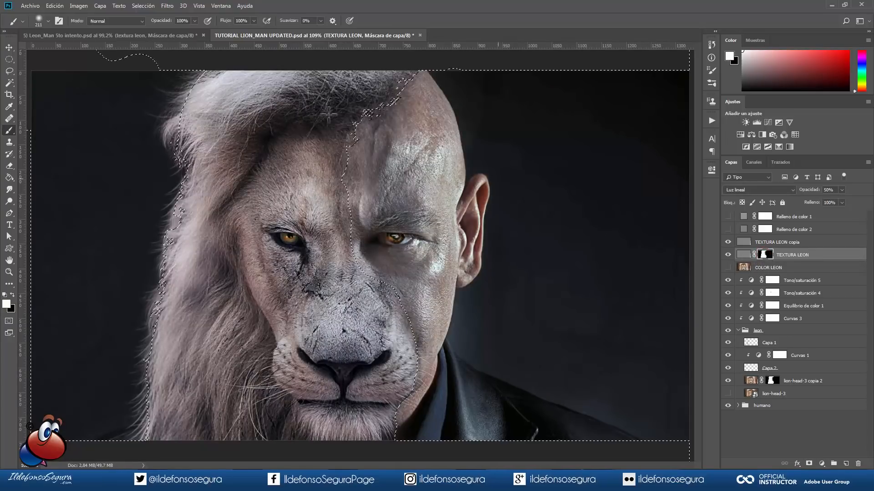
left_click(55, 6)
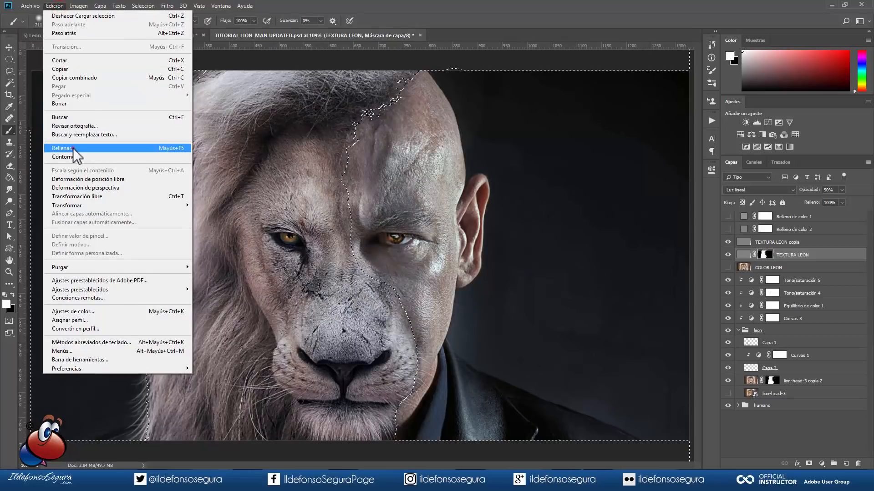
left_click(73, 148)
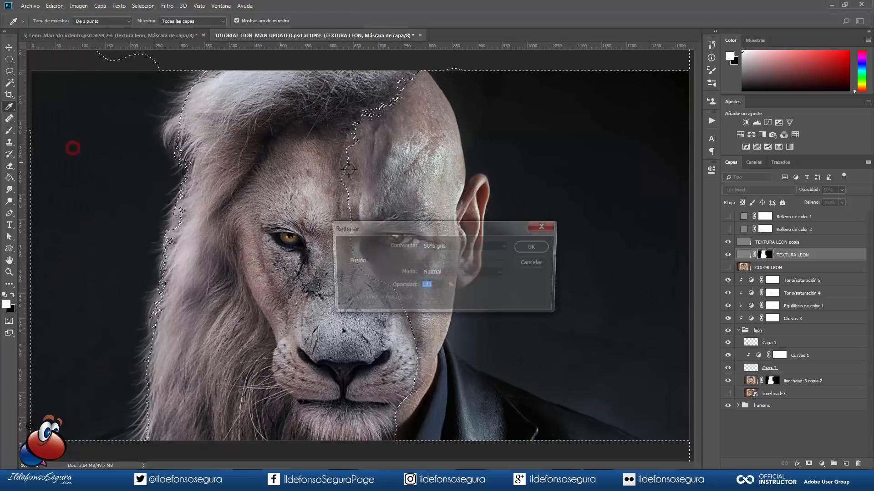
left_click(482, 244)
left_click(484, 246)
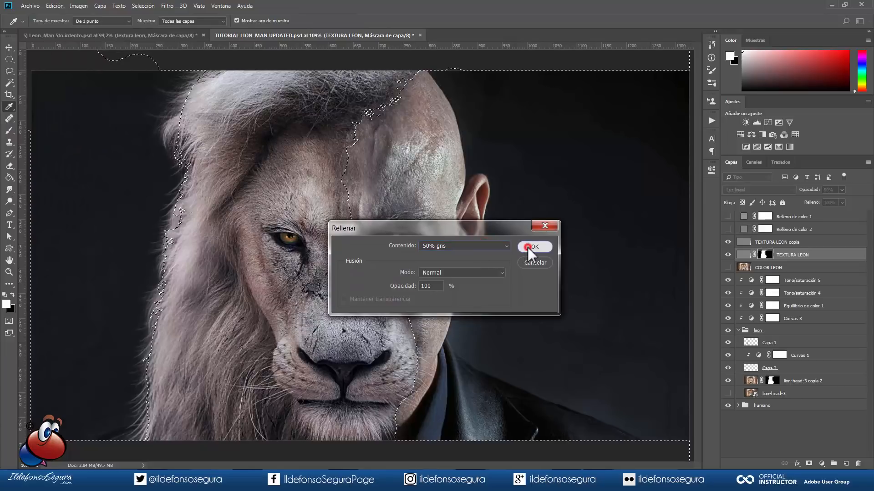
left_click(528, 247)
key("b")
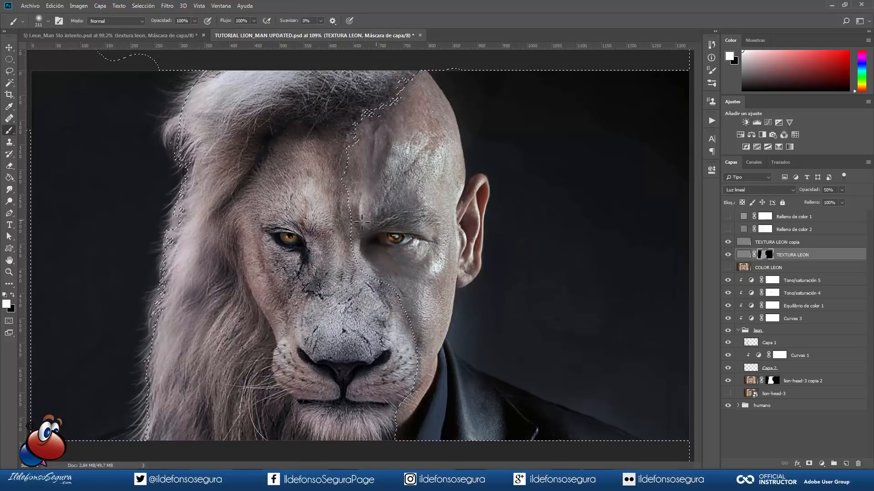
key("ctrl+d")
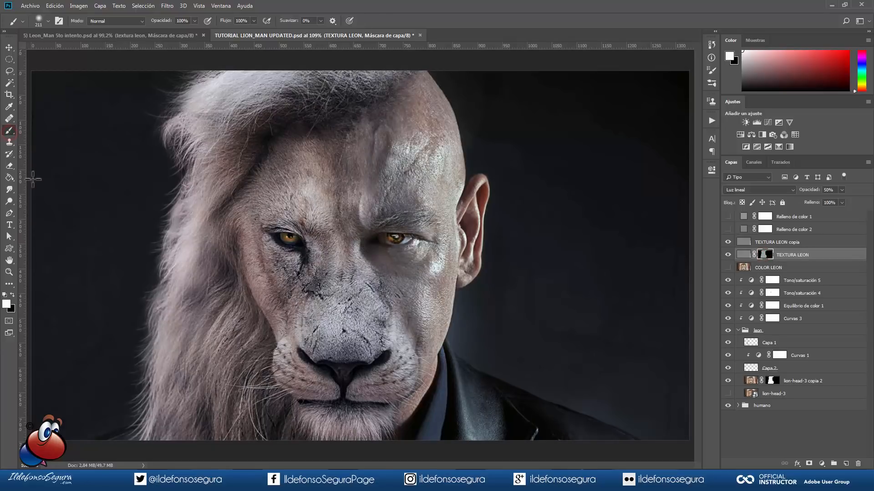
Paint the TEXTURA LEON mask white over the man's face and head, and black over his eye.
left_click_drag(354, 255, 370, 249)
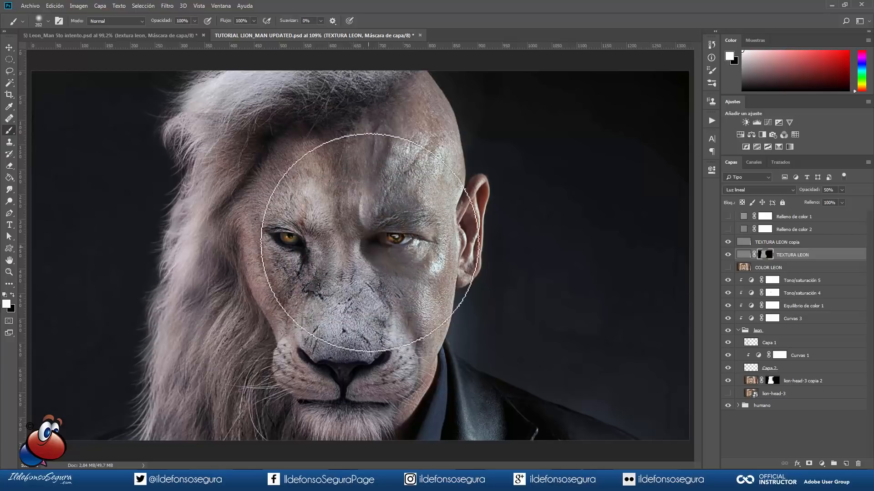
mouse_move(368, 187)
left_mouse_down()
mouse_move(374, 200)
mouse_move(392, 170)
mouse_move(400, 187)
mouse_move(399, 266)
mouse_move(384, 283)
left_mouse_up()
mouse_move(400, 283)
left_mouse_down()
mouse_move(413, 321)
mouse_move(425, 269)
mouse_move(410, 288)
mouse_move(418, 367)
mouse_move(381, 275)
left_mouse_up()
scroll(417, 366, "up", 4)
left_click_drag(381, 275, 363, 274)
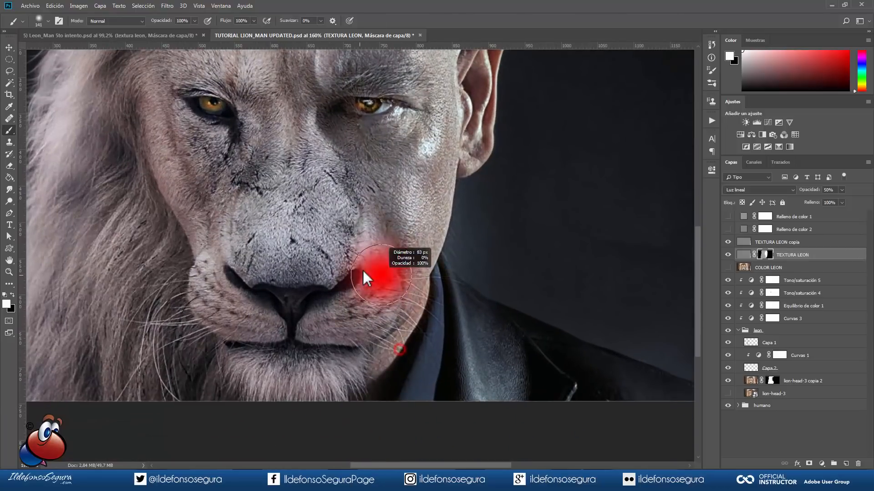
left_click_drag(455, 150, 404, 291)
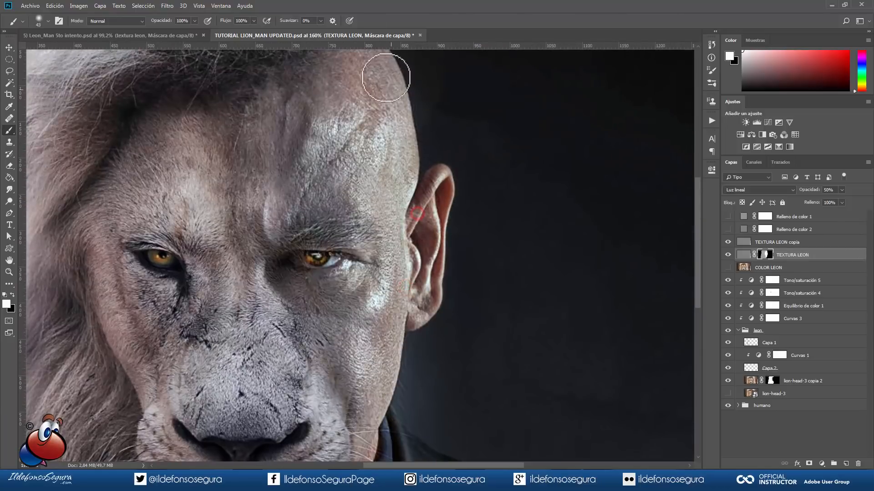
key("x")
mouse_move(321, 277)
left_mouse_down()
mouse_move(274, 274)
mouse_move(319, 258)
mouse_move(295, 259)
mouse_move(341, 262)
left_mouse_up()
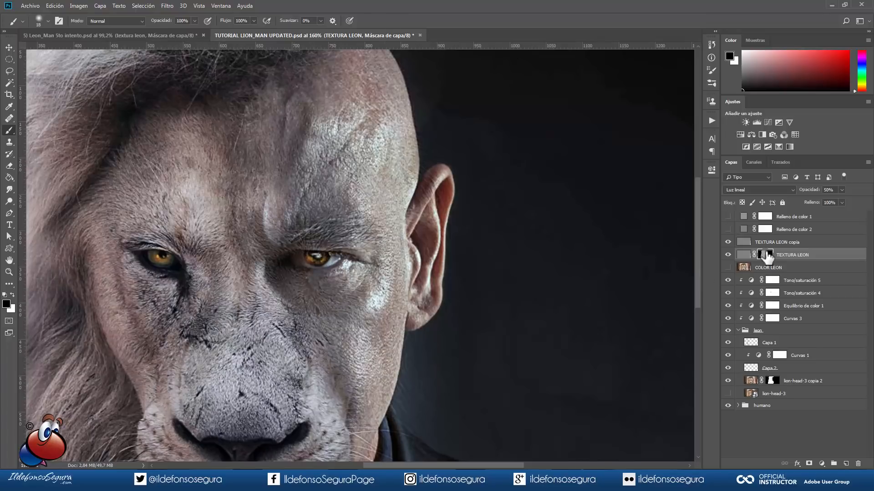
Inspect the TEXTURA LEON mask on its own, and copy it to the TEXTURA LEON copia layer.
left_click(767, 257, "alt")
left_click(768, 256, "alt")
key("ctrl+0")
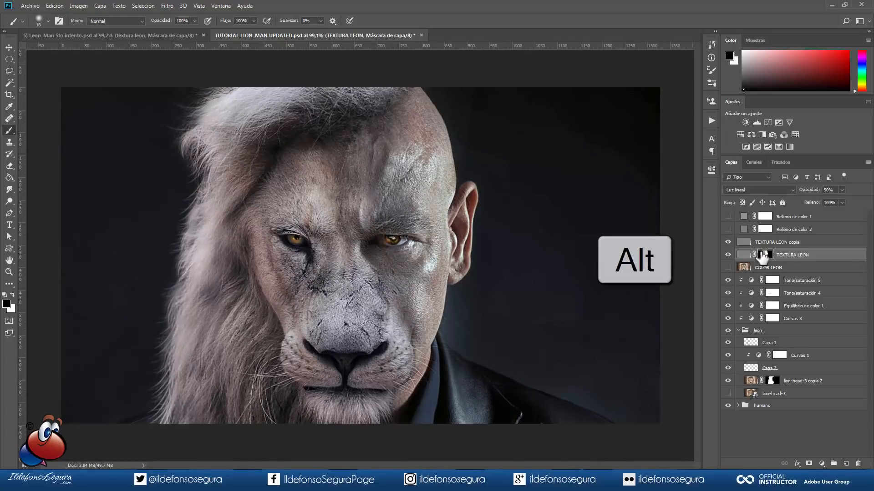
left_click_drag(766, 258, 763, 242)
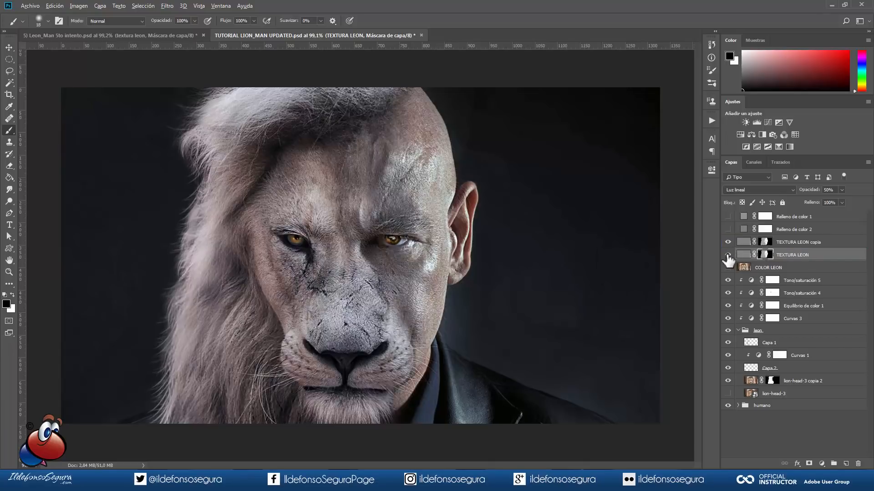
Refine the TEXTURA LEON mask with black along the man's jaw beside the whiskers, checking the view with TEXTURA LEON copia toggled.
scroll(452, 332, "up", 5)
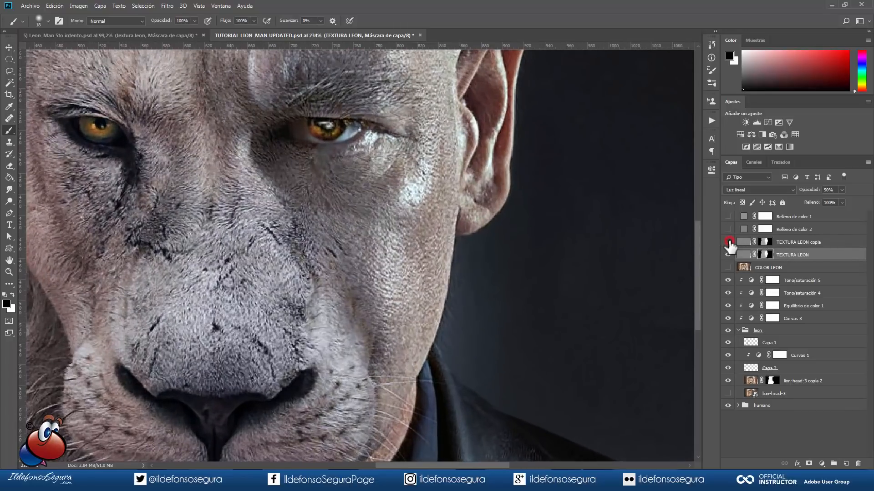
left_click(762, 256)
left_click_drag(479, 299, 484, 300)
mouse_move(466, 253)
left_mouse_down()
mouse_move(446, 360)
mouse_move(392, 388)
left_mouse_up()
mouse_move(425, 411)
left_mouse_down()
mouse_move(442, 298)
mouse_move(411, 310)
mouse_move(388, 353)
left_mouse_up()
left_click(729, 242)
mouse_move(446, 271)
left_mouse_down()
mouse_move(412, 271)
mouse_move(401, 322)
left_mouse_up()
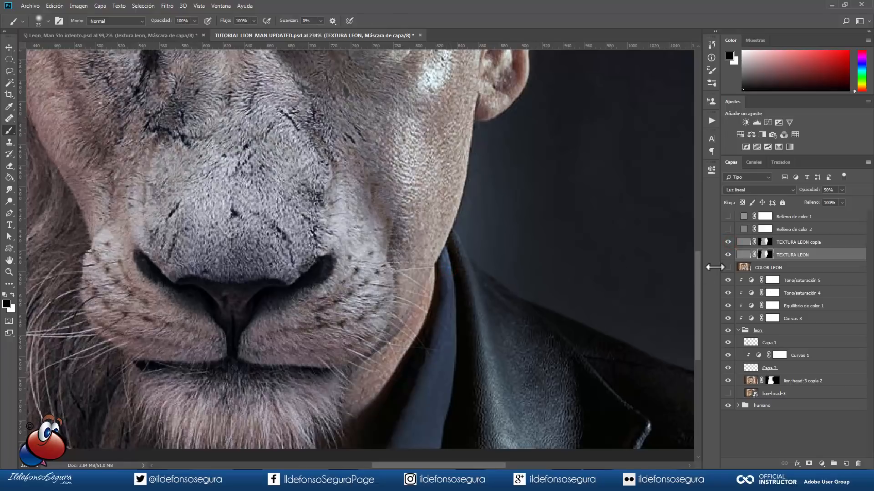
Replace the TEXTURA LEON copia mask with a copy of the refined TEXTURA LEON mask.
left_click(768, 242)
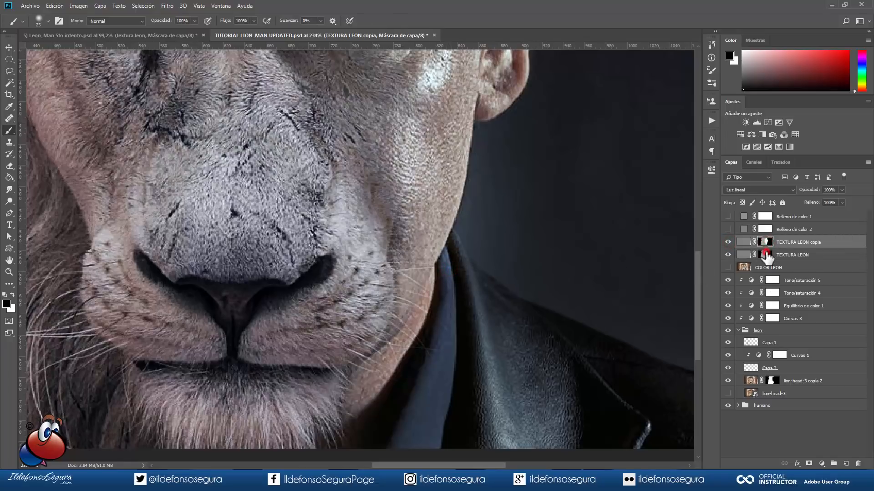
left_click(766, 255)
left_click_drag(768, 257, 766, 246)
scroll(585, 226, "down", 5)
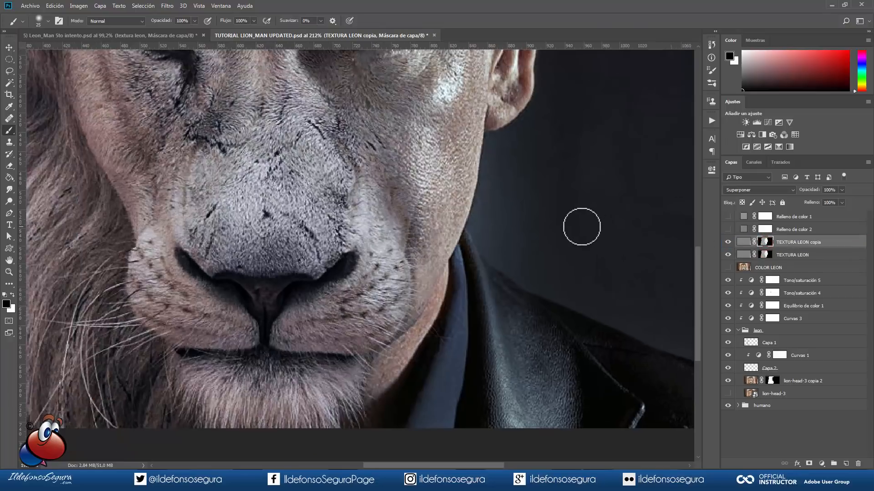
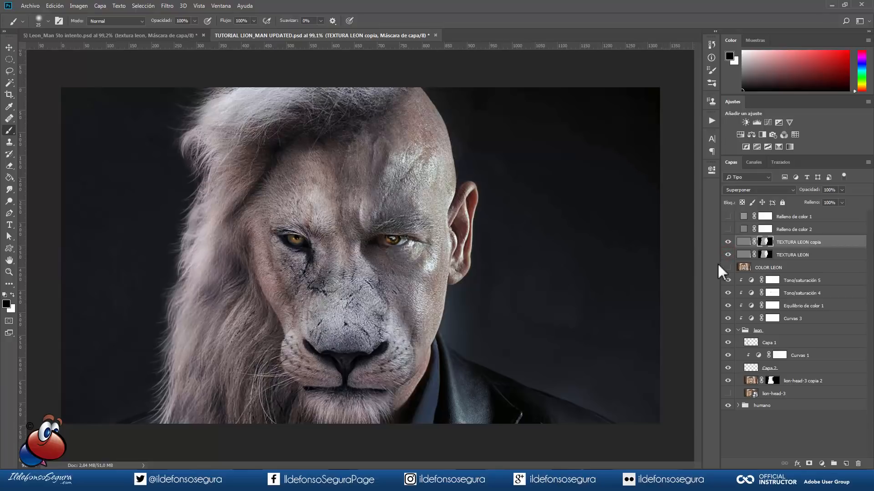
Set the TEXTURA LEON layer's opacity to 70%.
left_click(745, 258)
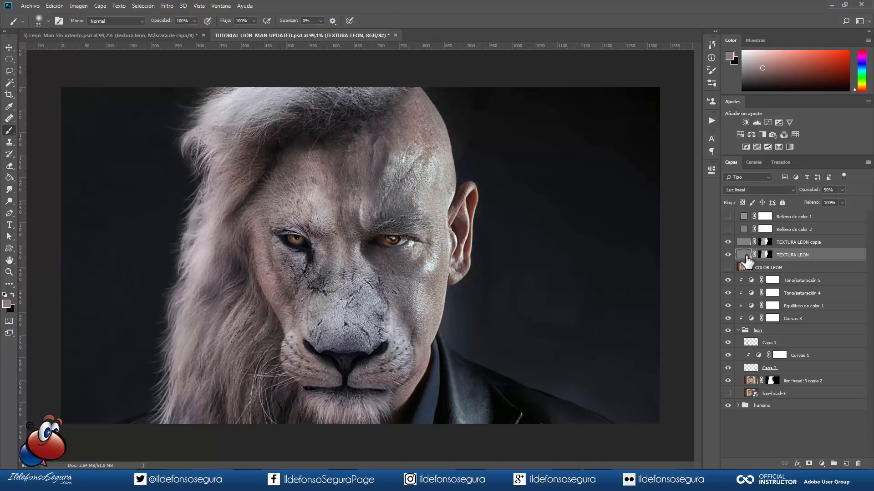
left_click_drag(811, 195, 814, 195)
left_click(829, 190)
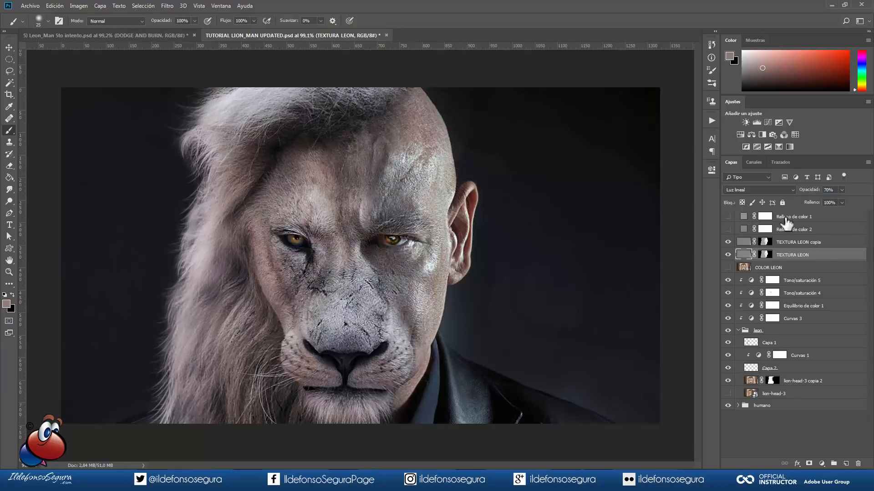
Add a new layer above TEXTURA LEON copia and fill it with 50% grey at 100% opacity in Normal mode.
left_click(783, 243)
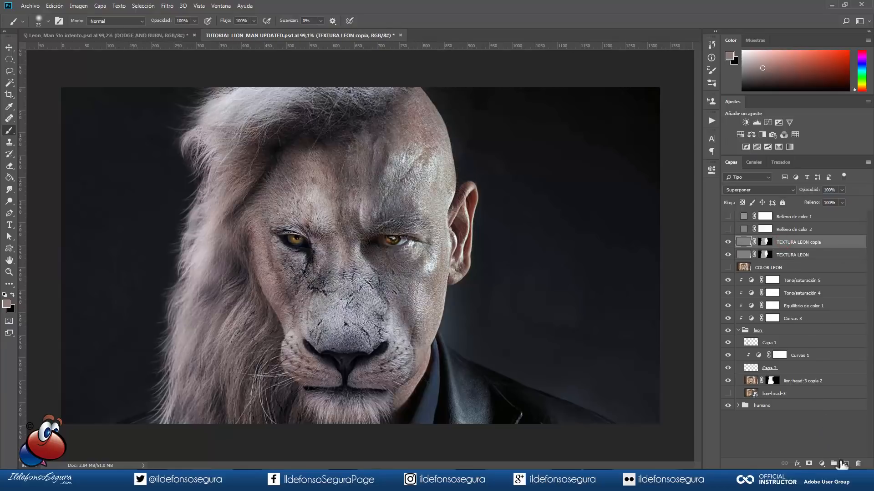
left_click(845, 464)
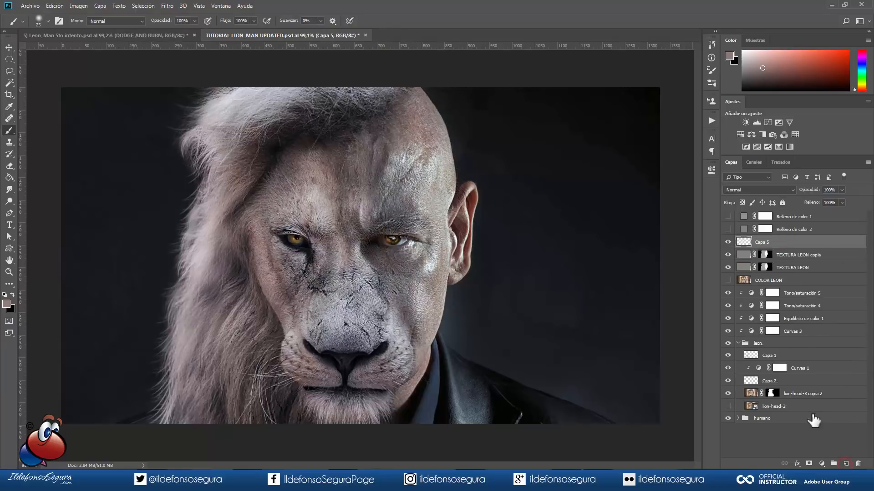
left_click(55, 6)
left_click(91, 147)
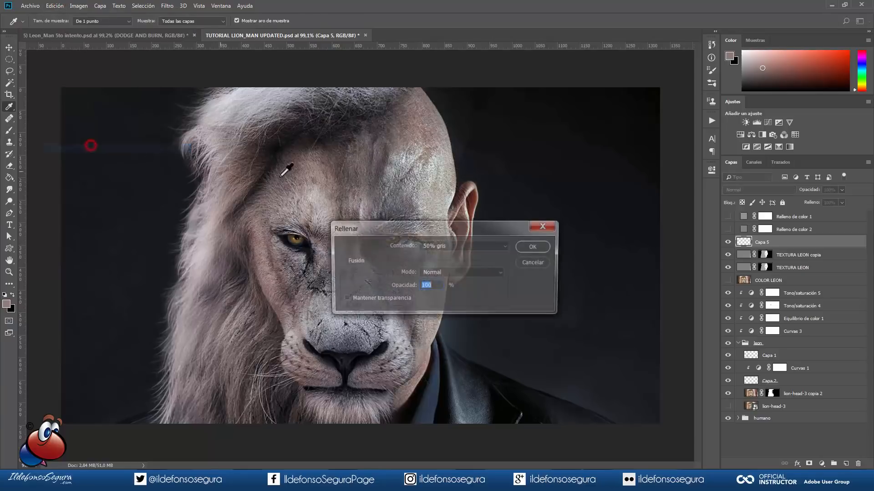
left_click(443, 247)
left_click(445, 246)
left_click(526, 246)
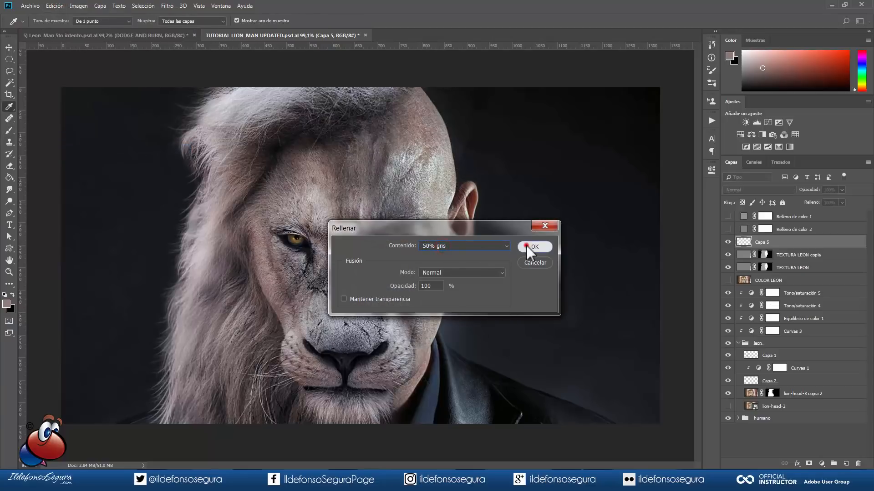
Set the grey layer's blending mode to Luz suave.
key("b")
left_click(785, 190)
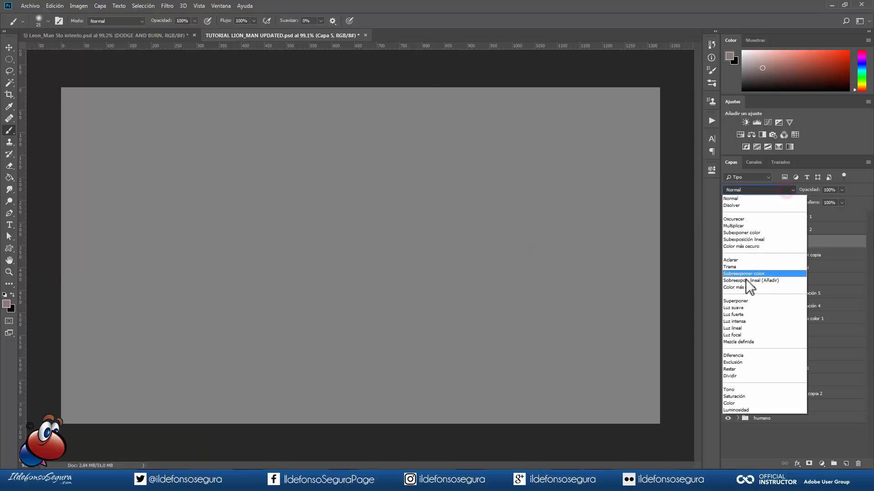
left_click(742, 307)
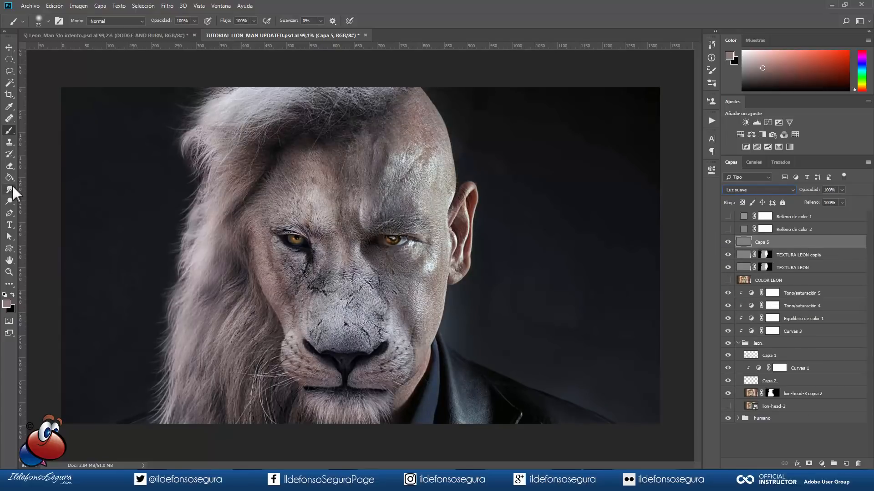
Lighten the highlights on the lion's brow and the man's forehead with the Dodge tool, using midtones and 24% exposure.
left_click(10, 200)
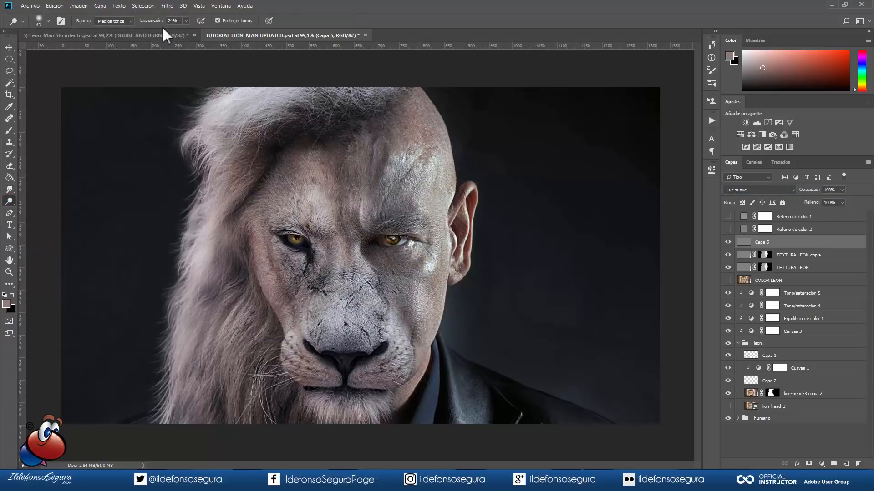
right_click(9, 203)
left_click(31, 209)
right_click(5, 202)
left_click(33, 198)
scroll(299, 226, "up", 1)
key("bracketright")
mouse_move(291, 187)
left_mouse_down()
mouse_move(313, 214)
mouse_move(282, 179)
mouse_move(321, 219)
mouse_move(295, 182)
left_mouse_up()
mouse_move(384, 170)
left_mouse_down()
mouse_move(386, 188)
mouse_move(416, 142)
mouse_move(400, 162)
mouse_move(426, 144)
mouse_move(410, 158)
mouse_move(434, 151)
mouse_move(430, 173)
mouse_move(449, 150)
mouse_move(429, 184)
mouse_move(441, 171)
left_mouse_up()
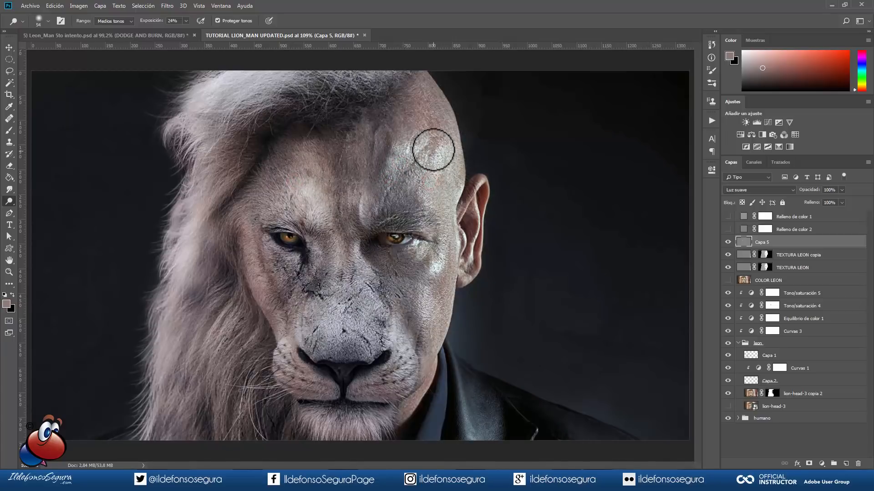
Dodge and burn the forehead, the area around the man's eye, his cheek and his jaw on the grey layer.
key("alt")
mouse_move(435, 138)
left_mouse_down()
mouse_move(439, 132)
mouse_move(425, 151)
mouse_move(441, 127)
mouse_move(426, 142)
mouse_move(396, 121)
mouse_move(390, 165)
mouse_move(400, 166)
mouse_move(412, 133)
mouse_move(372, 138)
mouse_move(369, 129)
mouse_move(368, 162)
mouse_move(376, 129)
left_mouse_up()
left_click(373, 129)
left_click(309, 312)
left_click(367, 258)
left_click(426, 258)
left_click(441, 254)
left_click(452, 252)
left_click(445, 287)
left_click(418, 297)
left_click(421, 321)
left_click(427, 375)
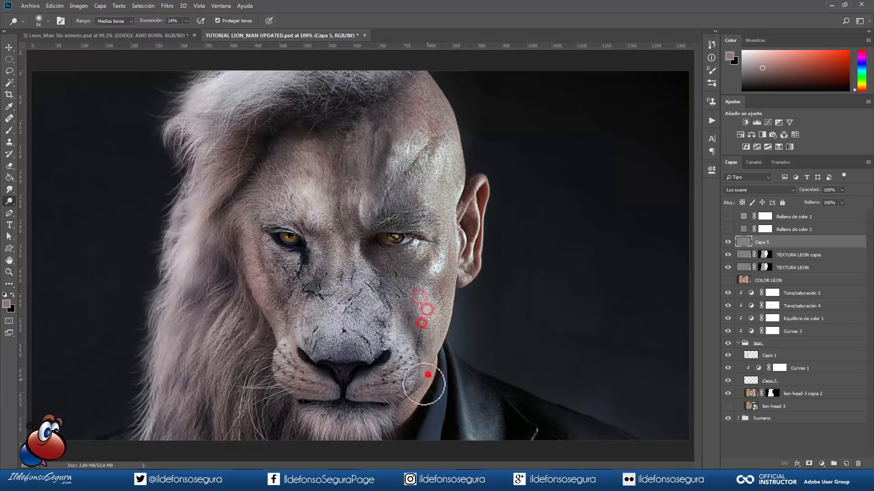
Dodge and burn the lion's muzzle, chin, face and mane to deepen shadows and lift highlights.
left_click(400, 395)
left_click(377, 397)
left_click(360, 398)
left_click(405, 360)
left_click(337, 391)
left_click(281, 355)
left_click(311, 414)
left_click(389, 417)
left_click(341, 427)
left_click(237, 294)
left_click(207, 256)
left_click(214, 304)
left_click(255, 332)
left_click(241, 367)
left_click(263, 387)
left_click(207, 422)
left_click(183, 407)
left_click(189, 312)
left_click(253, 240)
left_click(286, 291)
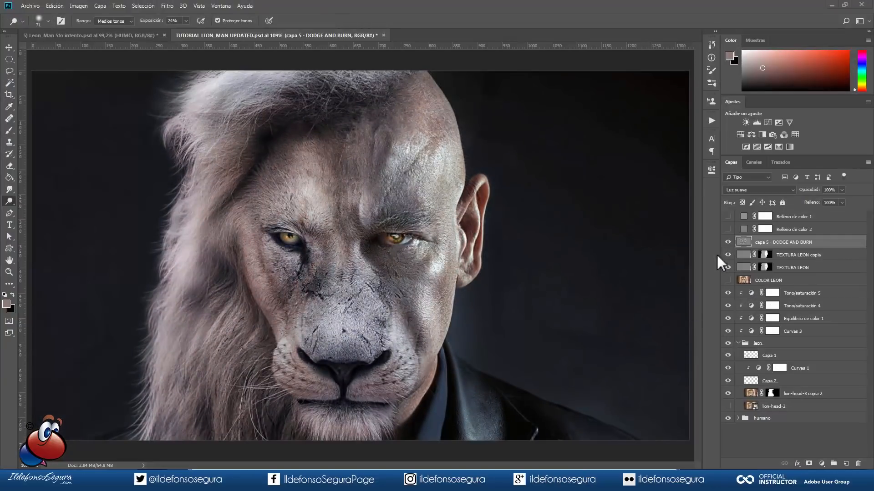
View the DODGE AND BURN layer in isolation, and compare the composite with that layer off and on.
left_click(728, 243)
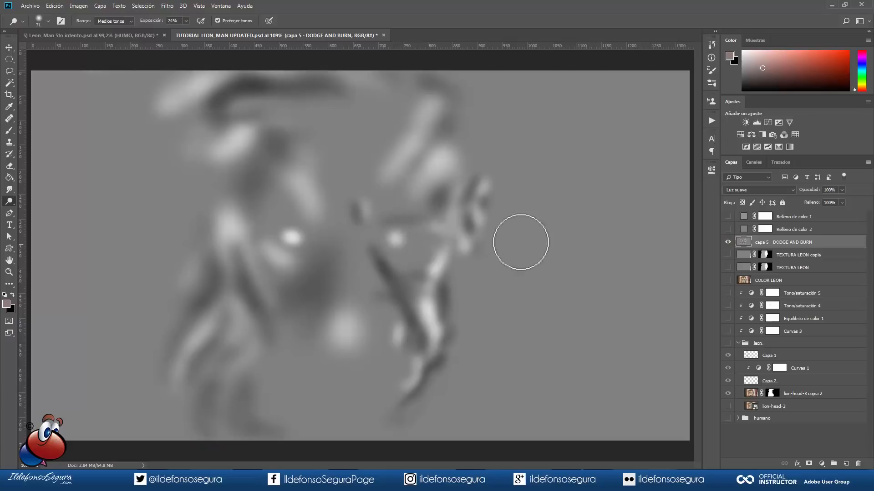
left_click(291, 237)
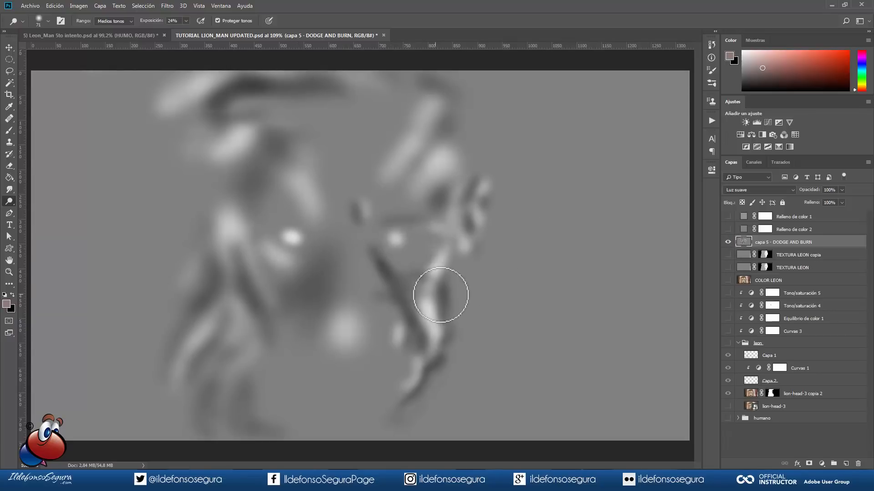
left_click(727, 242, "alt")
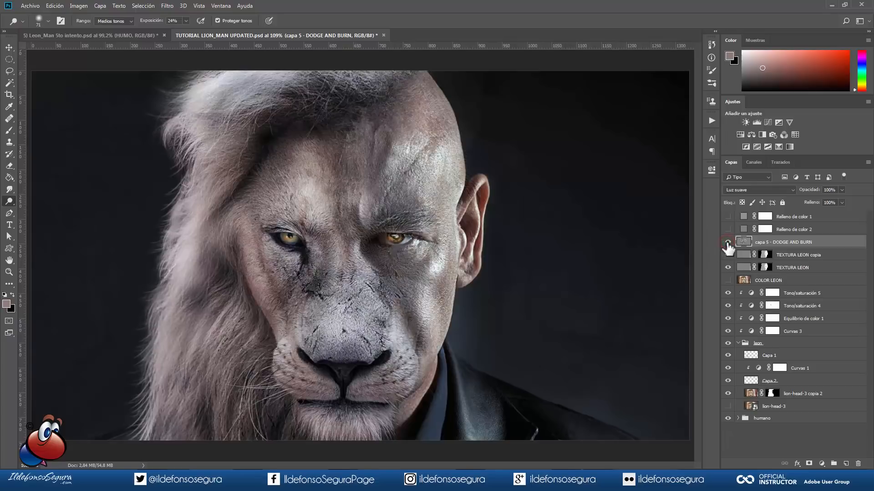
left_click(728, 243)
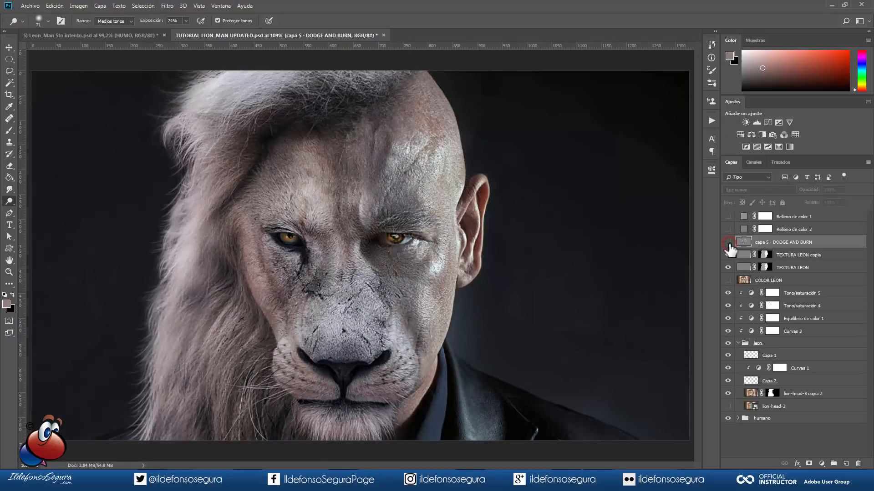
left_click(728, 242)
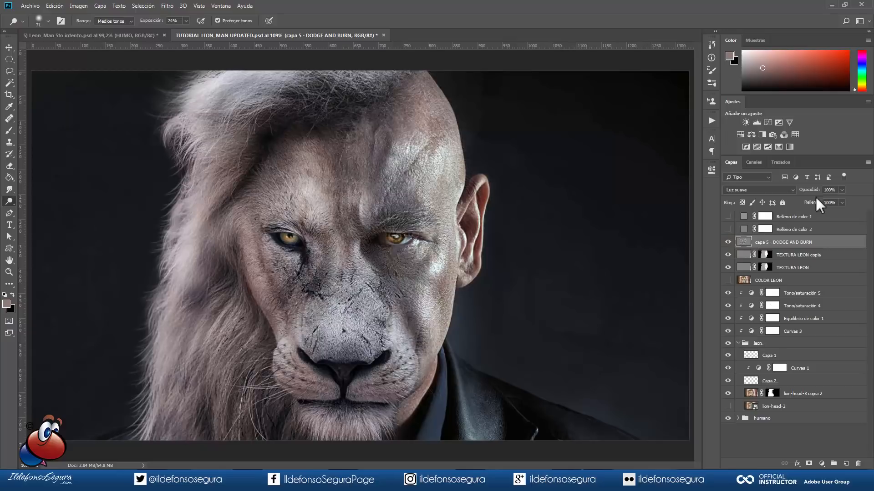
Reduce the DODGE AND BURN layer's opacity to 20% and compare the composite with it off and on.
type("20")
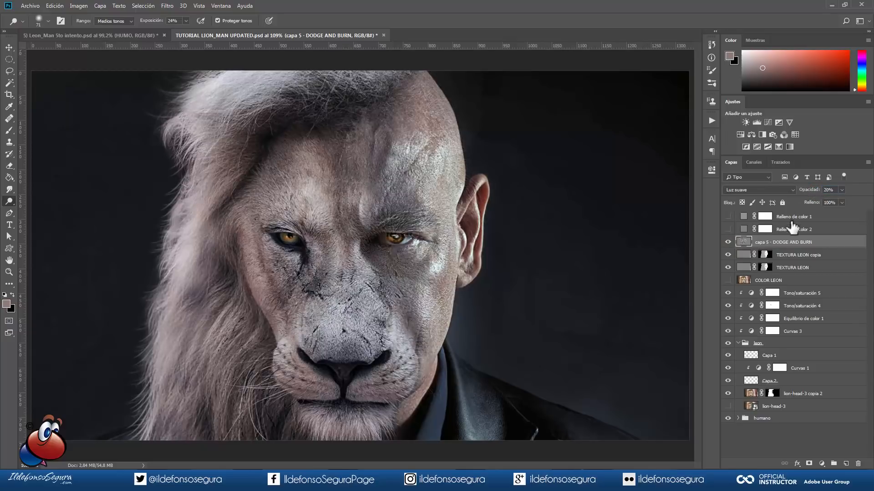
left_click(726, 241)
left_click(726, 242)
left_click(760, 242)
On a new layer above DODGE AND BURN, paint soft white glows from the image's upper-left and lower-right corners with a 1730 px brush.
scroll(456, 228, "down", 4)
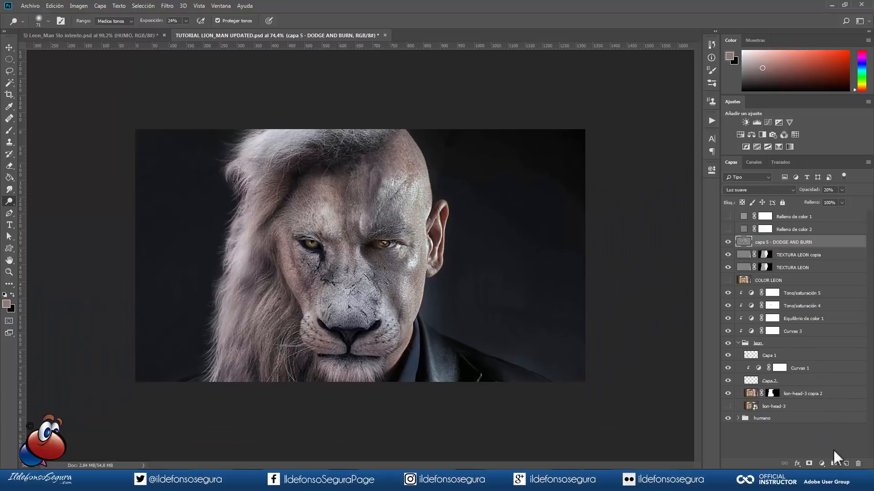
left_click(845, 463)
left_click(10, 131)
left_click(5, 295)
left_click(12, 295)
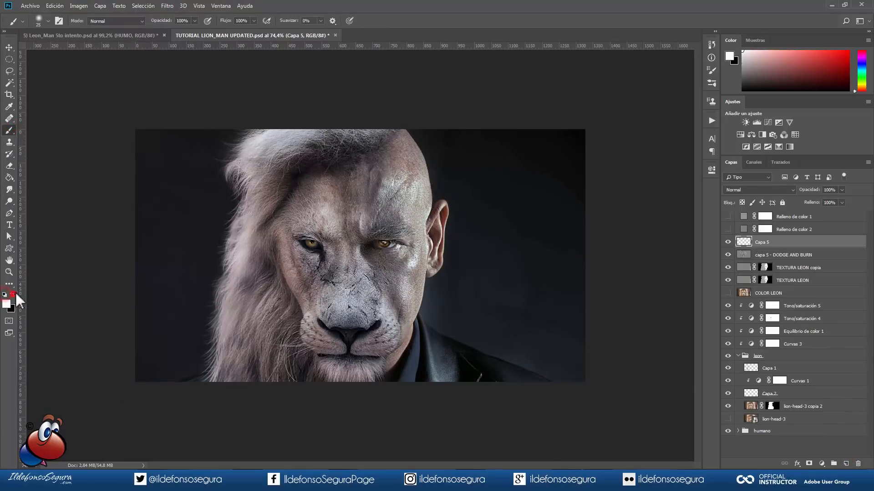
left_click_drag(146, 217, 310, 230)
scroll(309, 230, "down", 1)
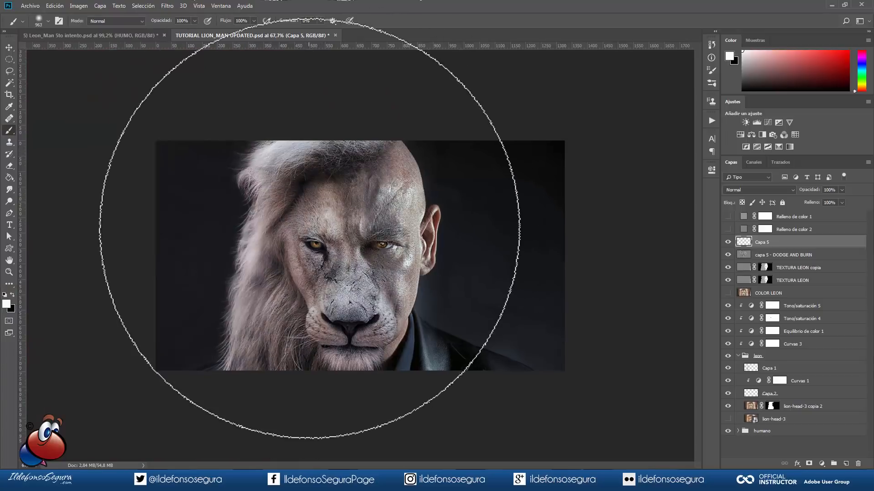
scroll(310, 229, "down", 3)
left_click_drag(231, 196, 320, 195)
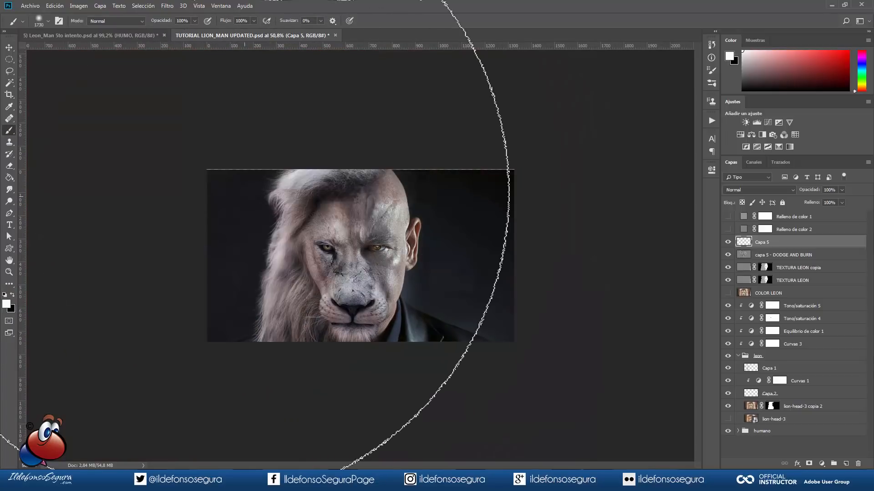
left_click(155, 162)
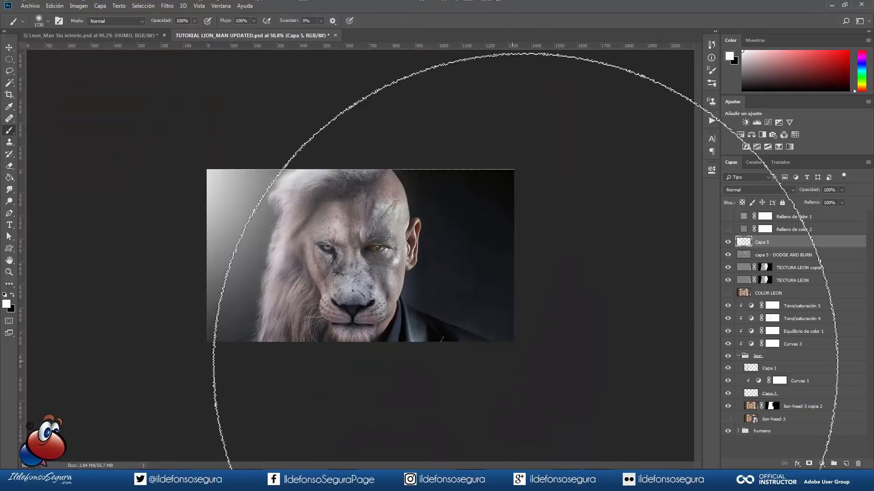
left_click(593, 391)
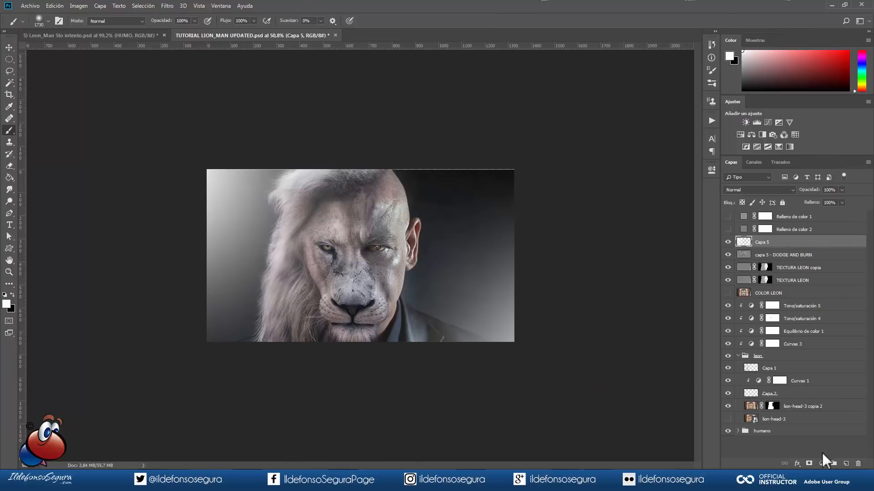
Add a layer mask to the Capa 5 glow layer and render black-and-white Clouds (Nubes) in it.
left_click(809, 464)
key("x")
left_click(164, 9)
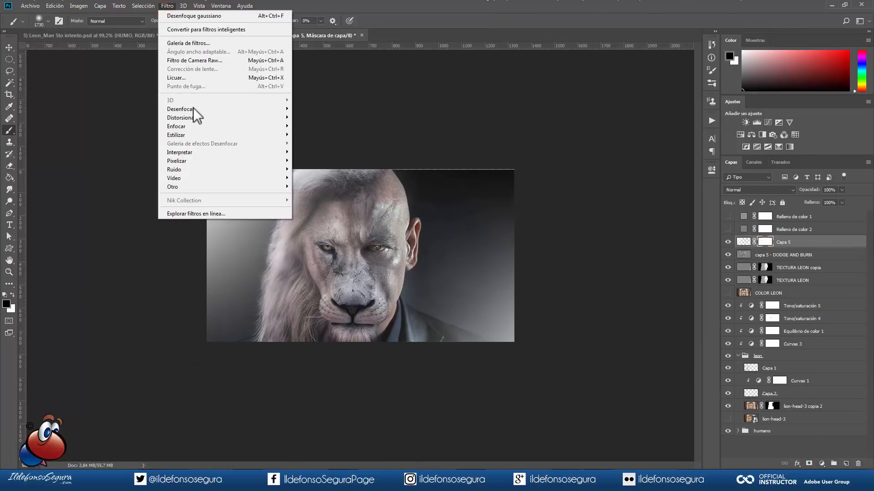
mouse_move(201, 152)
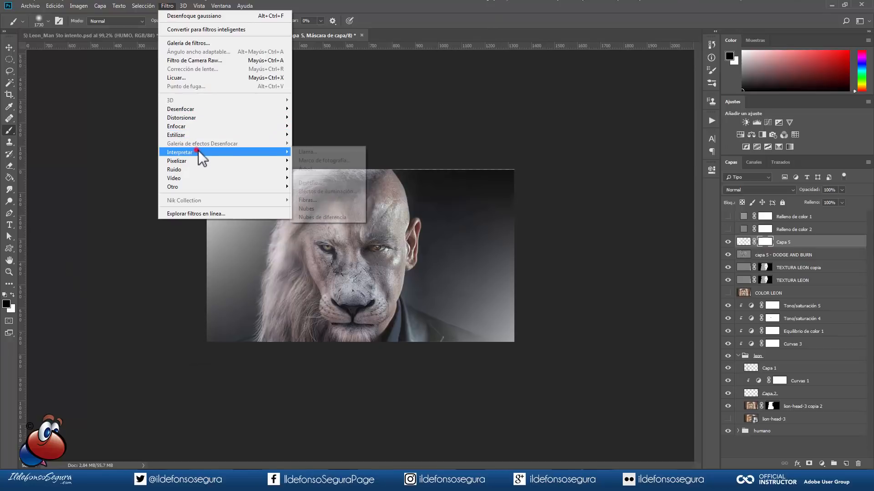
left_click(326, 213)
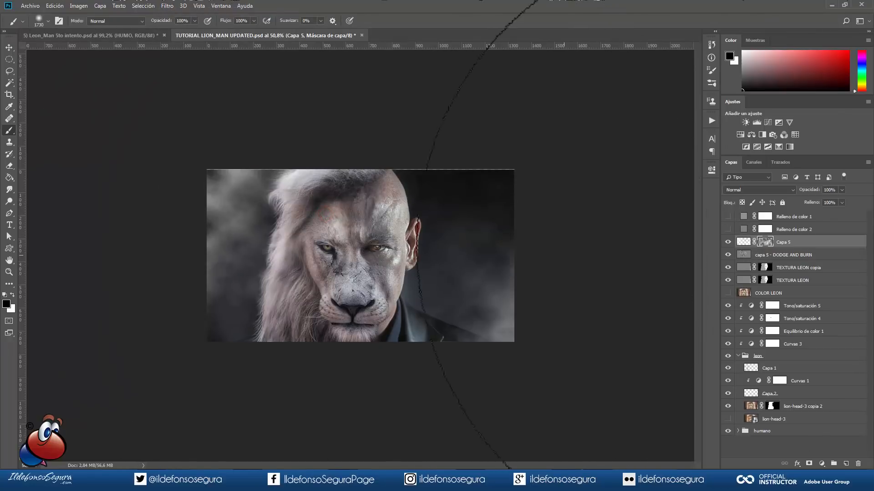
Reduce Capa 5's opacity to 54% and paint white on its mask at the image's upper-left and lower-right corners with a 644 px brush.
mouse_move(809, 191)
left_mouse_down()
mouse_move(822, 190)
mouse_move(805, 195)
left_mouse_up()
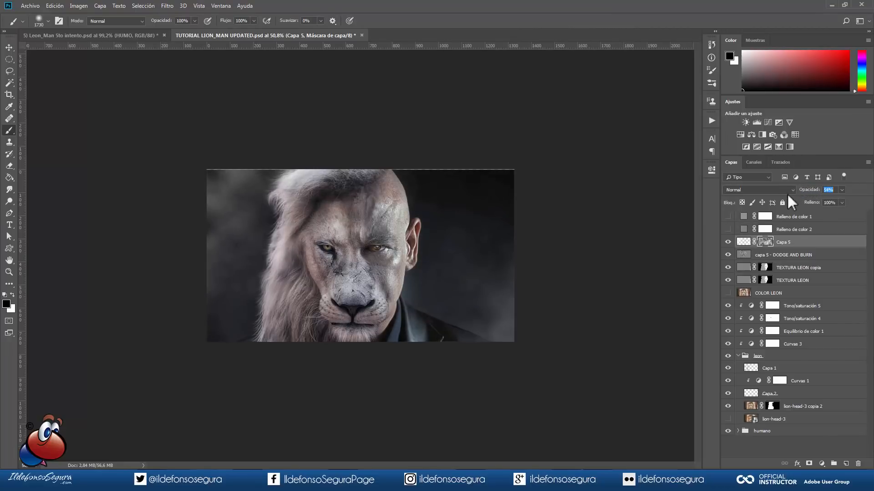
left_click_drag(371, 220, 247, 202)
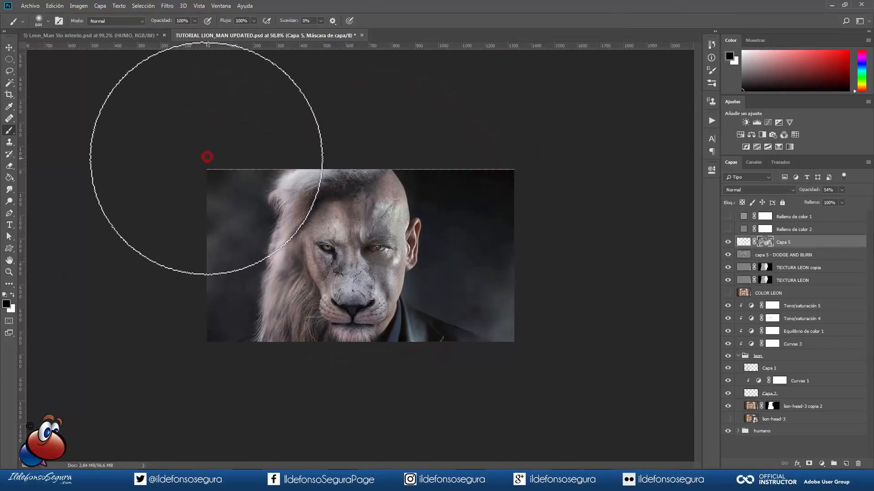
key("x")
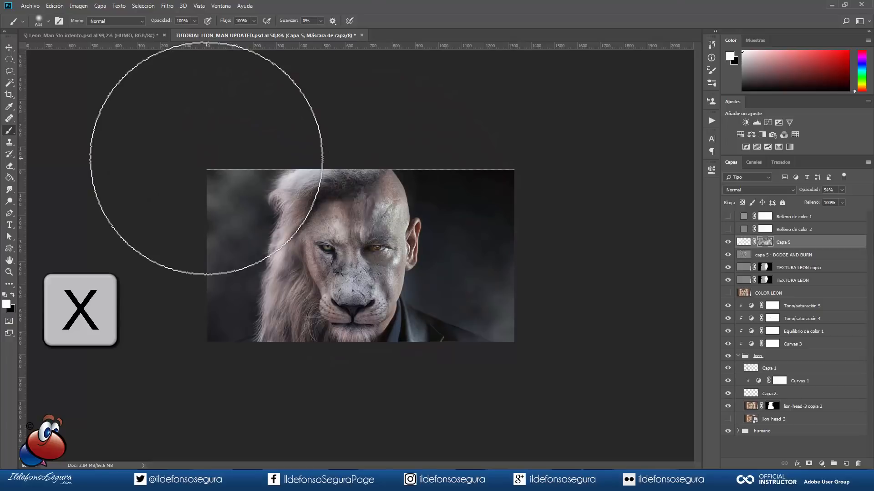
left_click(550, 357)
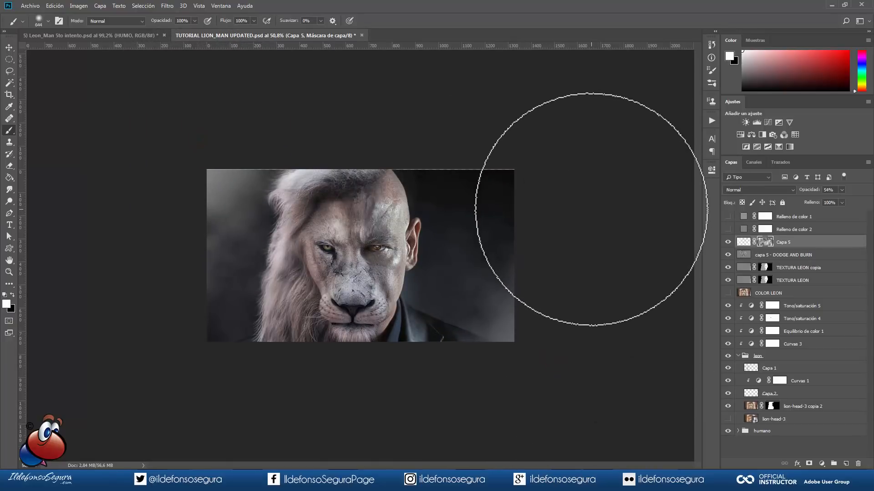
scroll(586, 206, "up", 3)
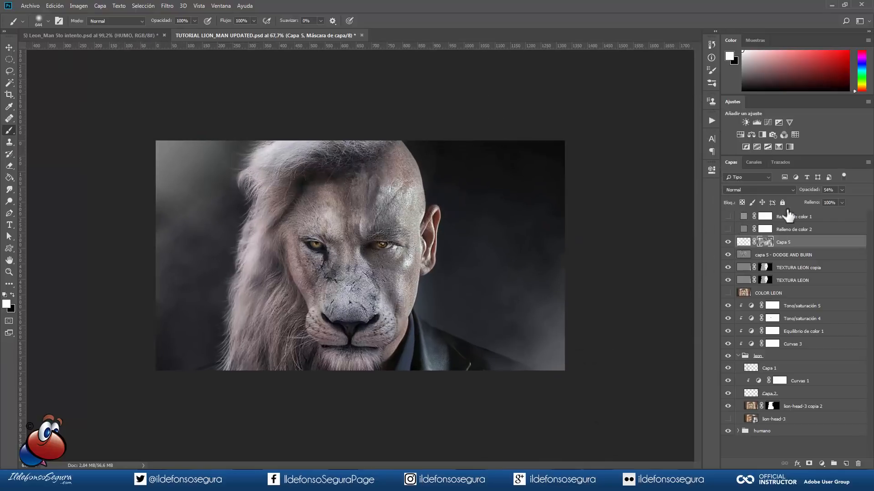
Set the opacity of the Capa 5 glow layer to 65%.
left_click_drag(830, 190, 815, 191)
type("65")
key("Return")
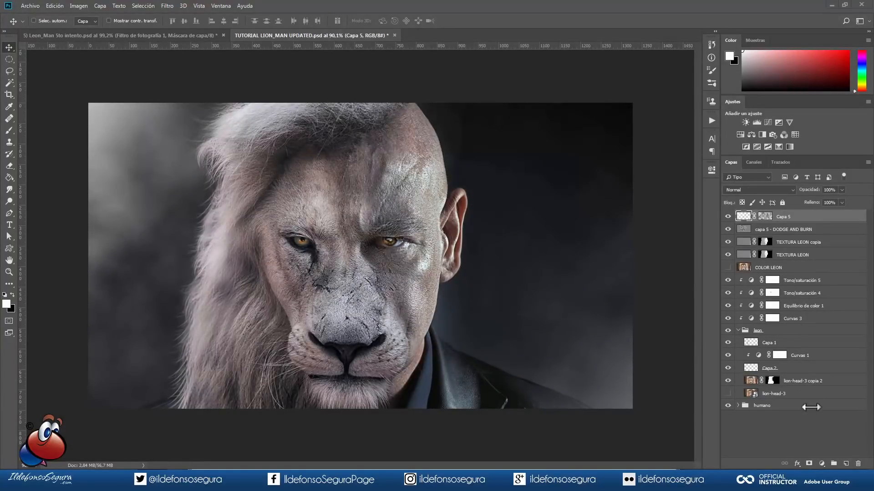
Add a Gradient Map (Mapa de degradado) adjustment layer above Capa 5 and invert its gradient to run from black to white.
left_click(822, 463)
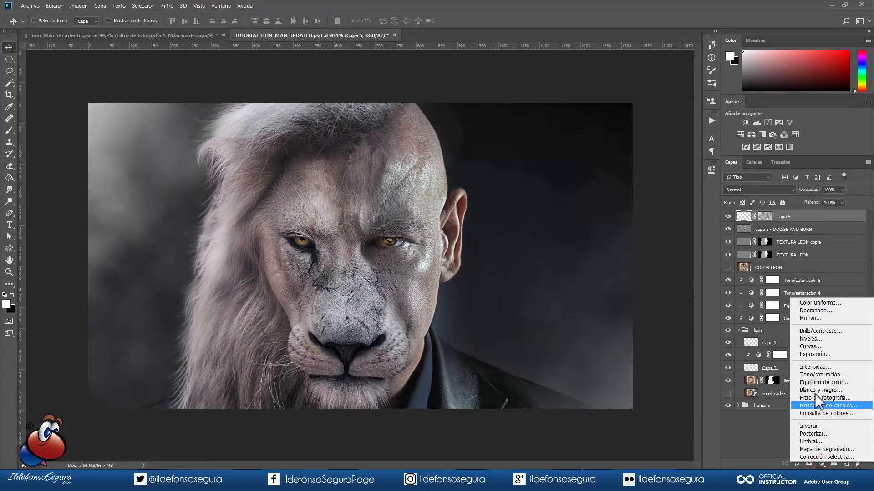
left_click(821, 449)
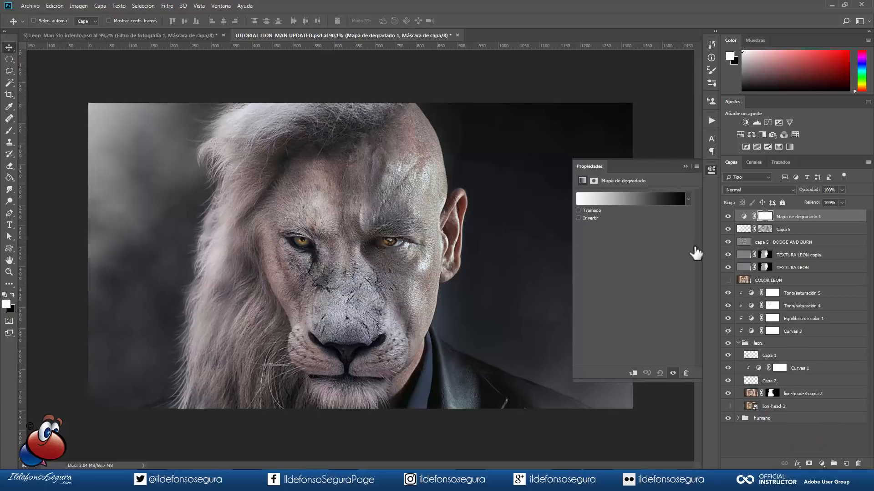
left_click(578, 218)
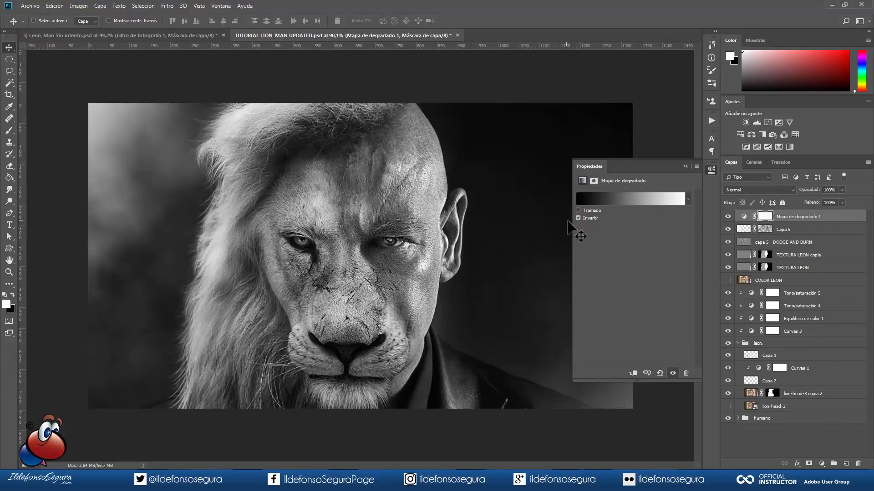
Blend the gradient map layer in Soft Light (Luz suave) at 15% opacity and compare the composite with it off and on.
left_click(749, 189)
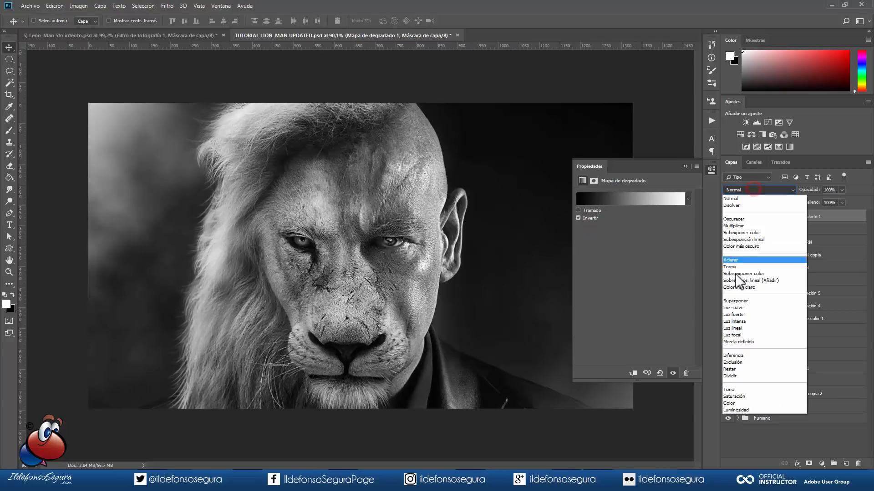
left_click(744, 307)
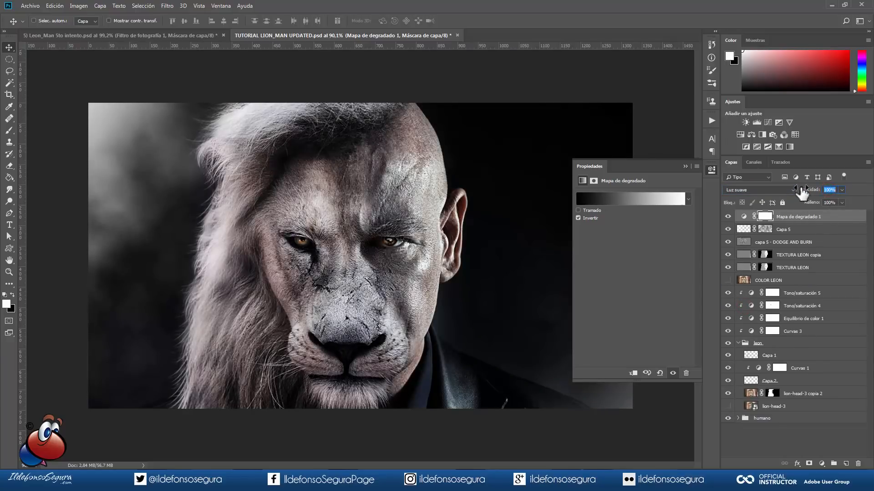
type("15")
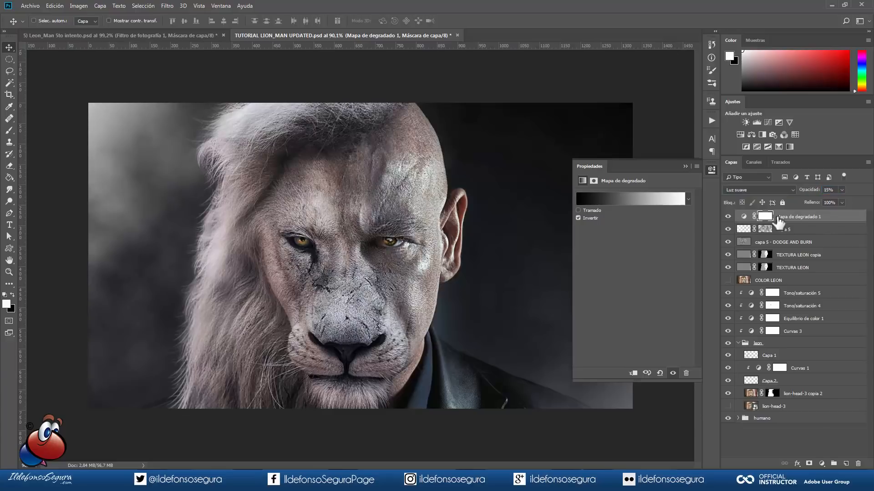
left_click(728, 217)
left_click(728, 217)
Add a Color Lookup (Consulta de colores) adjustment layer above the gradient map and load the FoggyNight.3DL 3D LUT.
left_click(822, 463)
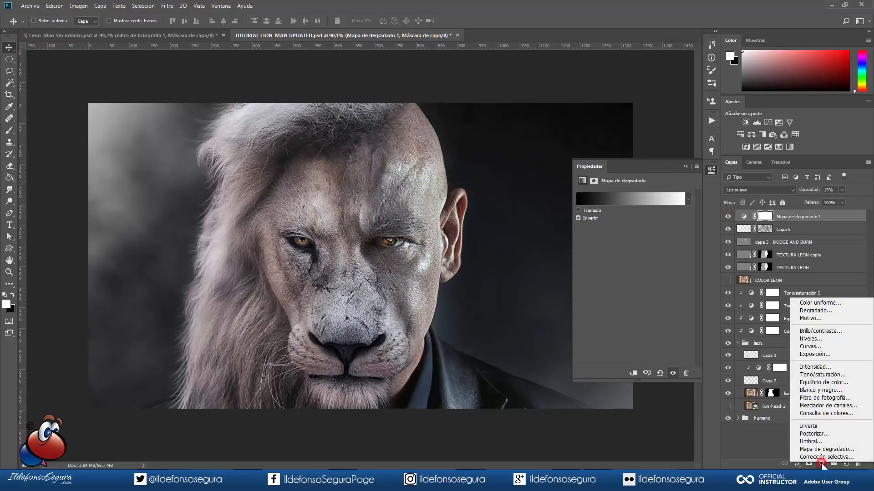
left_click(823, 414)
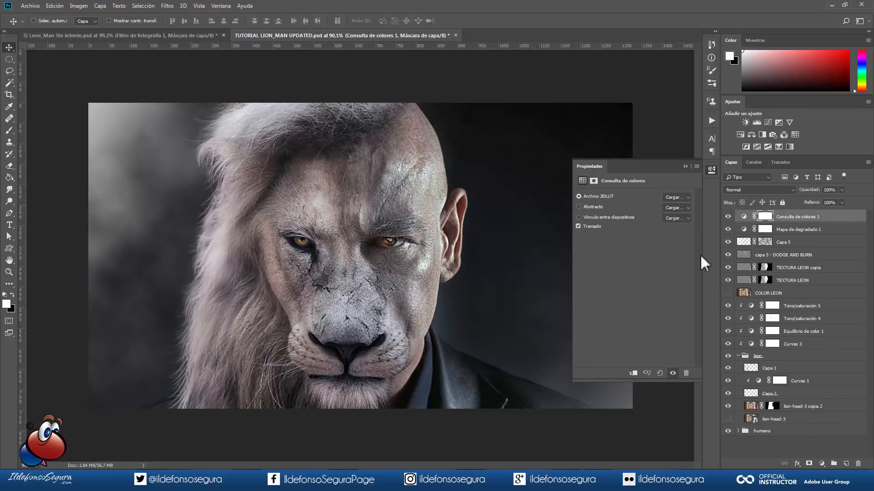
left_click(687, 198)
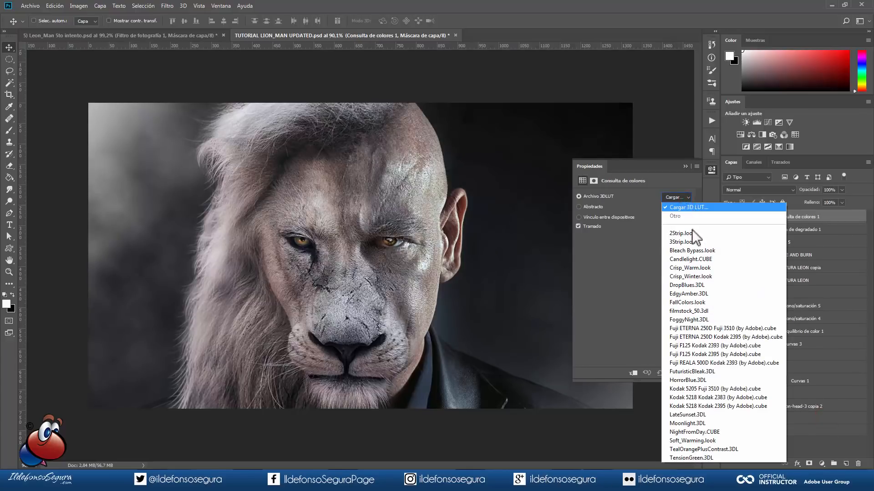
left_click(723, 321)
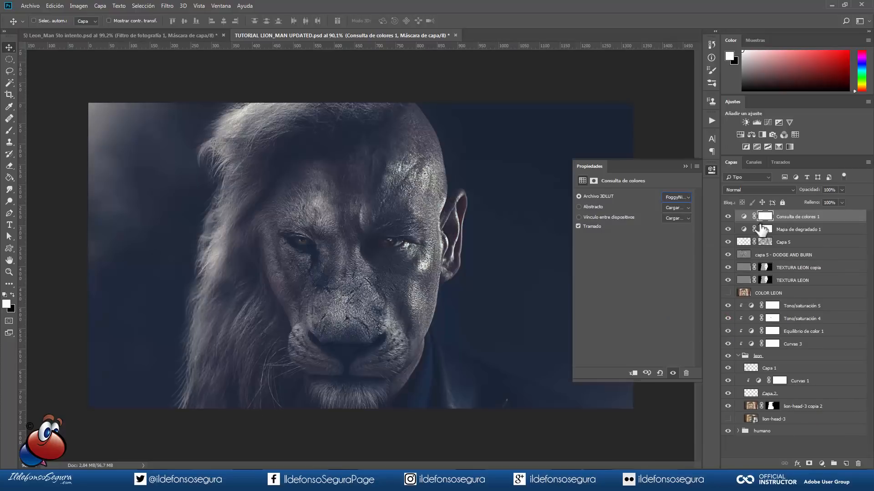
Blend the color lookup layer in Hard Light (Luz fuerte) at 15% opacity and compare the composite with it off and on.
left_click(761, 188)
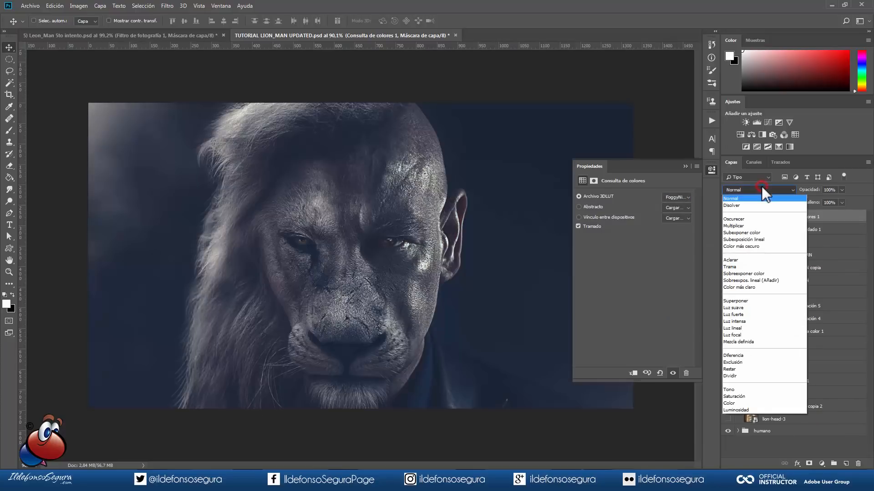
left_click(744, 313)
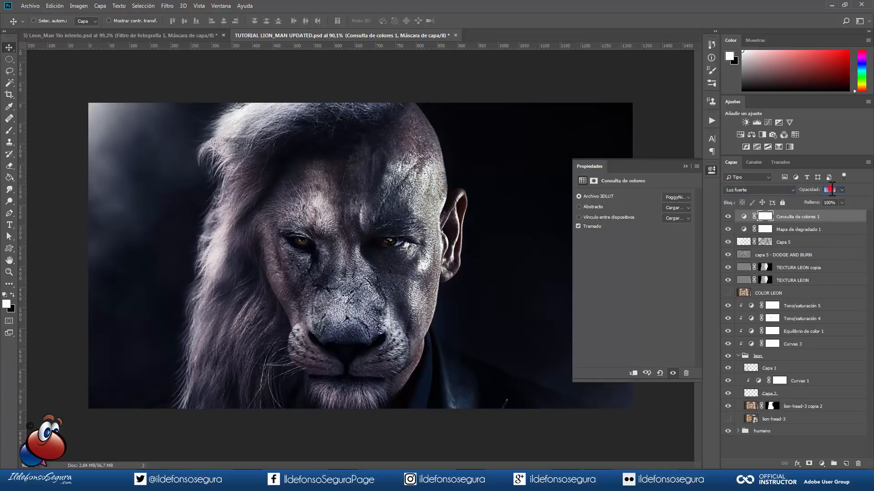
type("15")
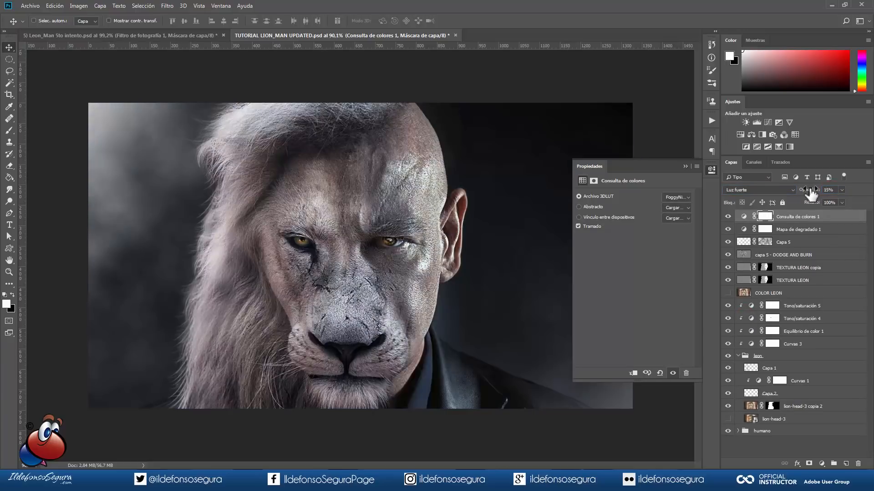
left_click(728, 217)
left_click(728, 217)
Add a Photo Filter adjustment layer on top using the cooling filter Filtro frío (80) with a density of 14%.
left_click(821, 463)
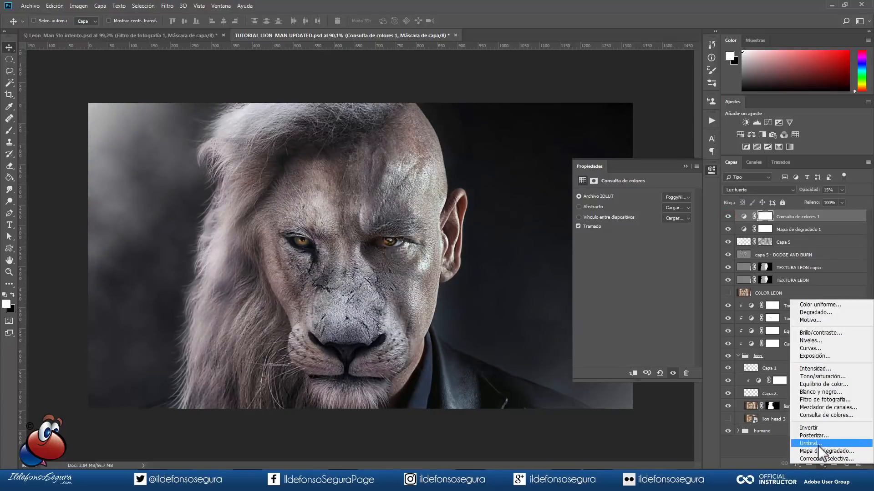
left_click(824, 401)
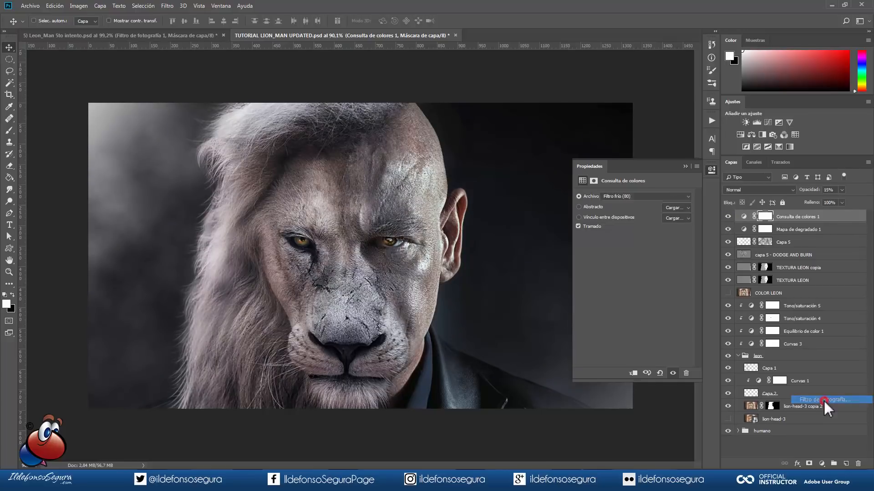
left_click(681, 197)
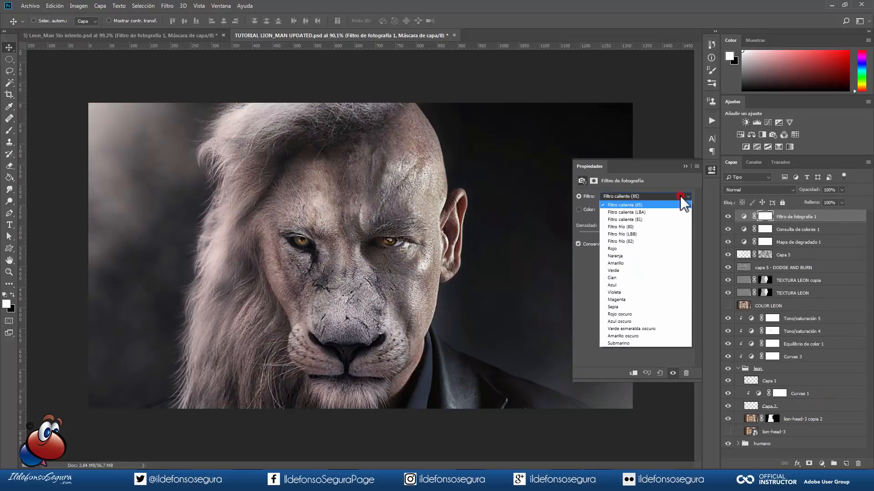
left_click(656, 225)
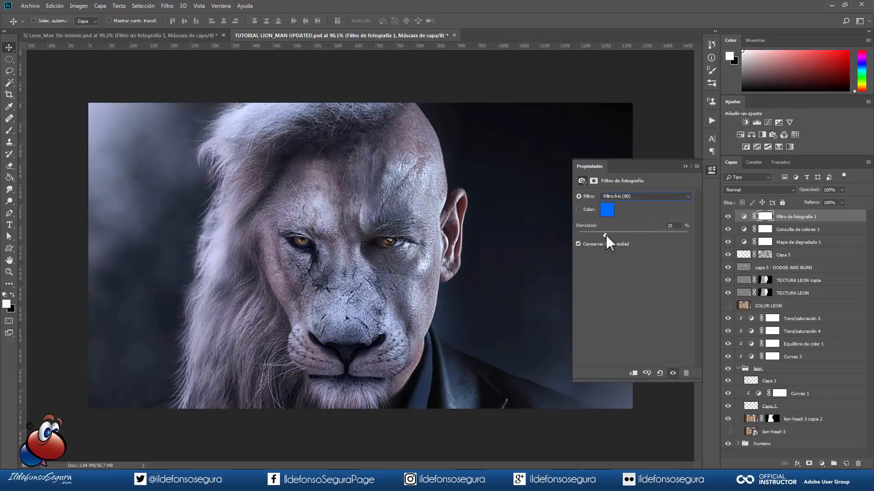
type("14")
left_click(684, 166)
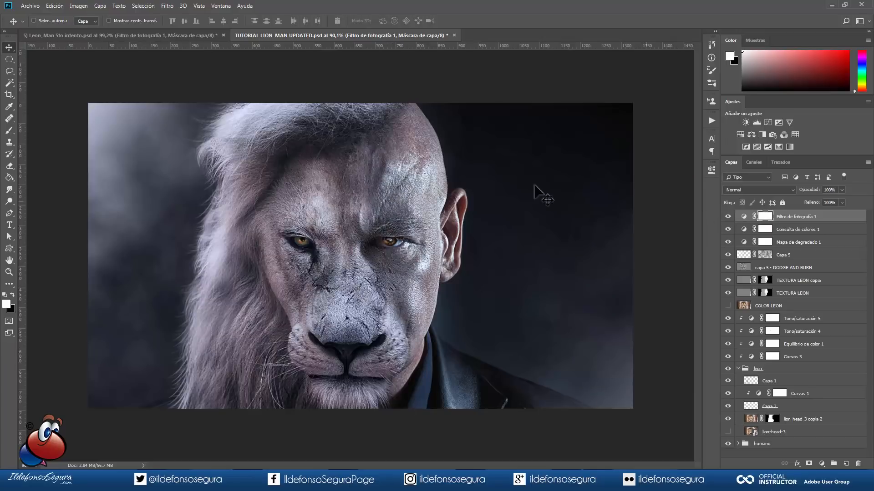
Paint black on the photo filter's mask over the forehead and muzzle with a 39% opacity brush of about 218 px.
left_click(9, 131)
key("x")
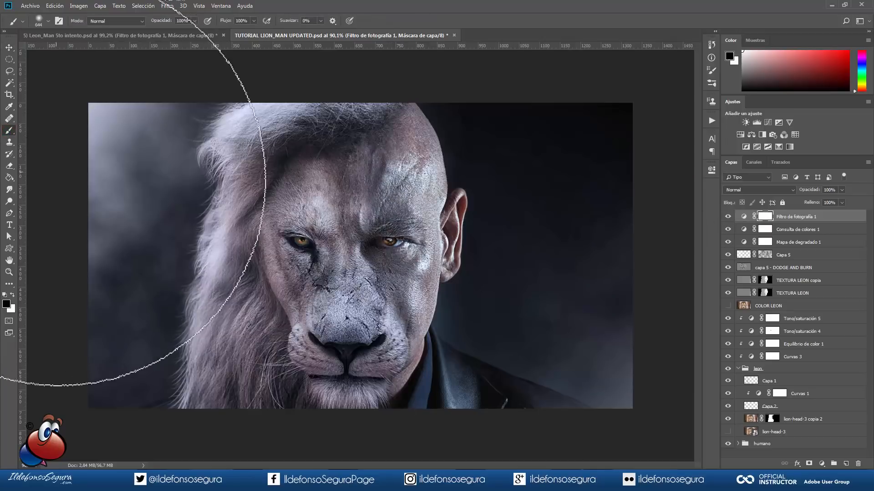
left_click_drag(164, 21, 141, 25)
left_click_drag(302, 179, 231, 171)
mouse_move(370, 175)
left_mouse_down()
mouse_move(351, 196)
mouse_move(371, 191)
left_mouse_up()
mouse_move(339, 313)
left_mouse_down()
mouse_move(359, 318)
mouse_move(351, 307)
mouse_move(363, 305)
mouse_move(336, 273)
mouse_move(371, 170)
mouse_move(387, 186)
mouse_move(388, 166)
mouse_move(391, 214)
mouse_move(351, 273)
mouse_move(359, 300)
left_mouse_up()
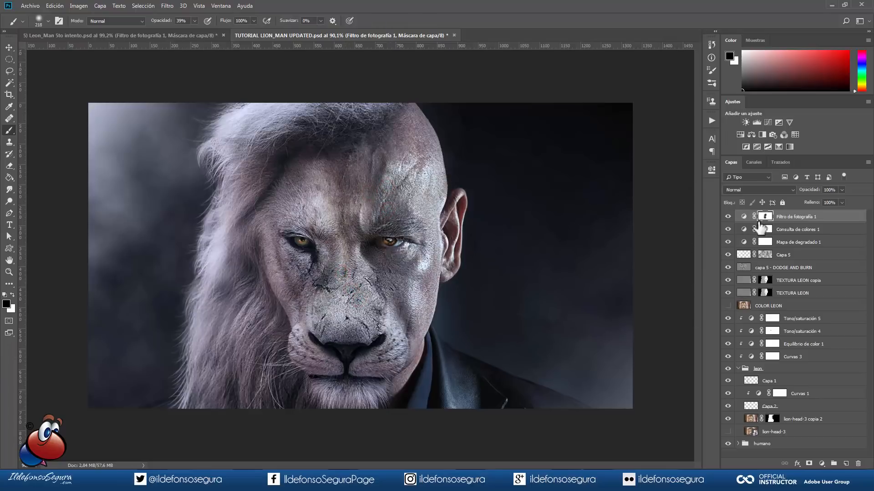
Reduce the photo filter layer's opacity to 50% and its mask density to 60%.
left_click(830, 189)
left_click(763, 218)
left_click(711, 170)
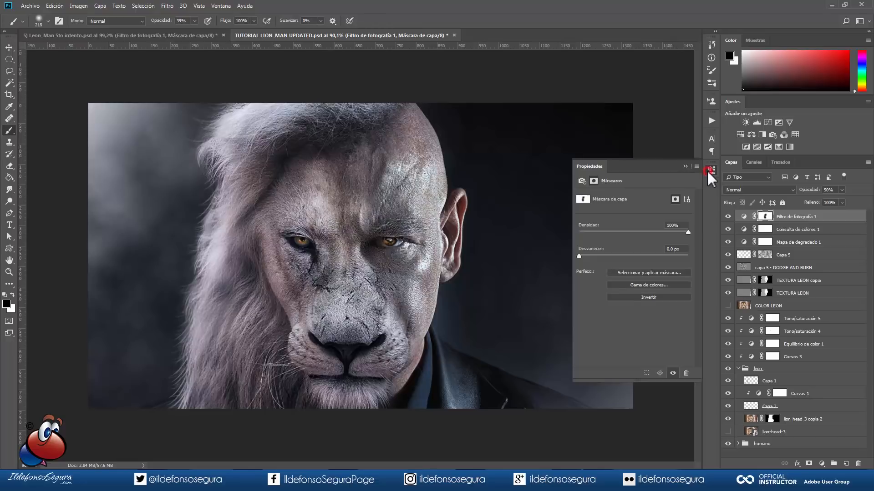
left_click(221, 5)
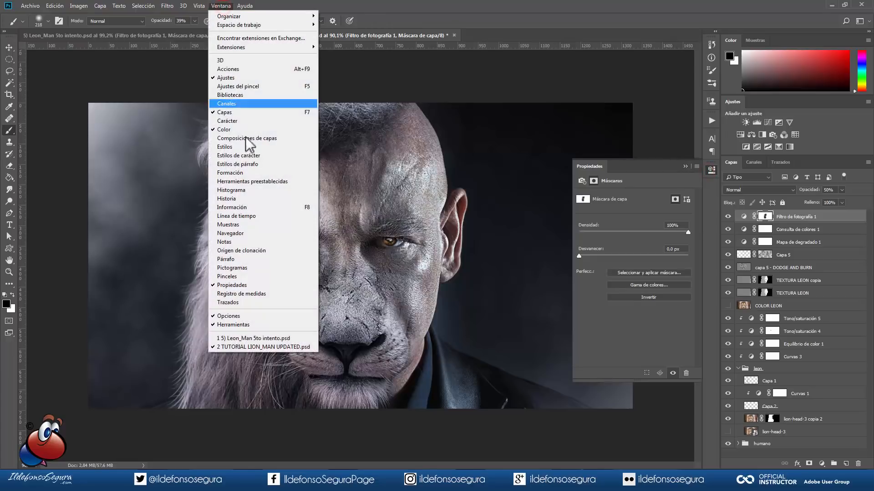
left_click(502, 5)
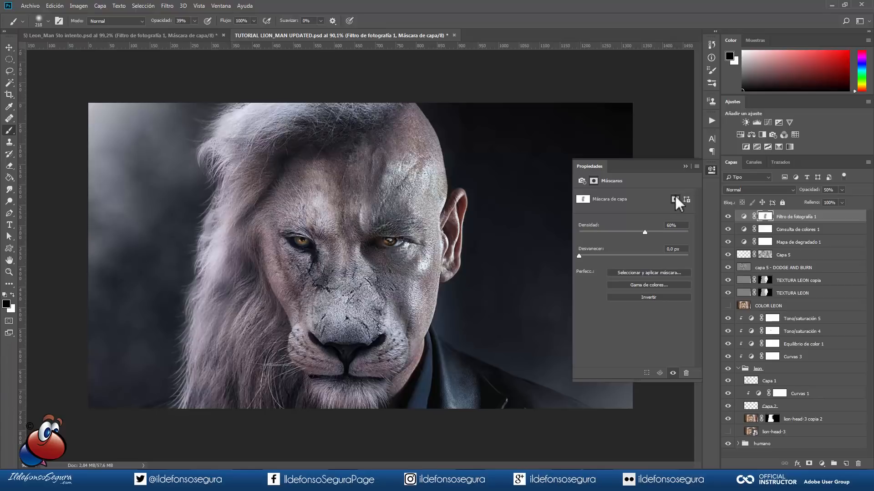
left_click(684, 166)
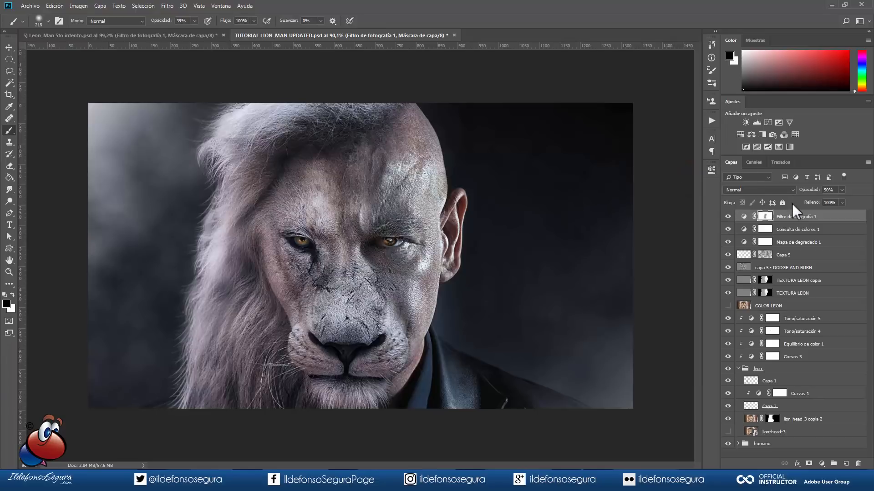
Add a solid color fill layer on top in #350050 and blend it in Exclusion (Exclusión) mode.
left_click(823, 464)
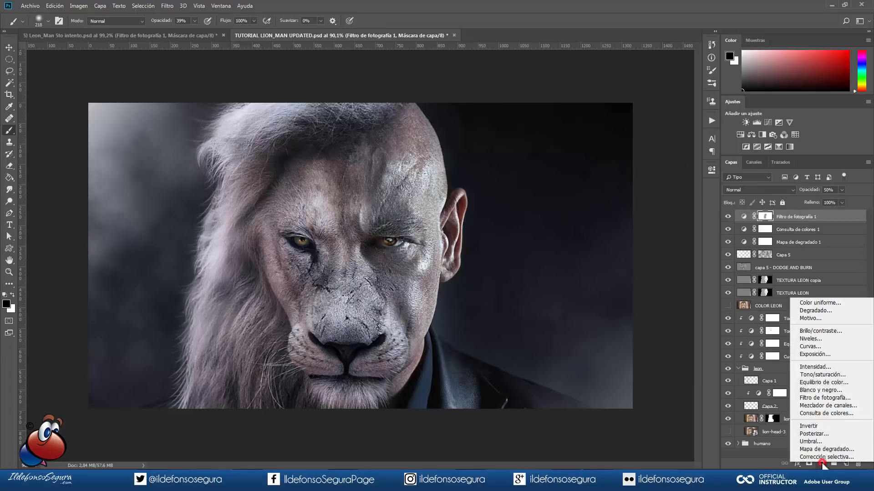
left_click(814, 302)
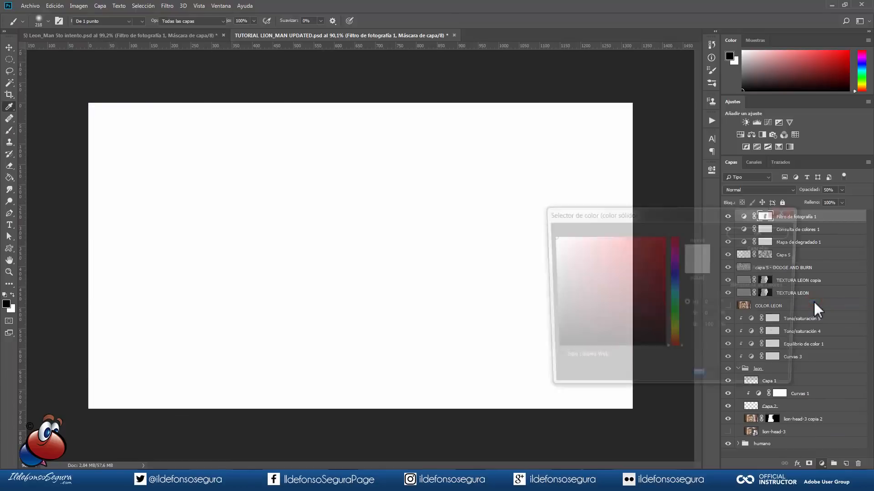
type("350050")
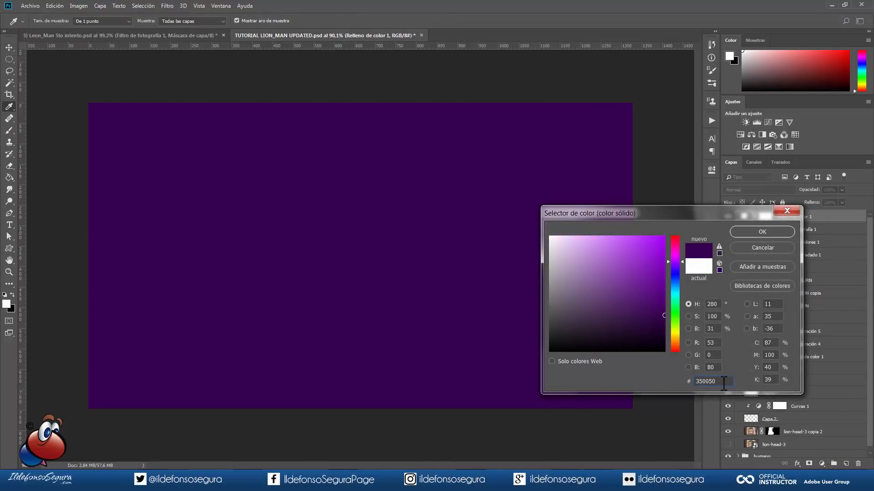
left_click(744, 231)
key("b")
left_click(759, 190)
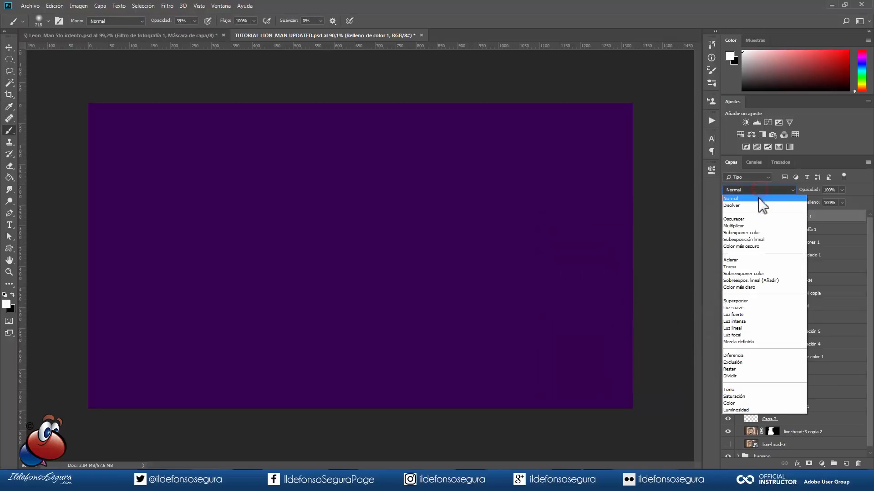
left_click(742, 362)
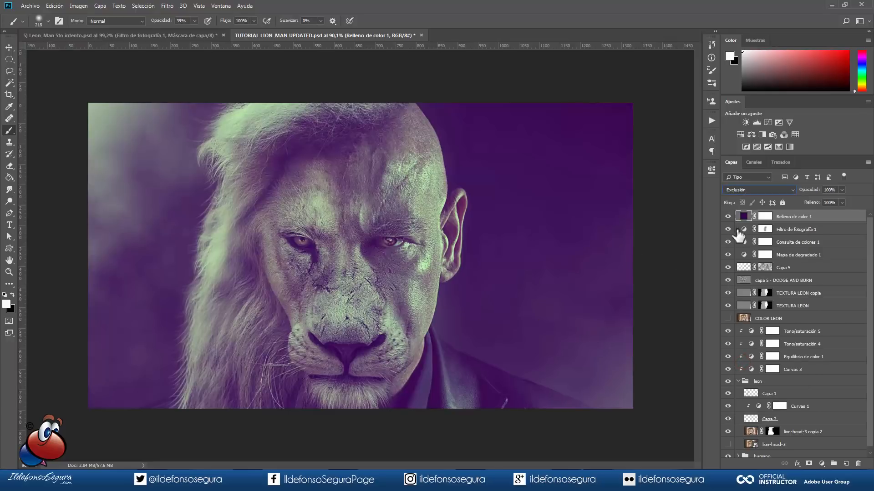
Paint black over the face on the color fill layer's mask with a very large brush at 100% opacity.
left_click(765, 217)
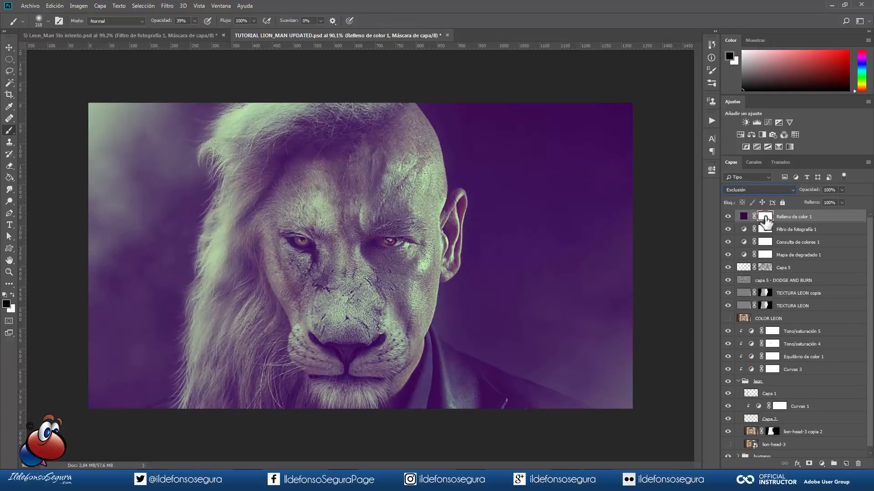
left_click_drag(157, 23, 209, 23)
left_click_drag(277, 254, 408, 252)
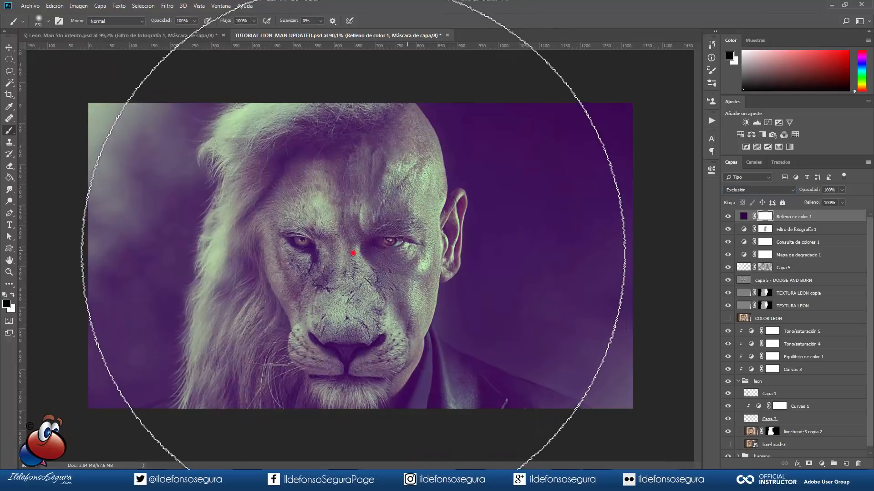
left_click(353, 255)
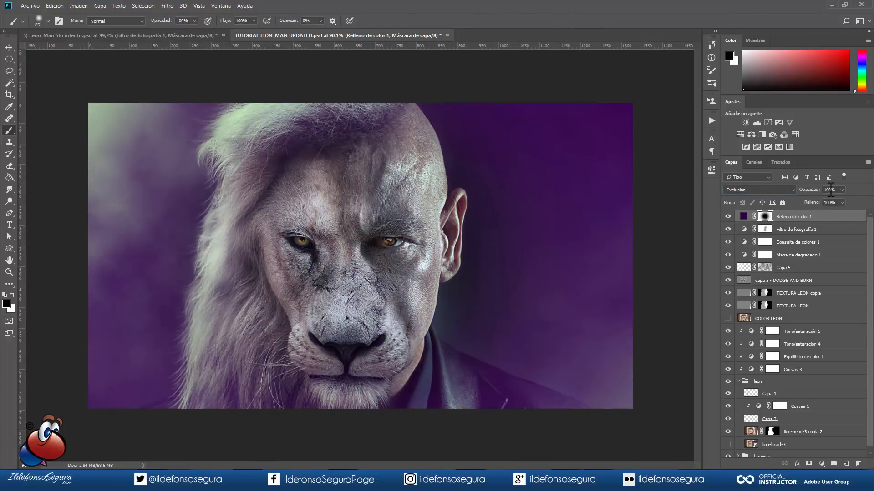
Reduce the color fill layer's opacity to 15% and compare the composite with the layer off and on.
type("15")
key("Return")
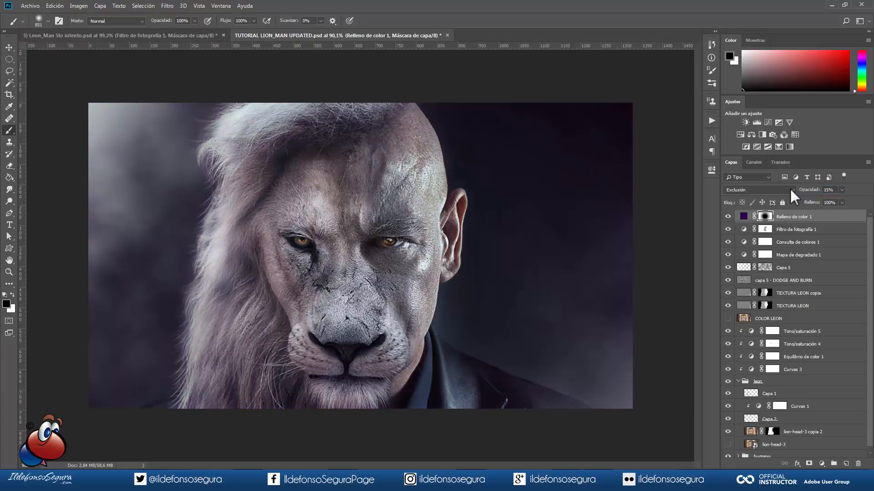
left_click(728, 217)
left_click(728, 217)
Add a Curves adjustment layer on top, raising the midtones from input 118 to output 154 and moving the white point to about input 201.
left_click(821, 464)
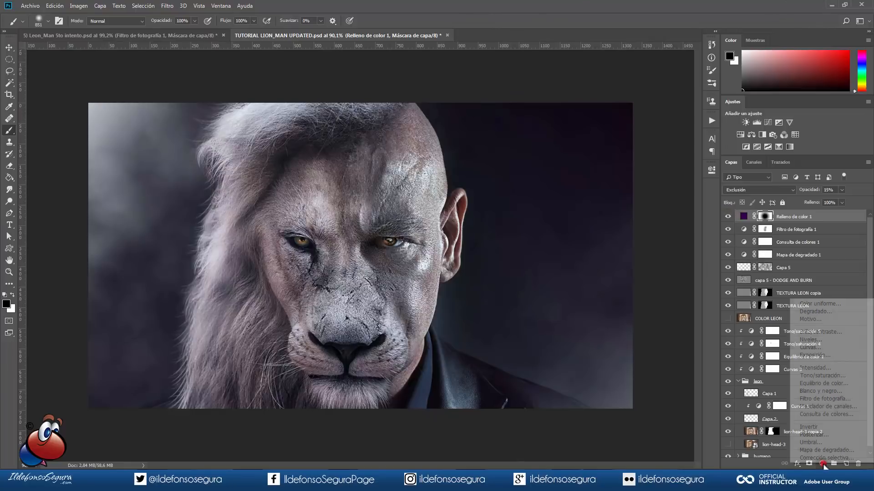
left_click(807, 349)
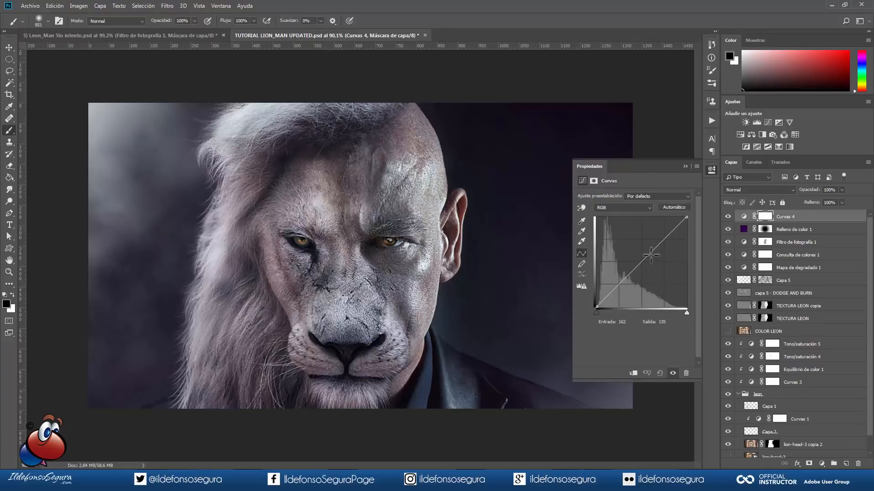
left_click_drag(647, 257, 638, 252)
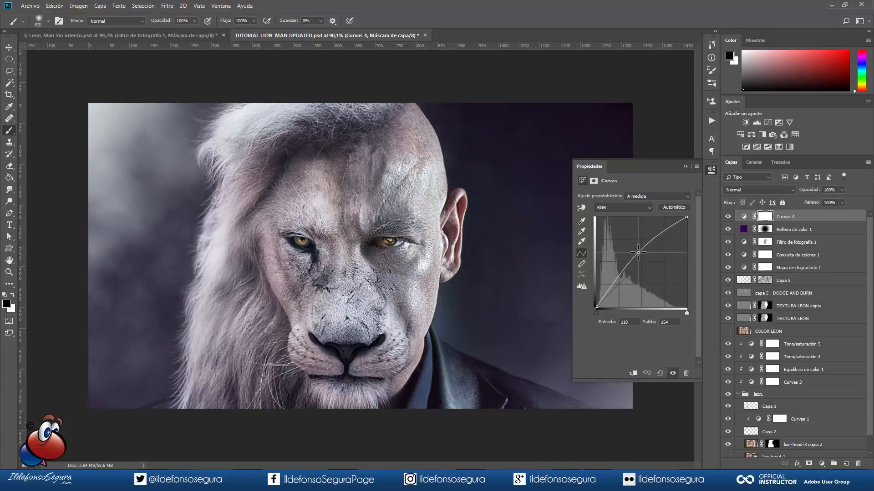
left_click_drag(686, 218, 664, 212)
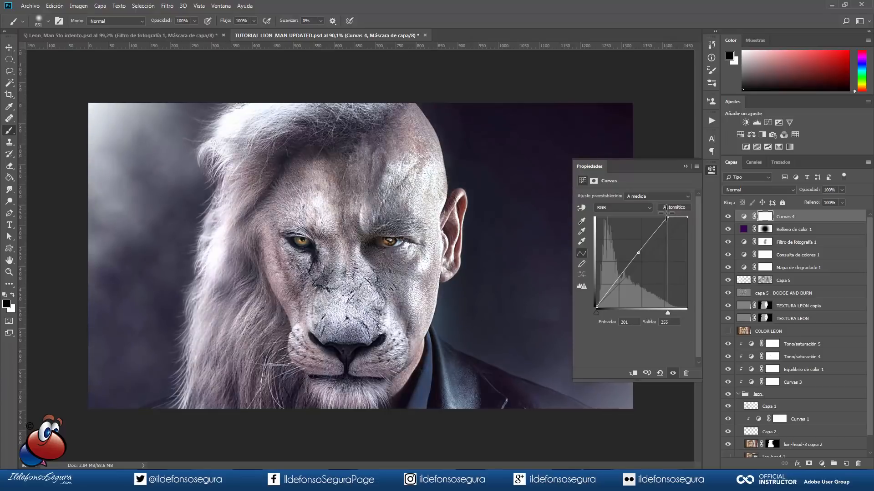
left_click(684, 167)
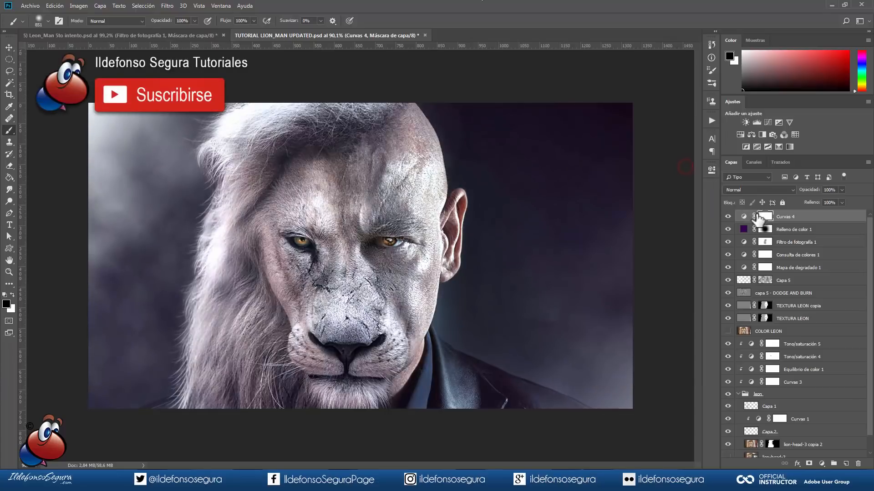
Paint black over the face on the new curves layer's mask, and blend the layer in Screen (Trama) at 75% opacity.
left_click_drag(334, 246, 347, 261)
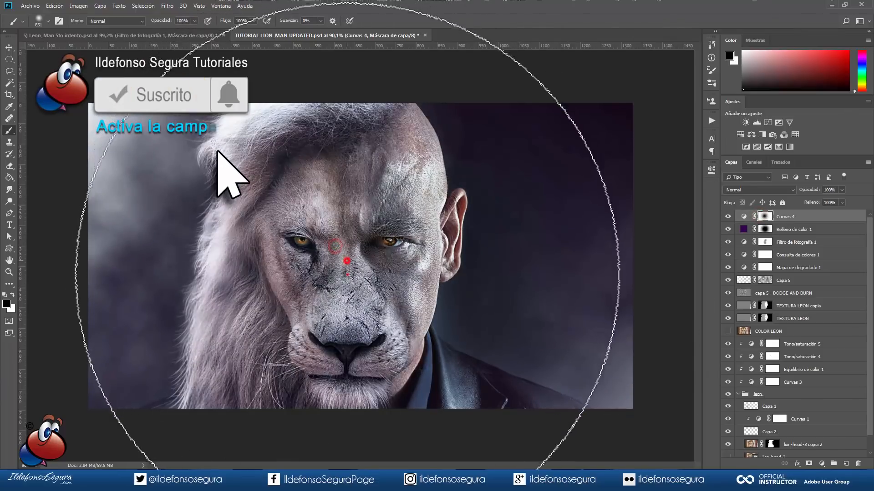
left_click_drag(336, 222, 345, 276)
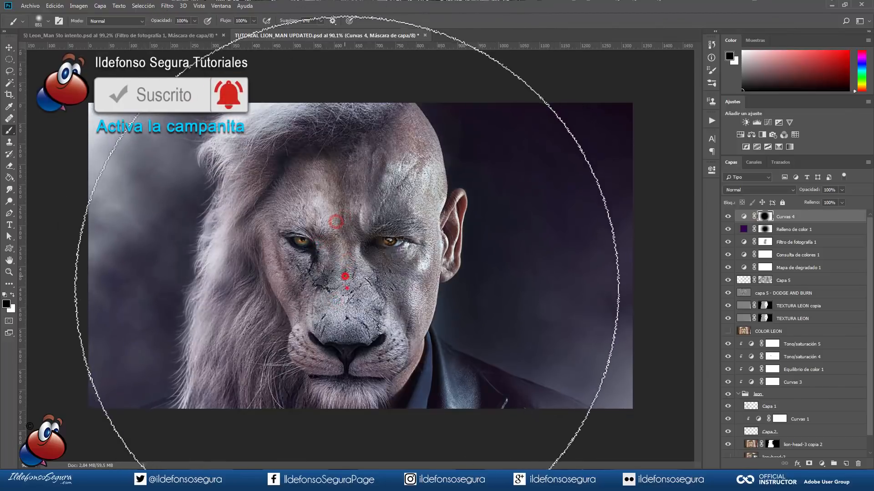
left_click(746, 188)
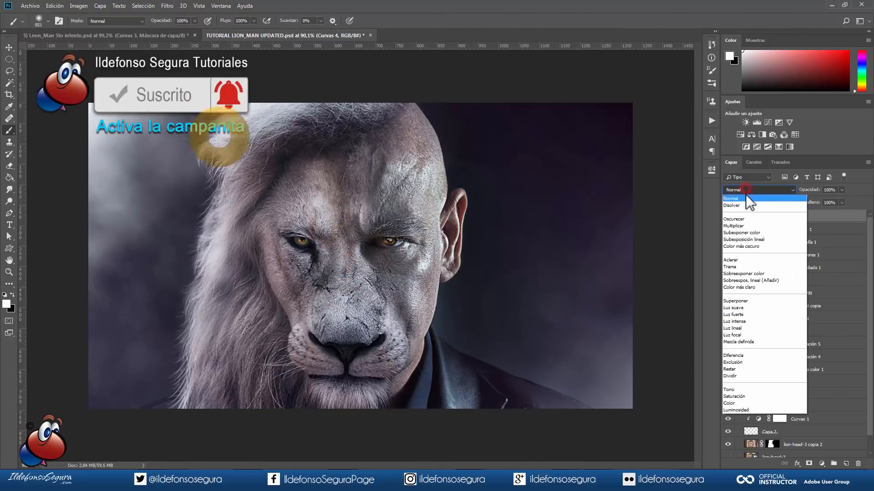
left_click(731, 267)
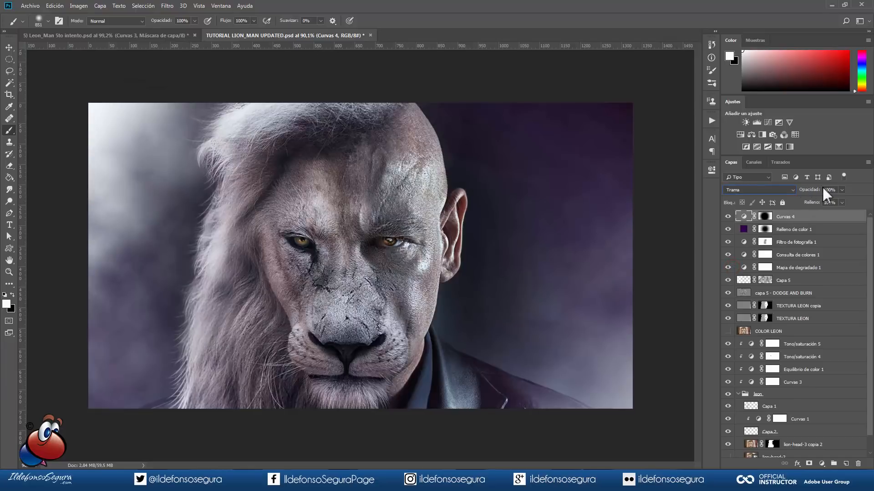
type("75")
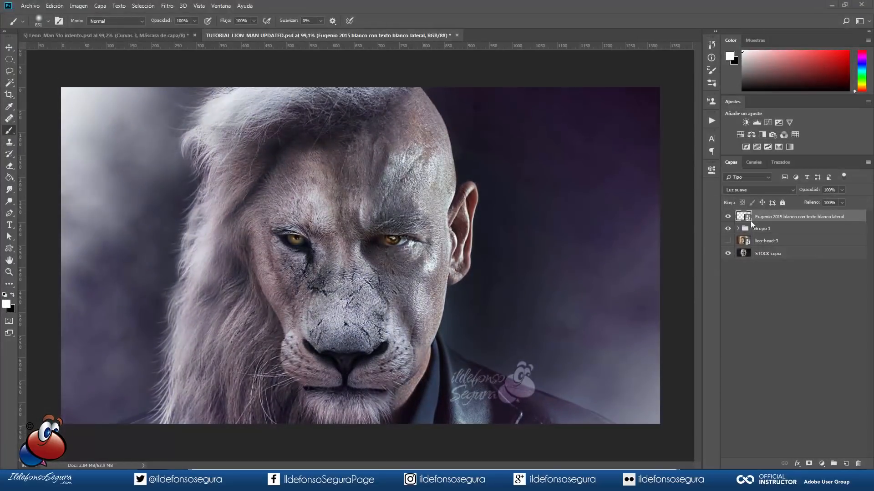
Compare the finished composite group Grupo 1 with the original lion-head-3 photo by switching their visibility.
left_click(728, 228)
left_click(727, 240)
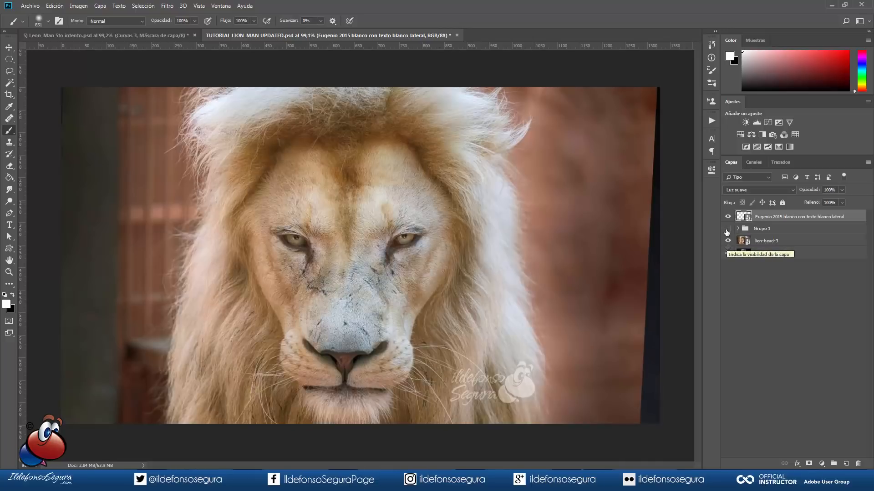
left_click(727, 230)
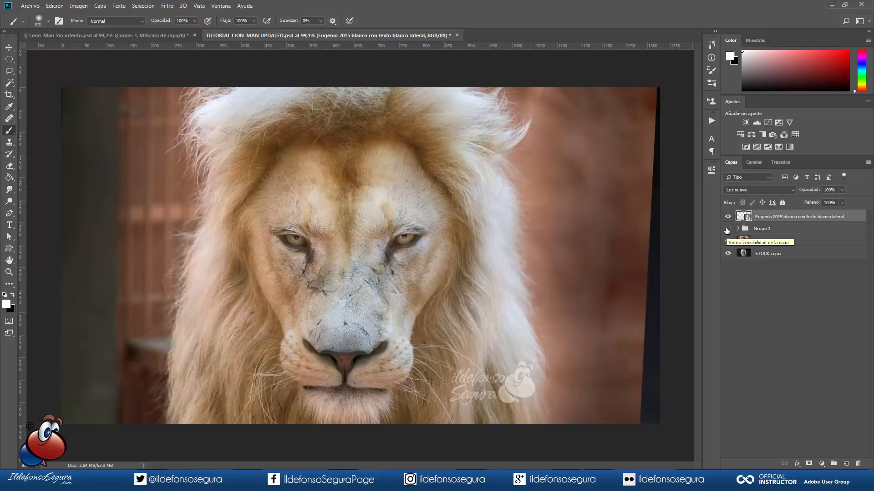